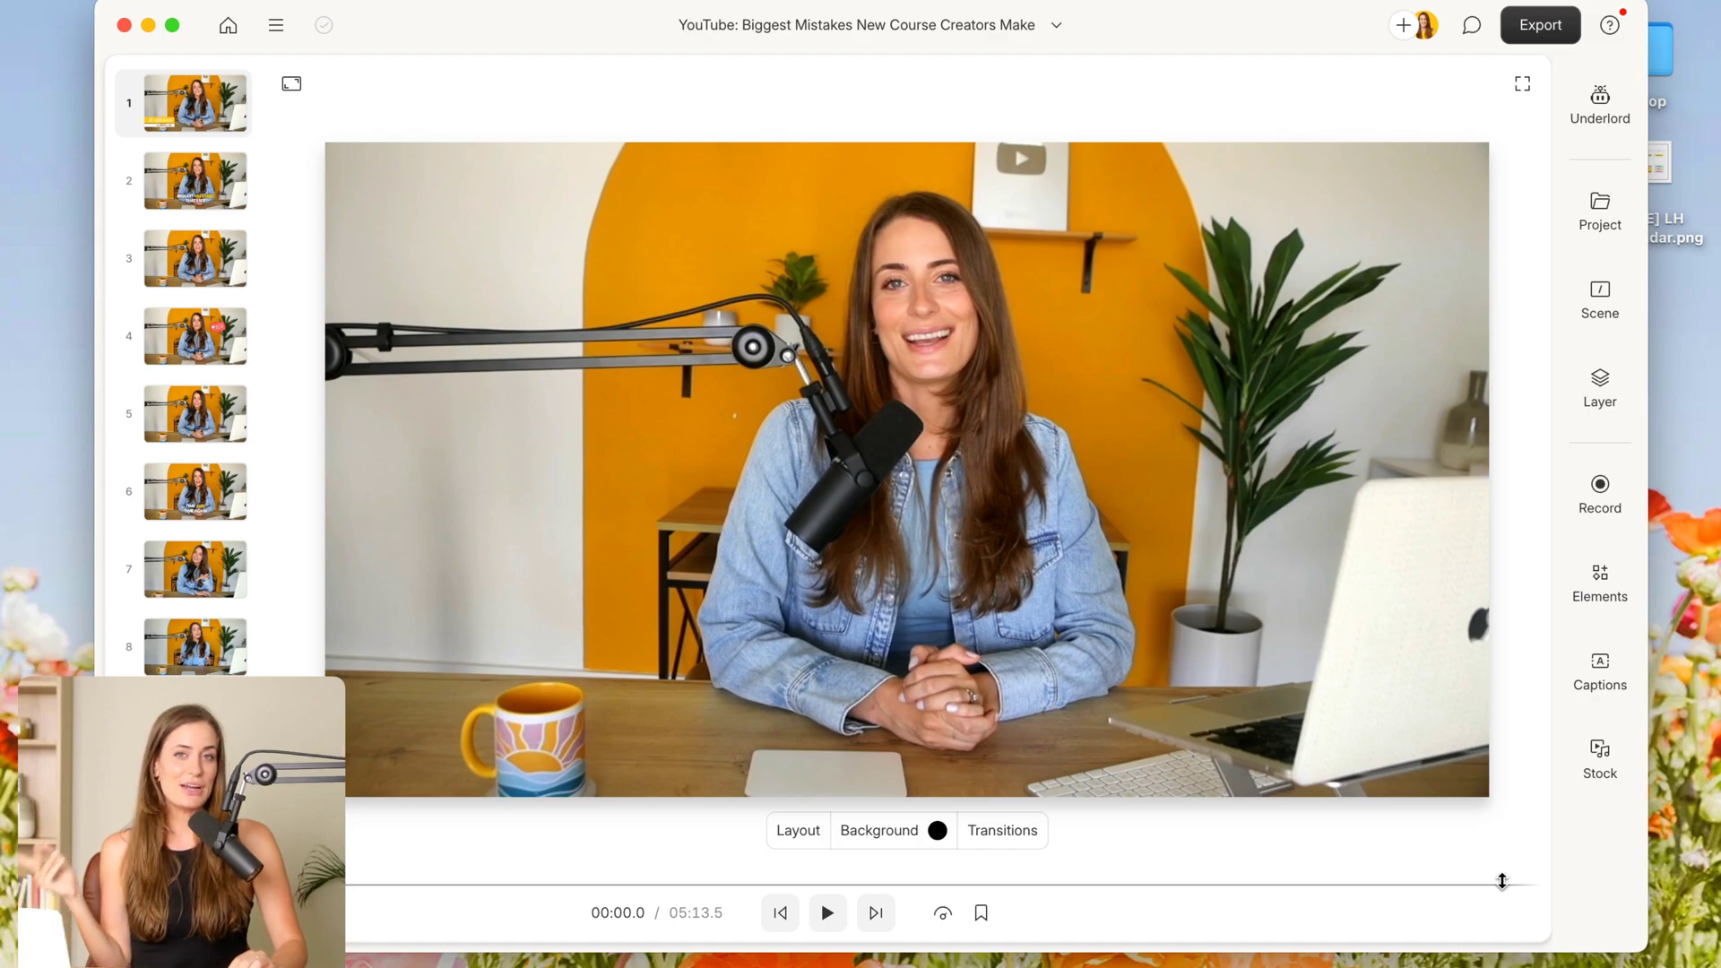
Start Underlord's Create clips from the Repurpose section and set the number of clips to 3
{"action": "left_click", "coordinate": [1604, 103]}
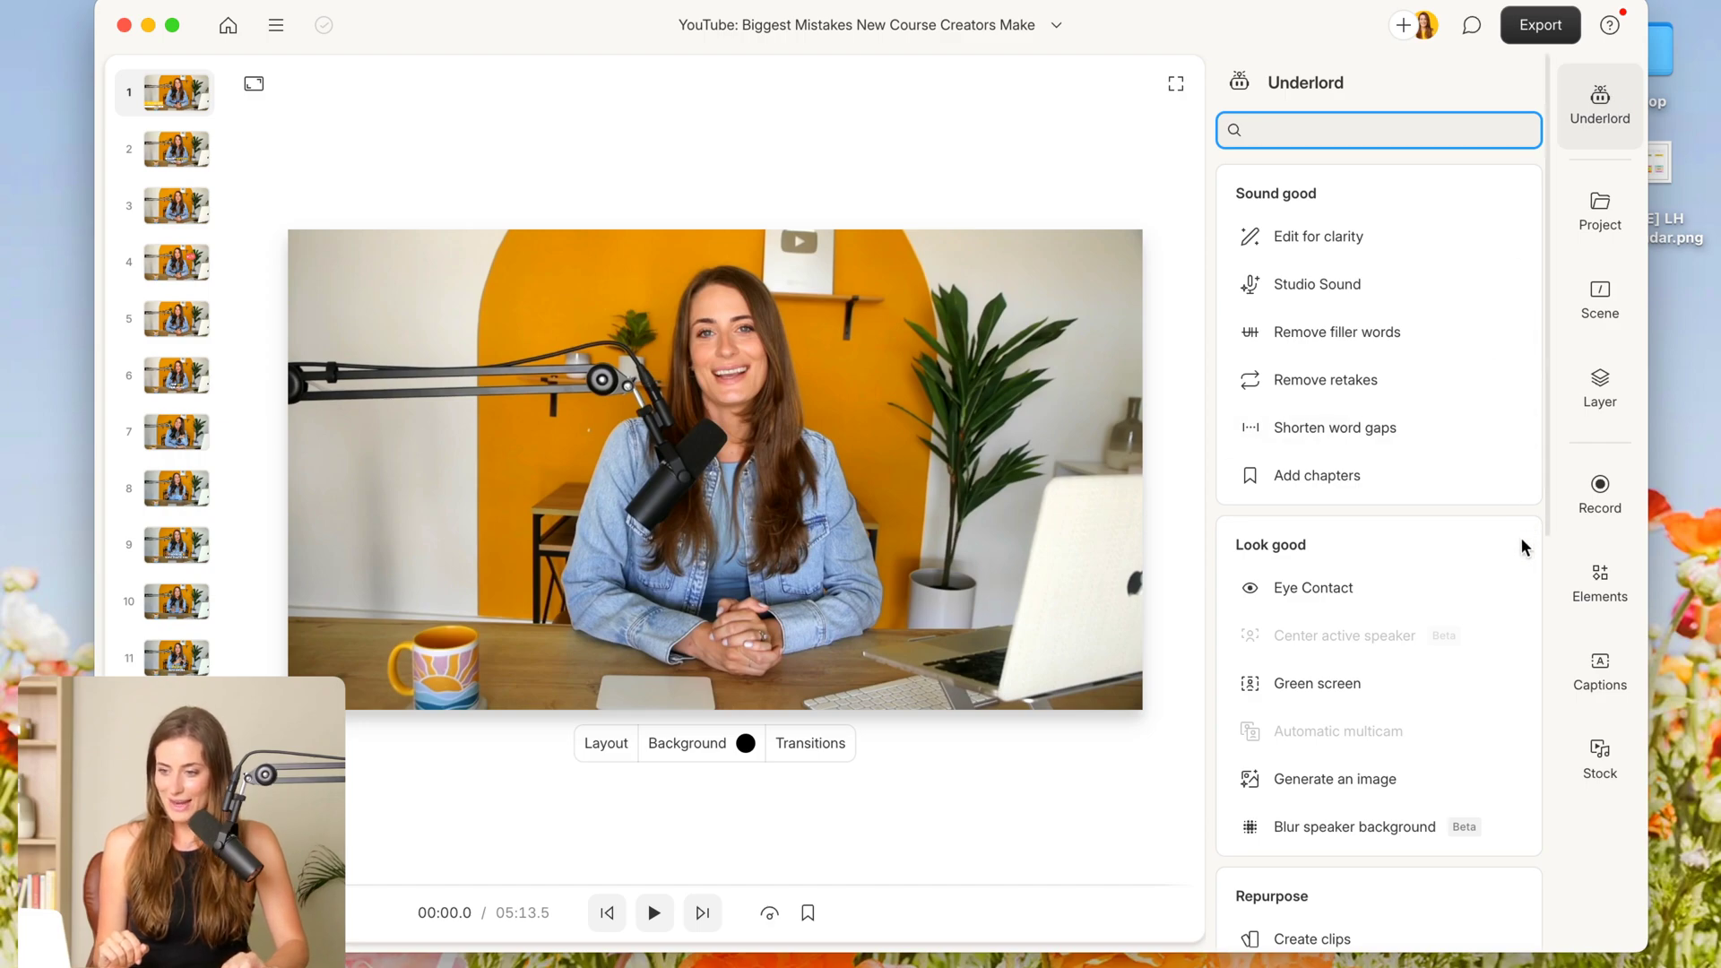
{"action": "scroll", "coordinate": [1516, 536], "scroll_direction": "down", "scroll_amount": 5}
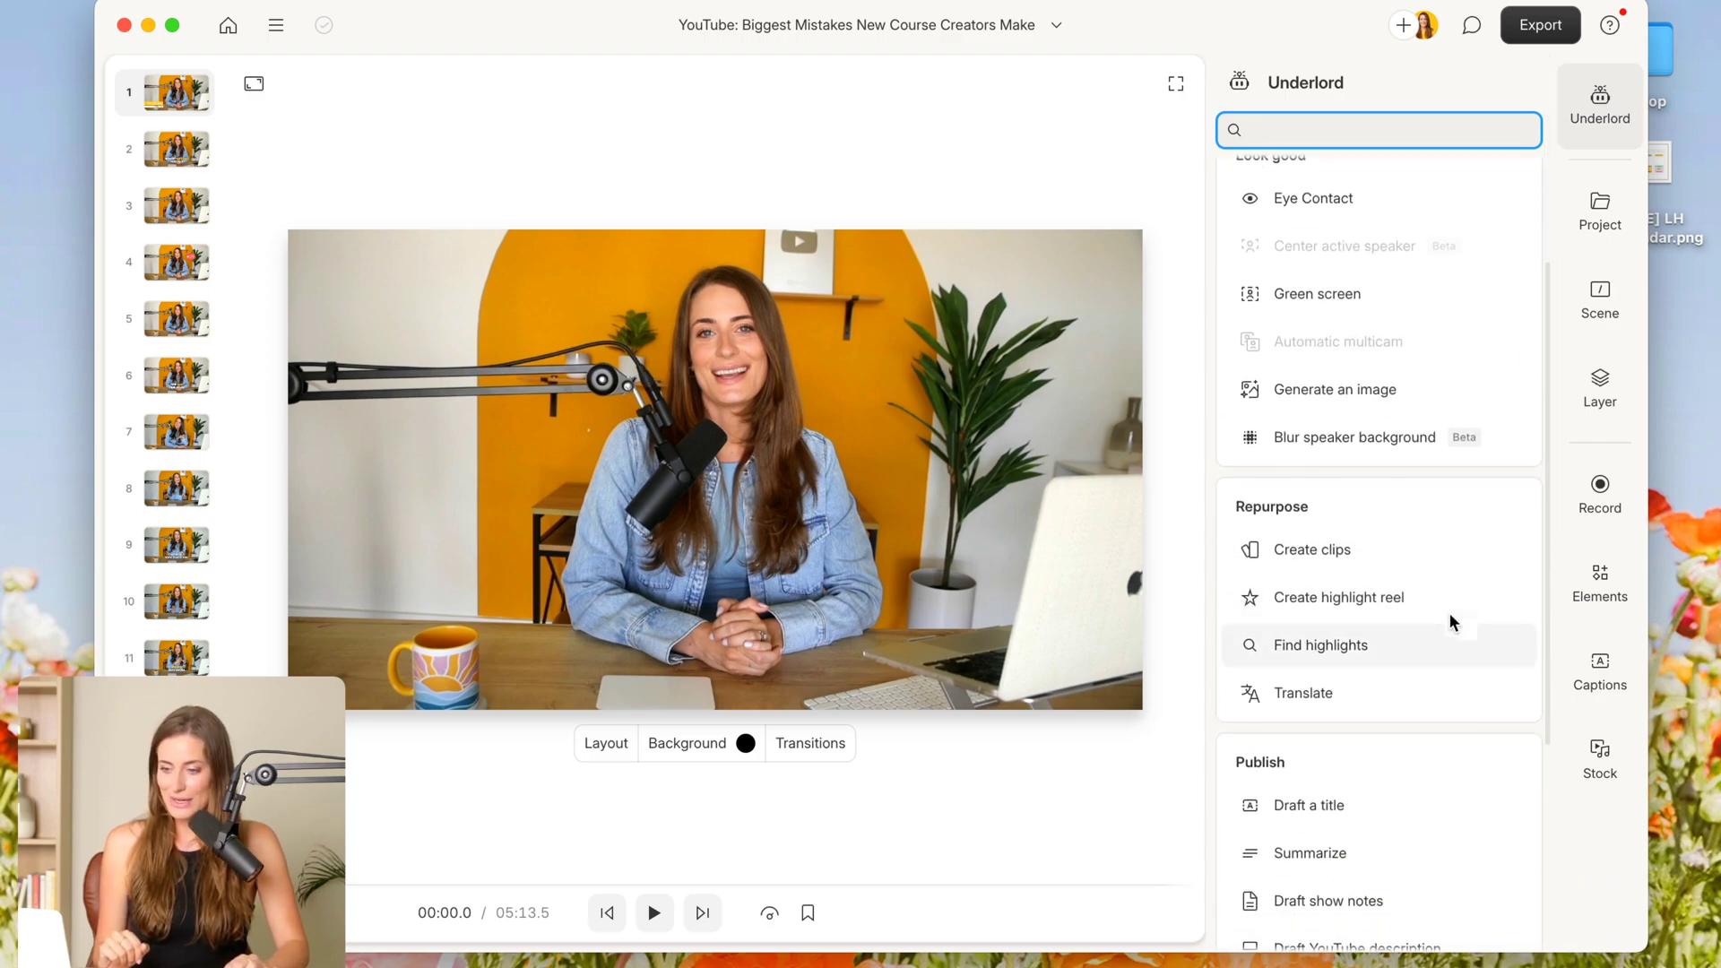
{"action": "left_click", "coordinate": [1330, 547]}
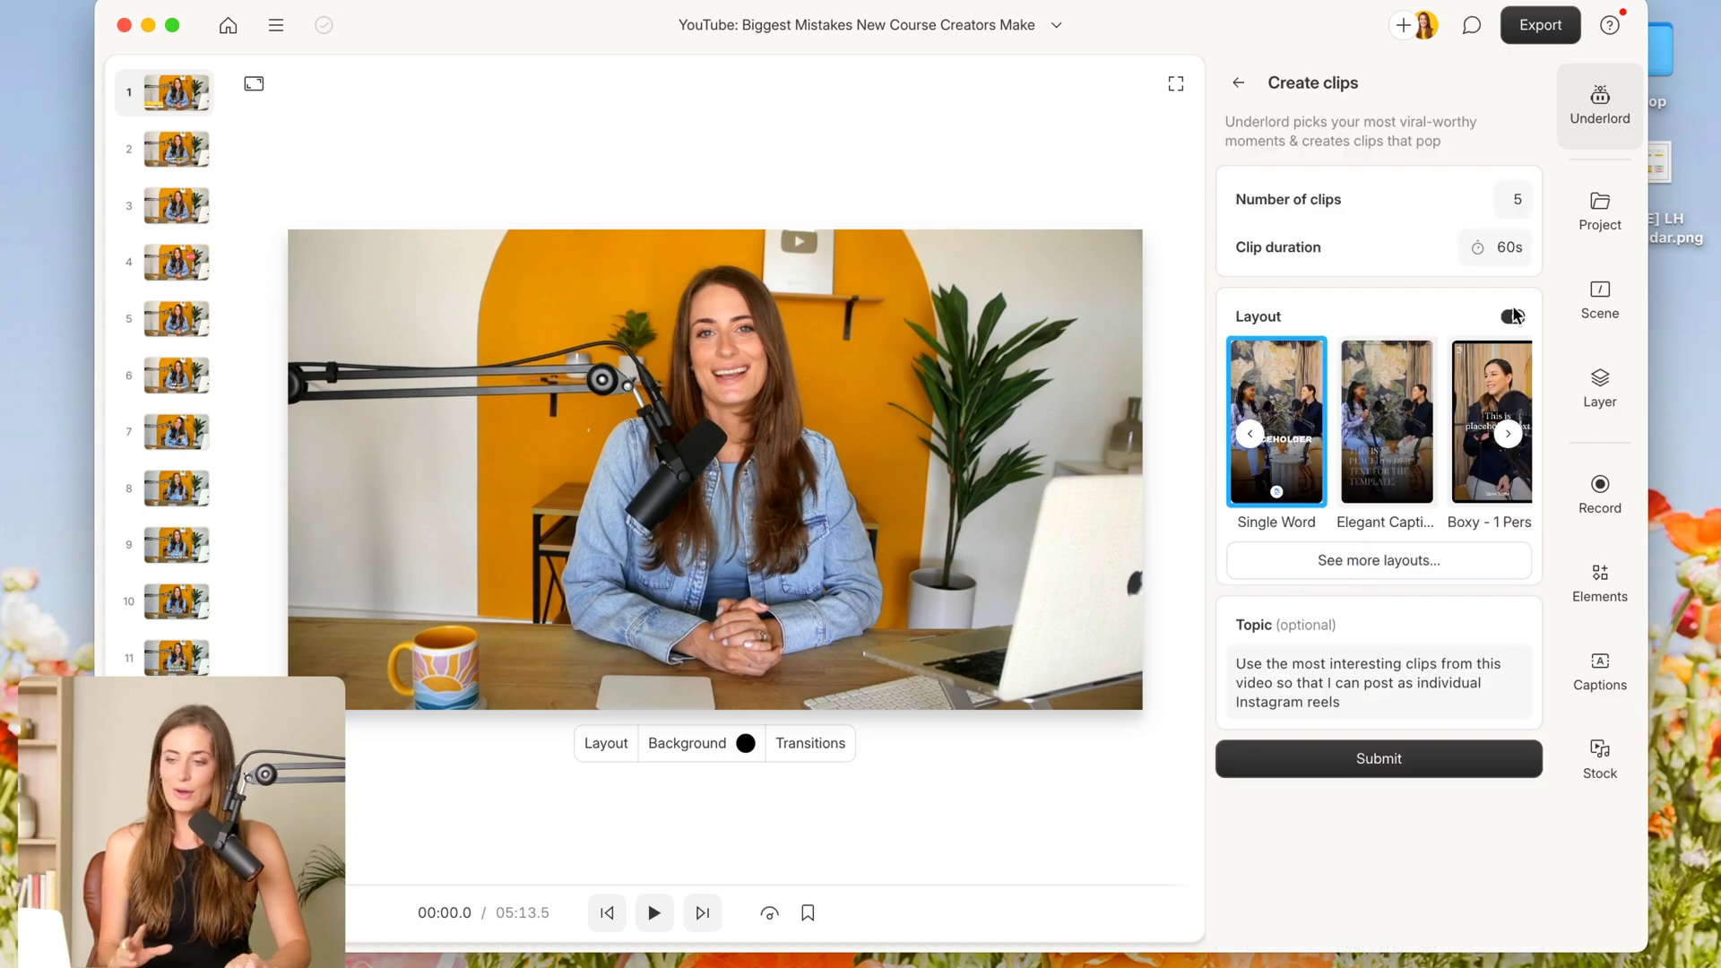
{"action": "left_click", "coordinate": [1509, 197]}
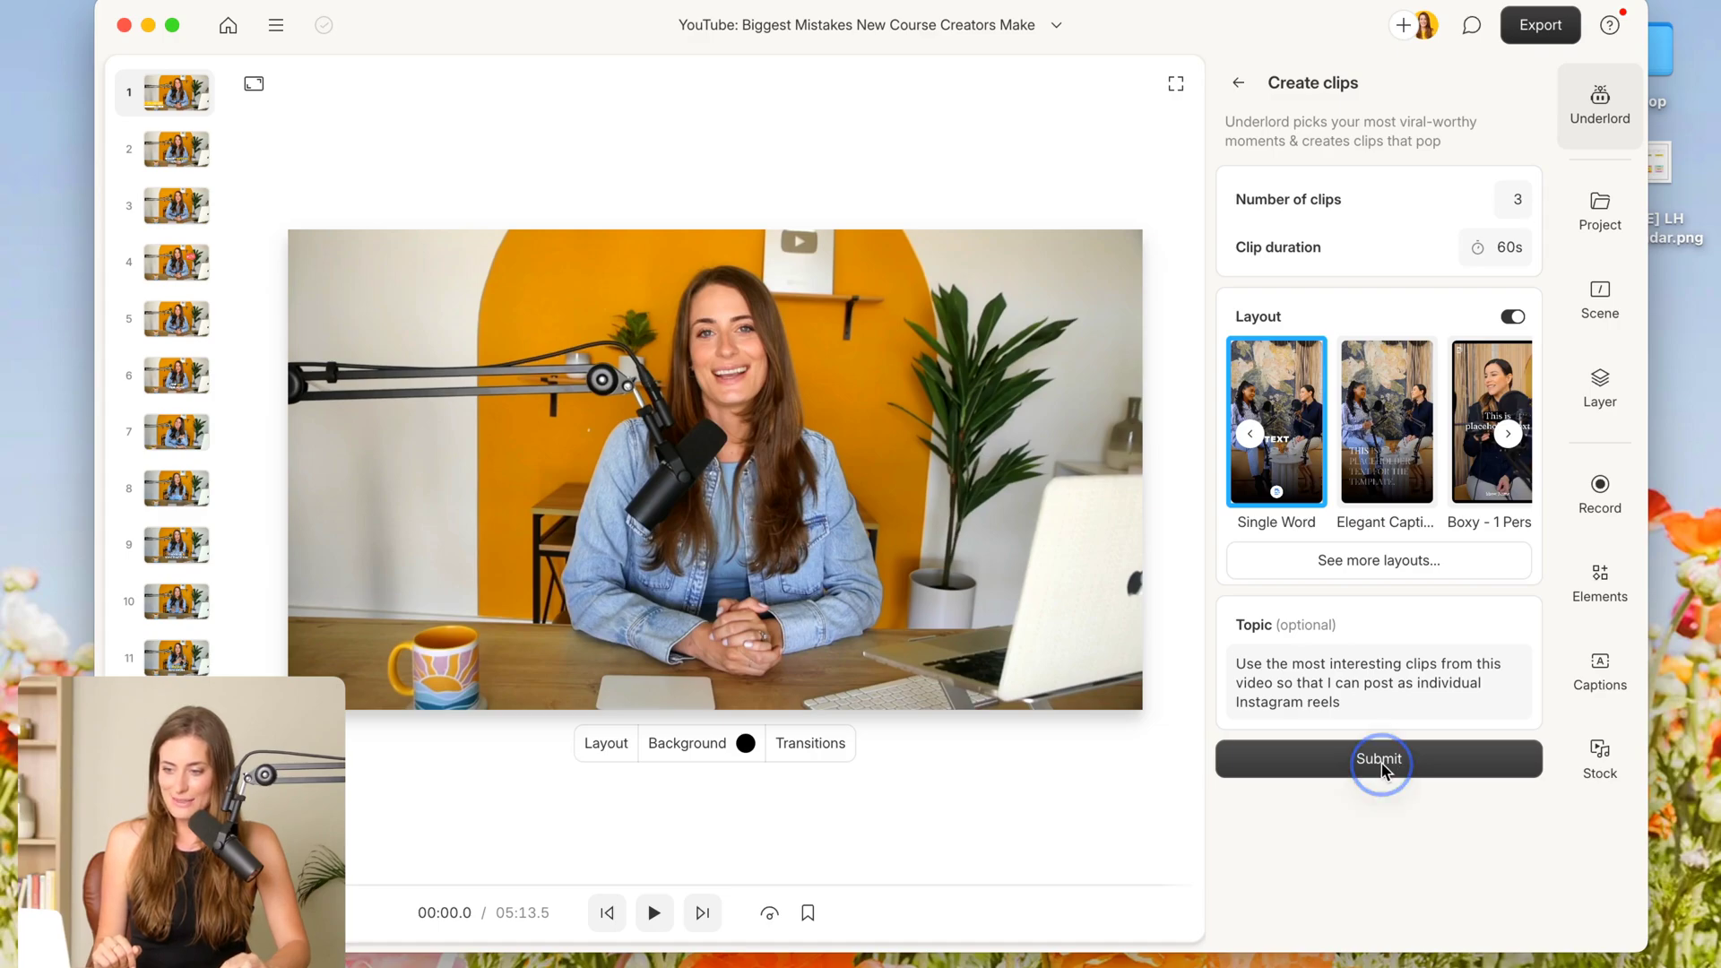
Generate the three clips, open 'Stop Wasting Time…', and delete its round logo badge
{"action": "left_click", "coordinate": [1381, 765]}
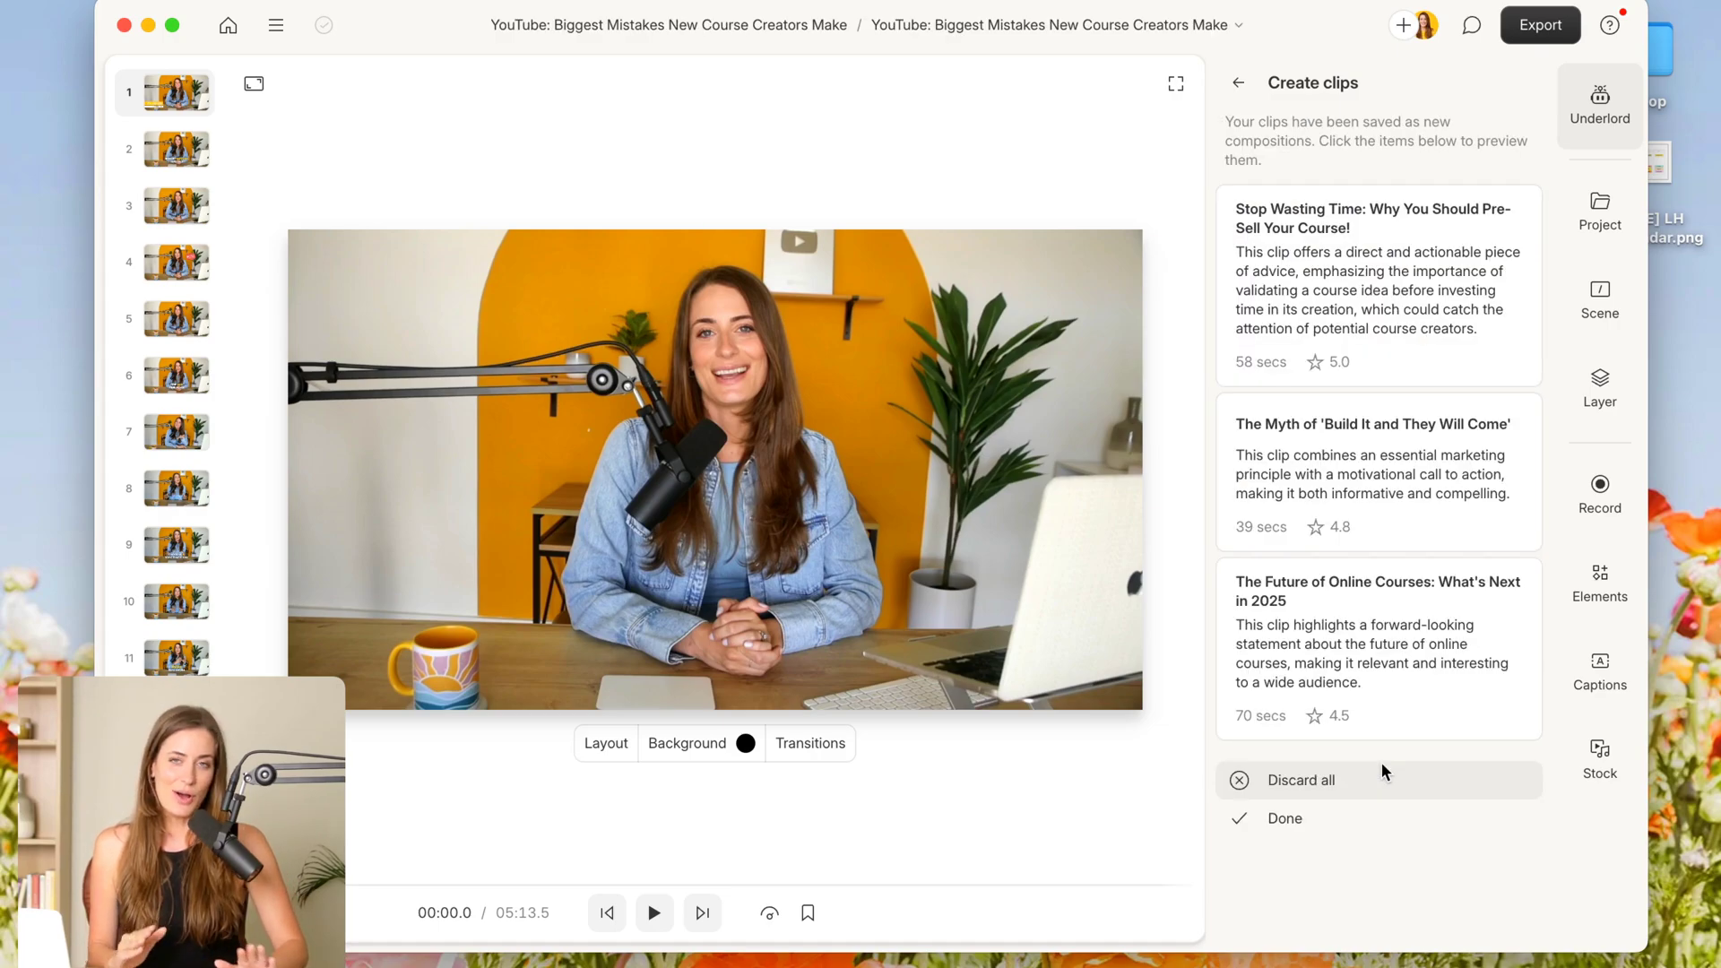
{"action": "left_click", "coordinate": [1382, 289]}
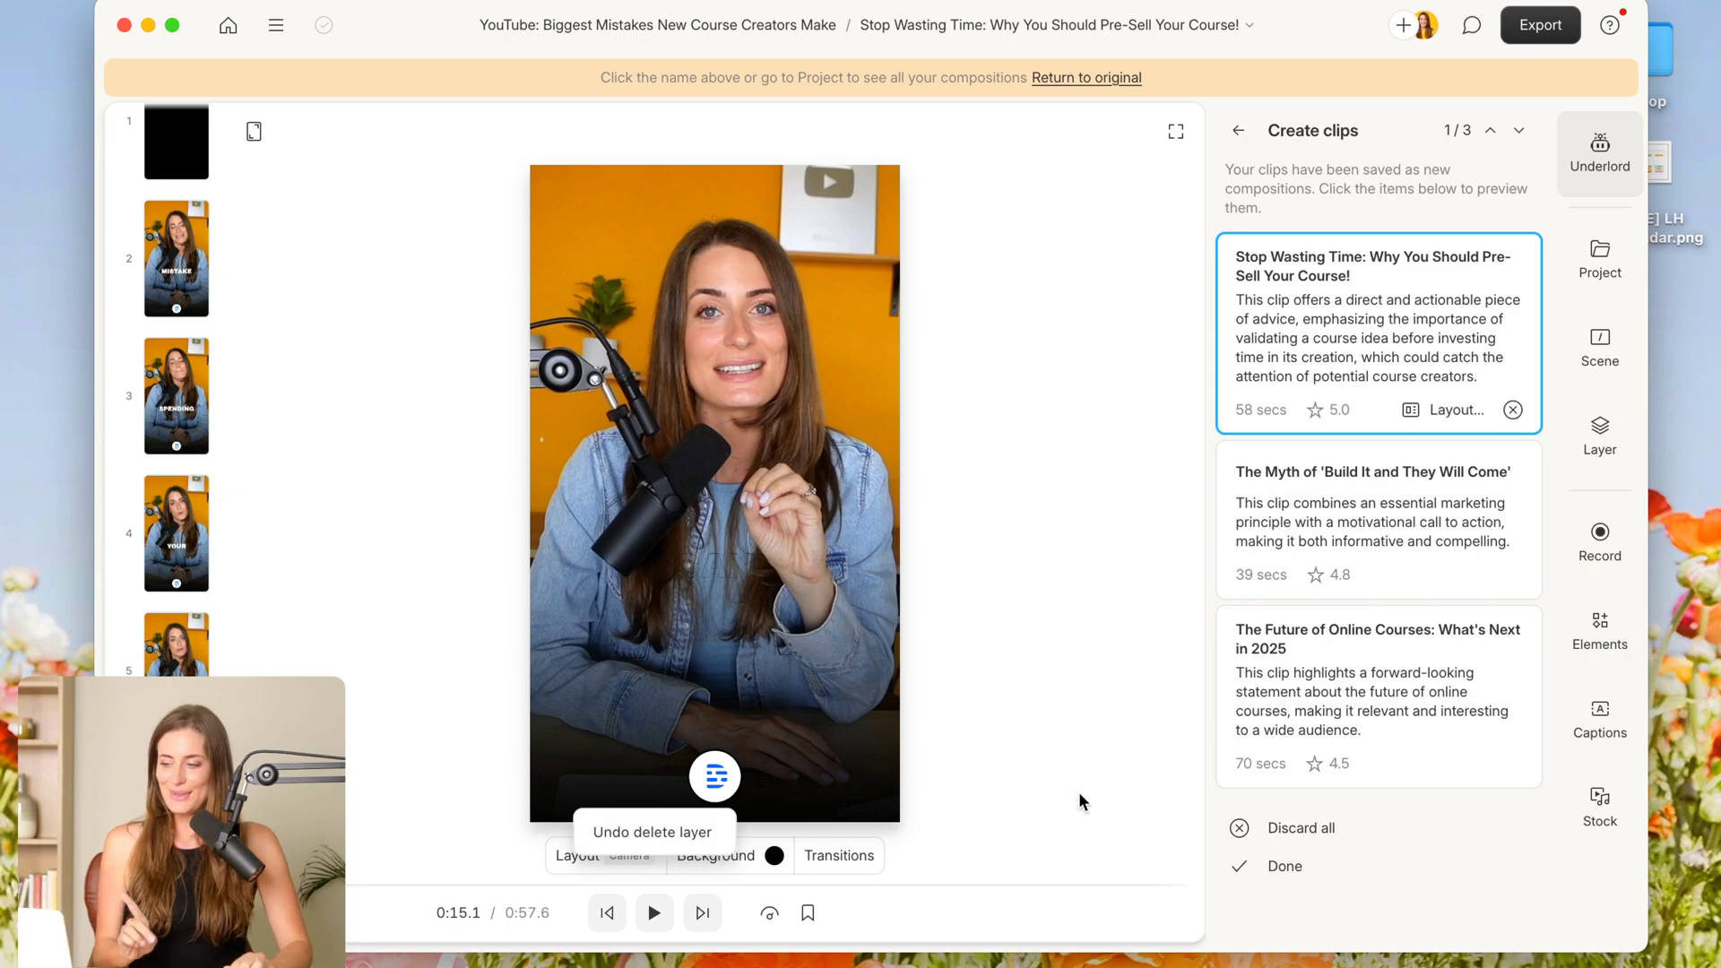
{"action": "left_click", "coordinate": [722, 801]}
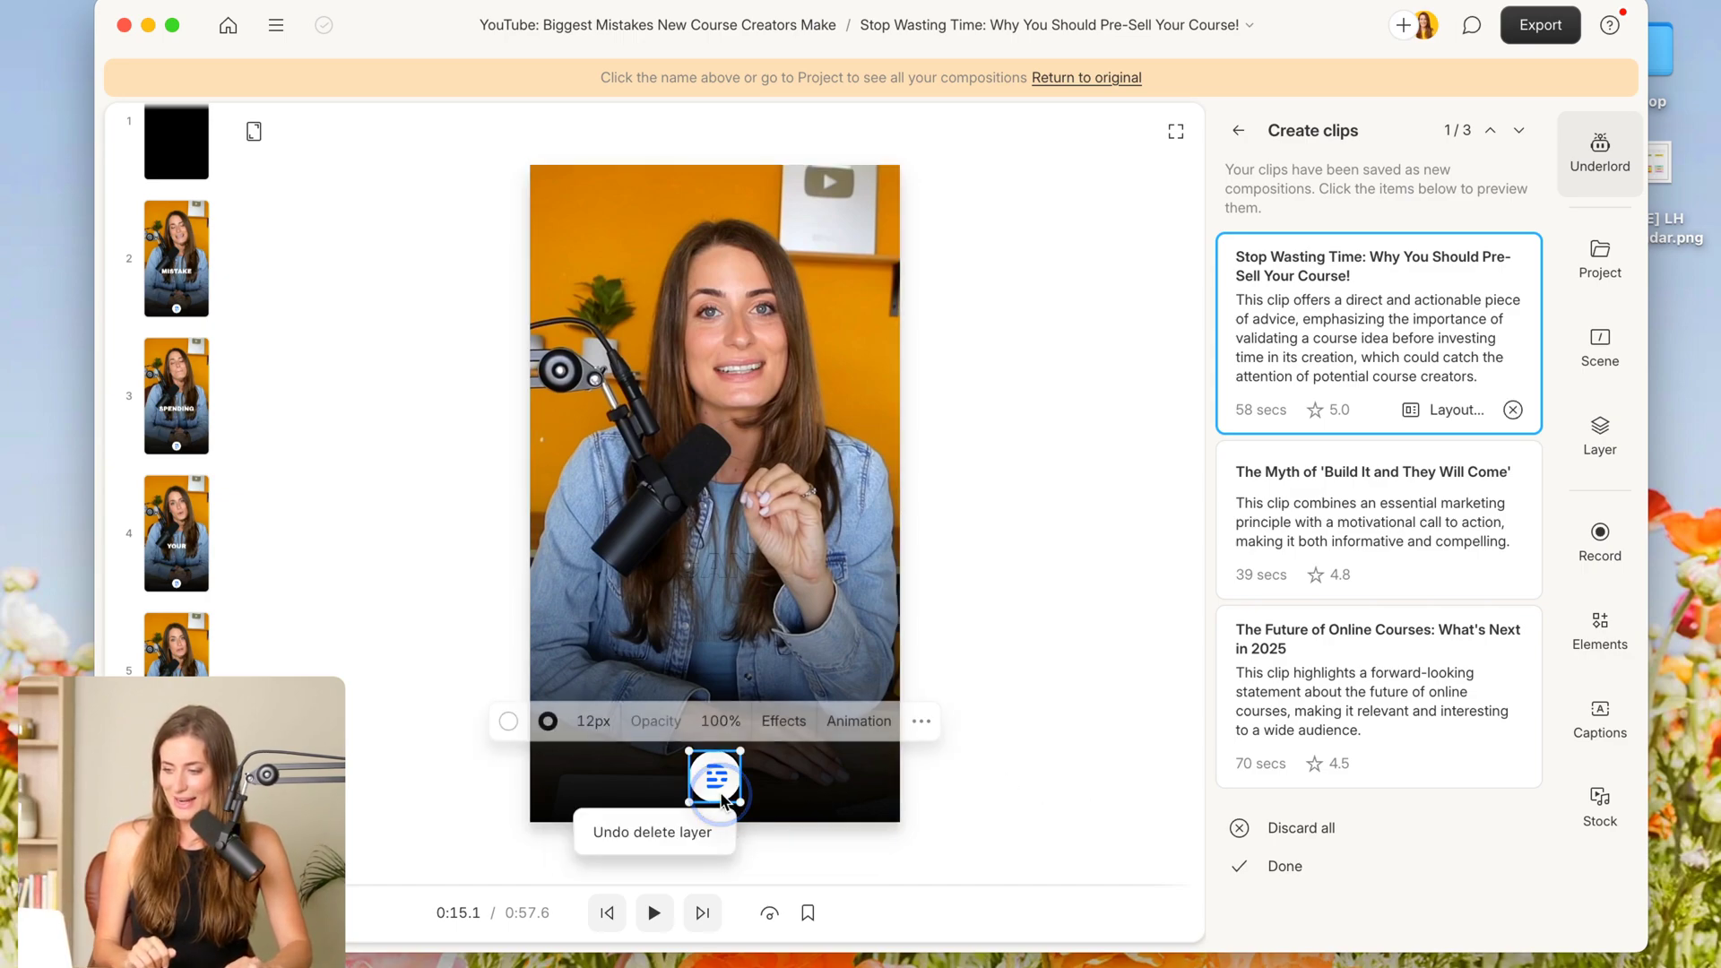
{"action": "left_click", "coordinate": [722, 794]}
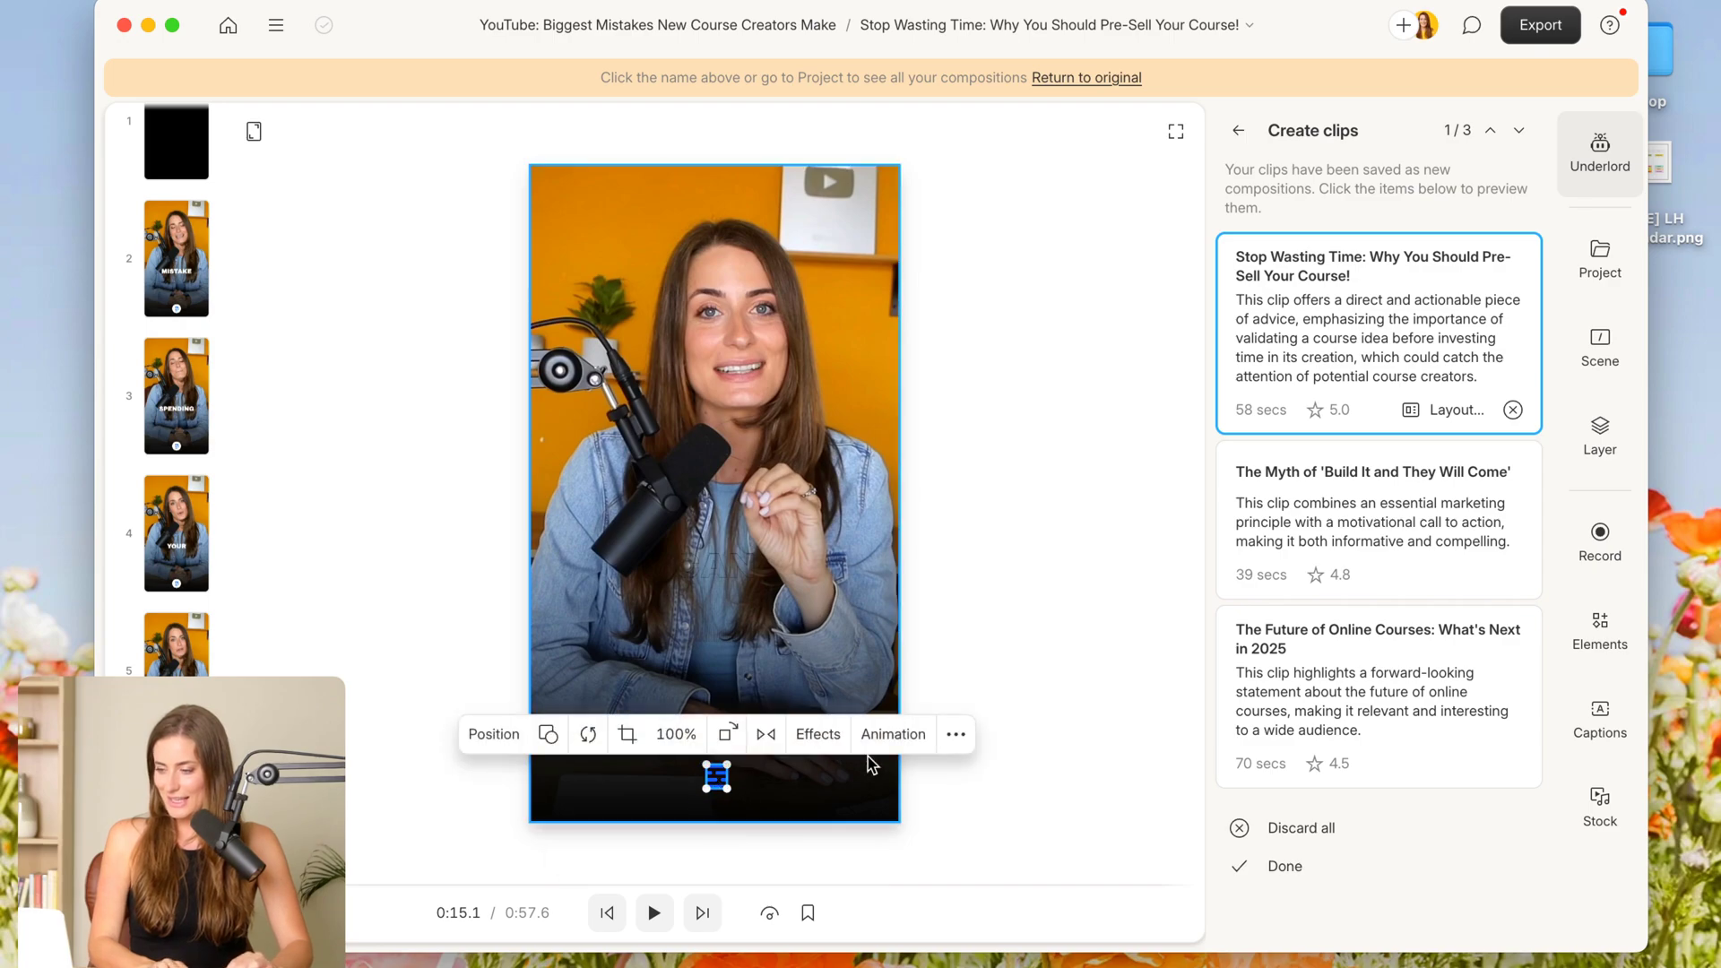
{"action": "left_click", "coordinate": [1041, 765]}
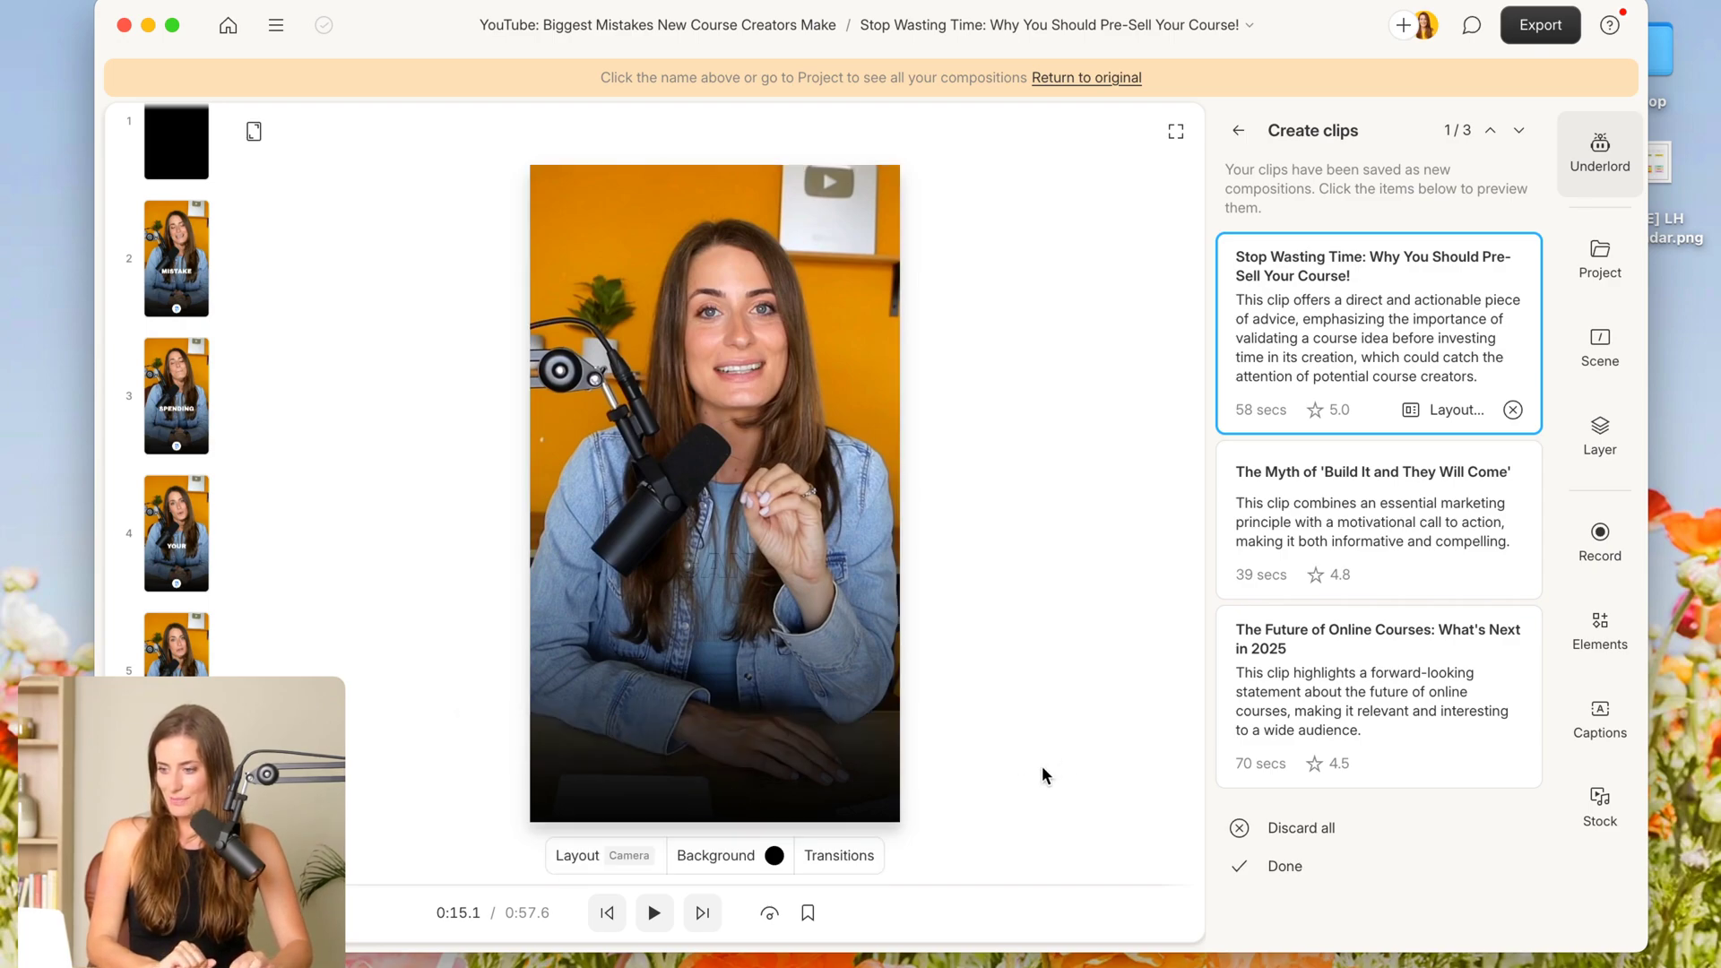
Export the 'Stop Wasting Time…' clip as a Descript web link at Max resolution
{"action": "left_click", "coordinate": [1541, 26]}
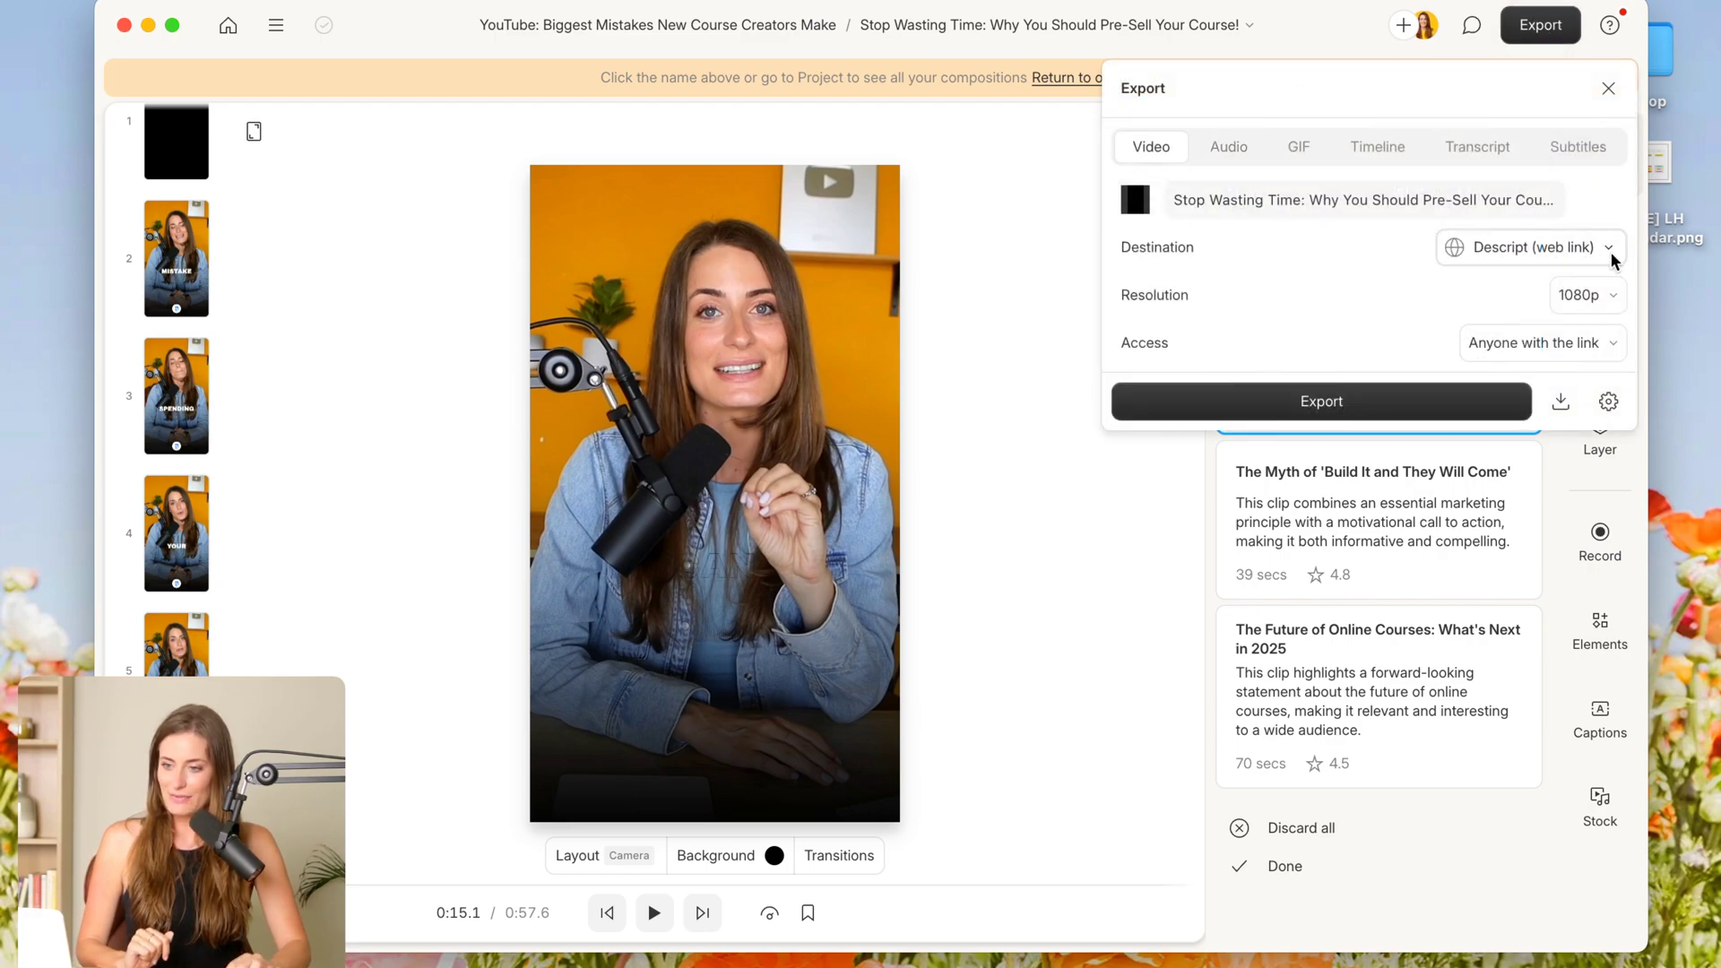
{"action": "left_click", "coordinate": [1600, 295]}
{"action": "left_click", "coordinate": [1585, 504]}
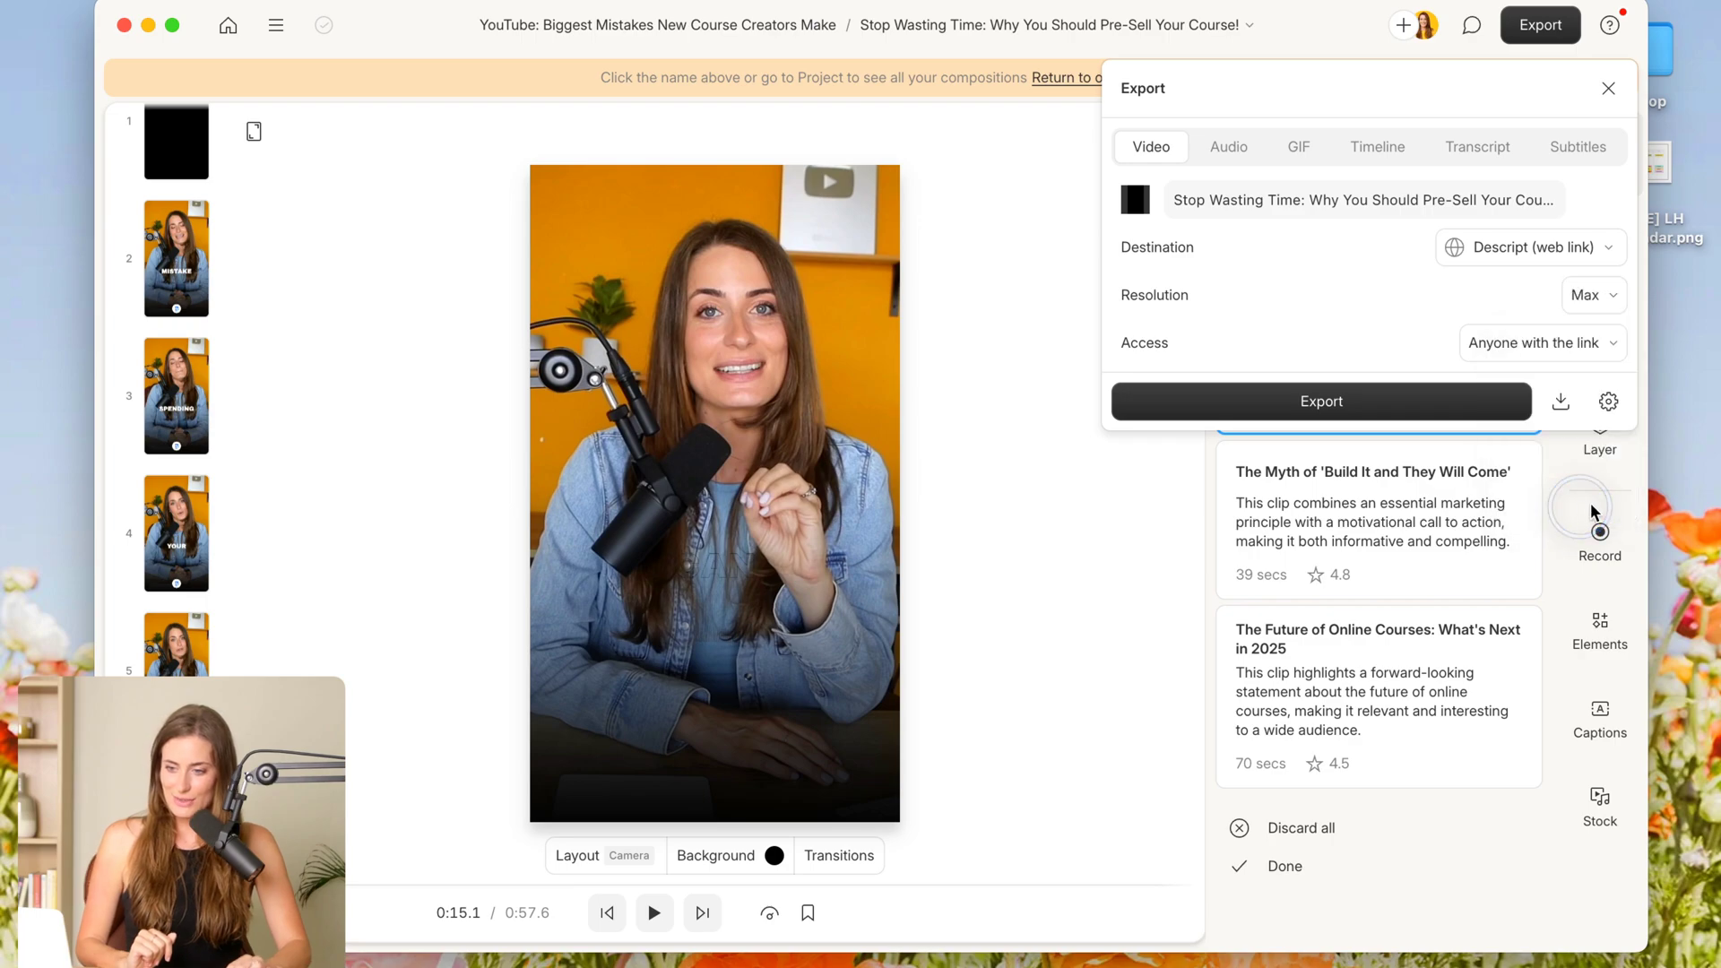
{"action": "left_click", "coordinate": [1328, 401]}
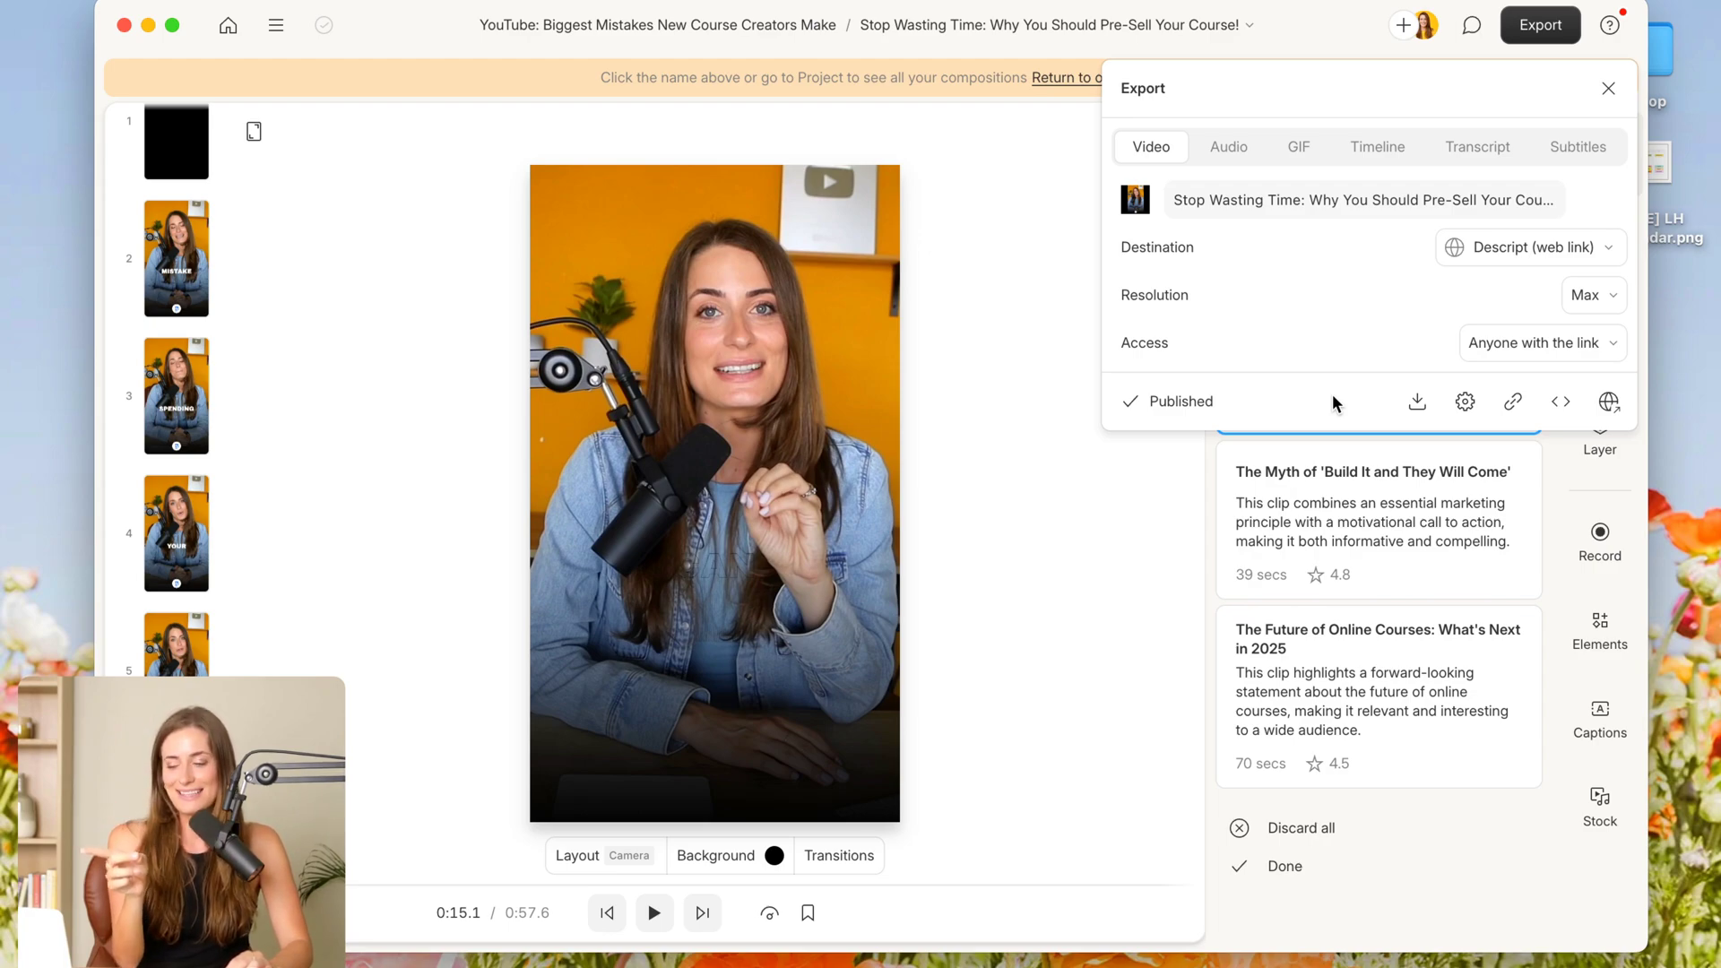
{"action": "left_click", "coordinate": [1160, 518]}
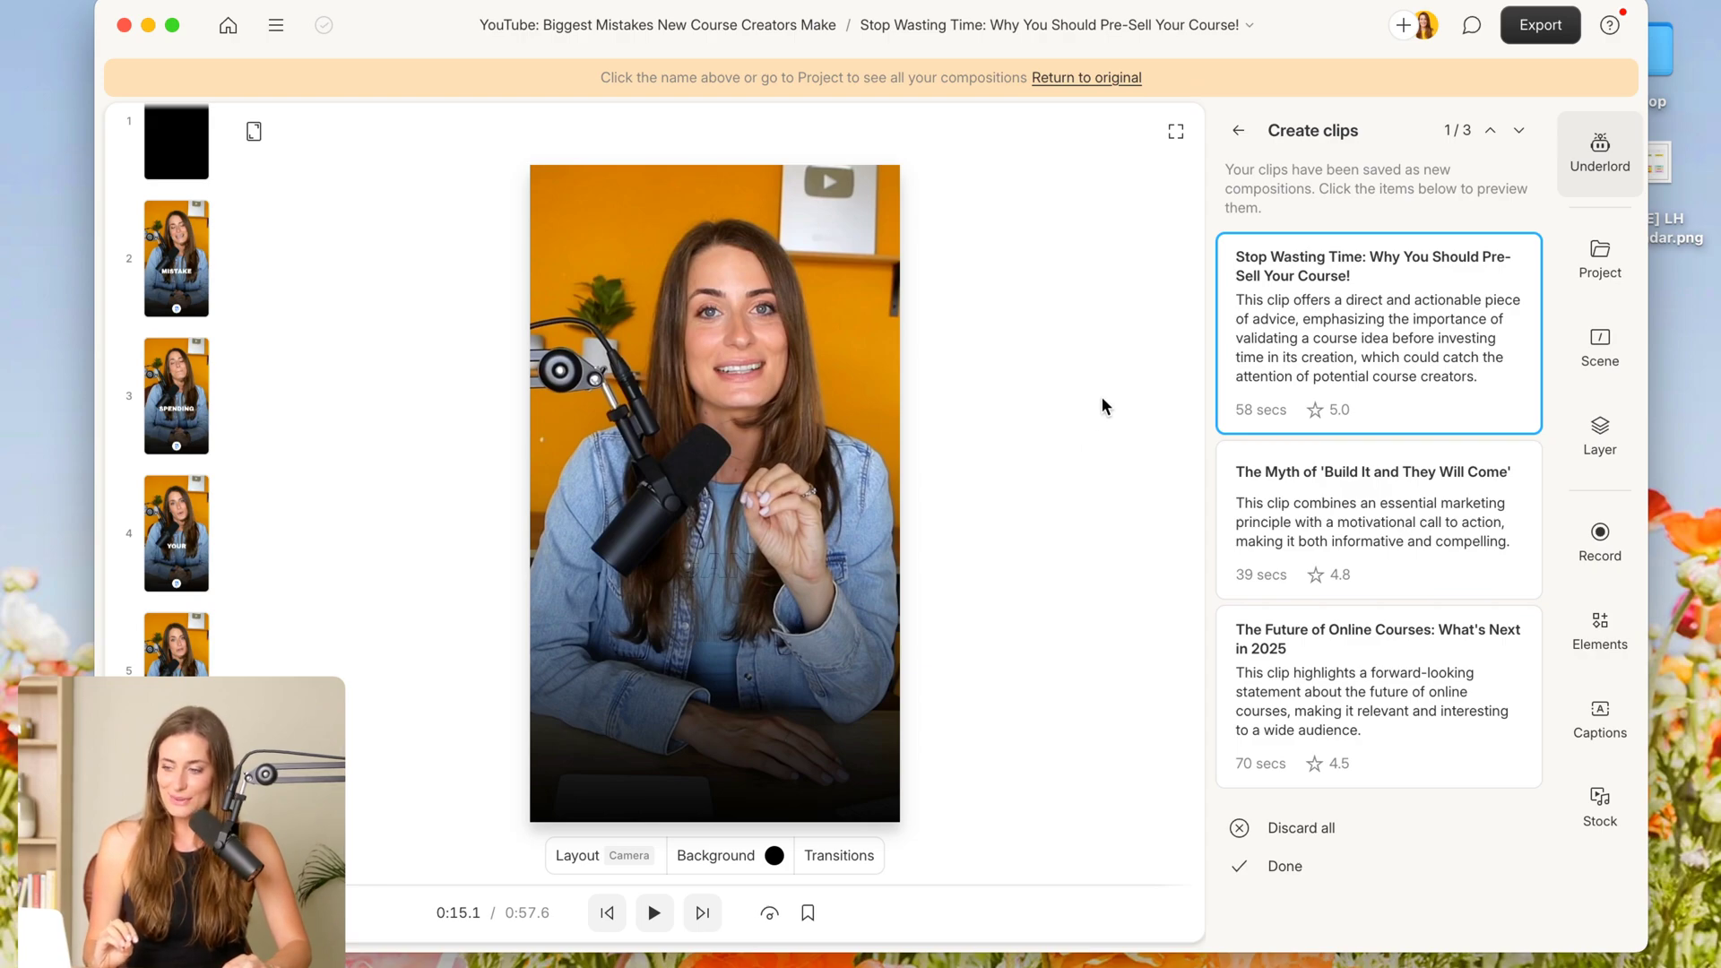
Use the side-by-side layout and delete 'Yes people want it… your messaging is strong' from the transcript
{"action": "left_click", "coordinate": [1174, 134]}
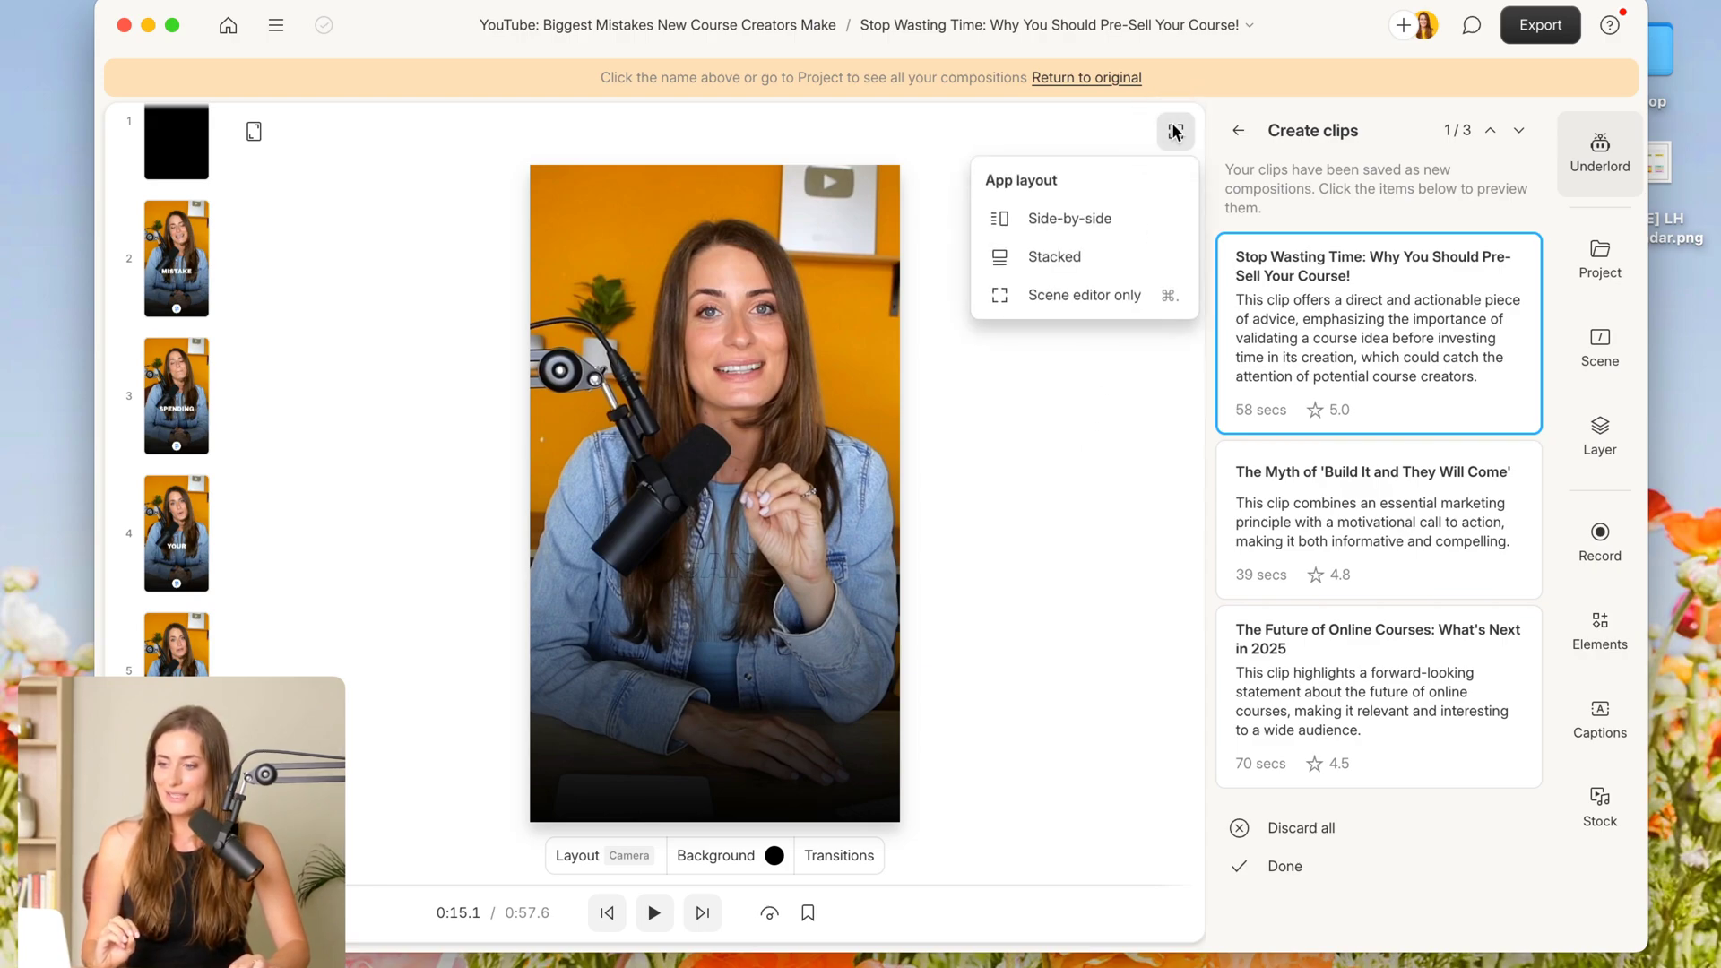
{"action": "left_click", "coordinate": [1132, 217]}
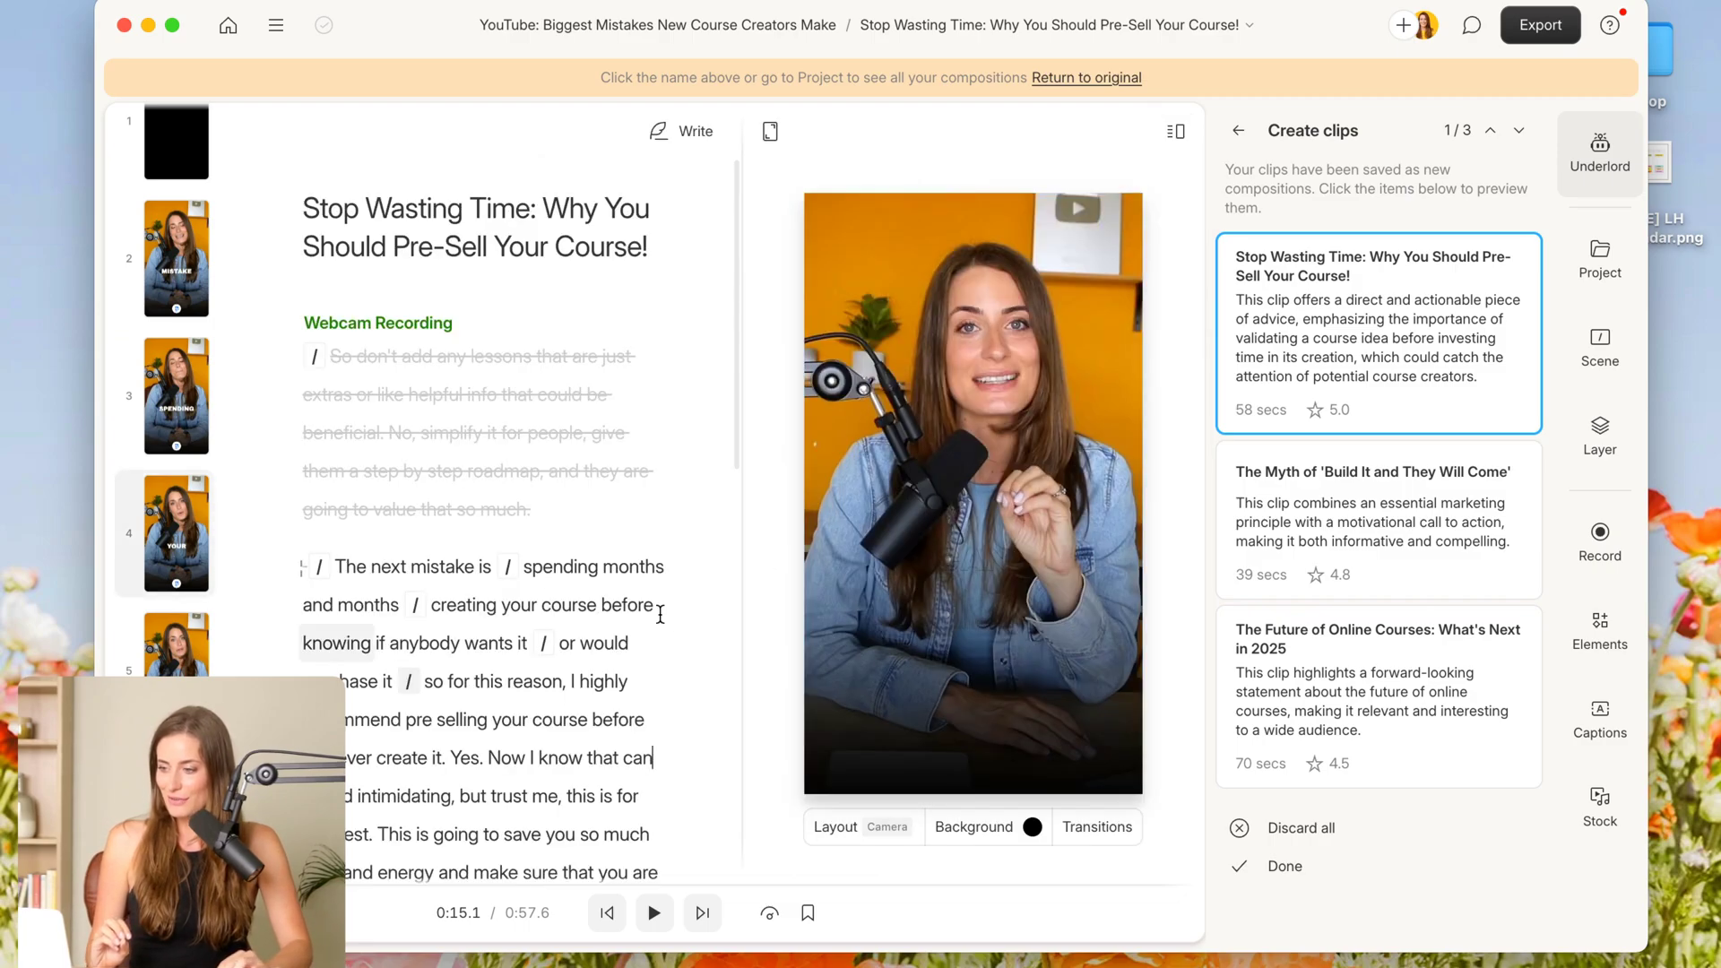
{"action": "scroll", "coordinate": [661, 615], "scroll_direction": "down", "scroll_amount": 10}
{"action": "left_click", "coordinate": [508, 541]}
{"action": "left_click_drag", "start_coordinate": [416, 507], "coordinate": [502, 537]}
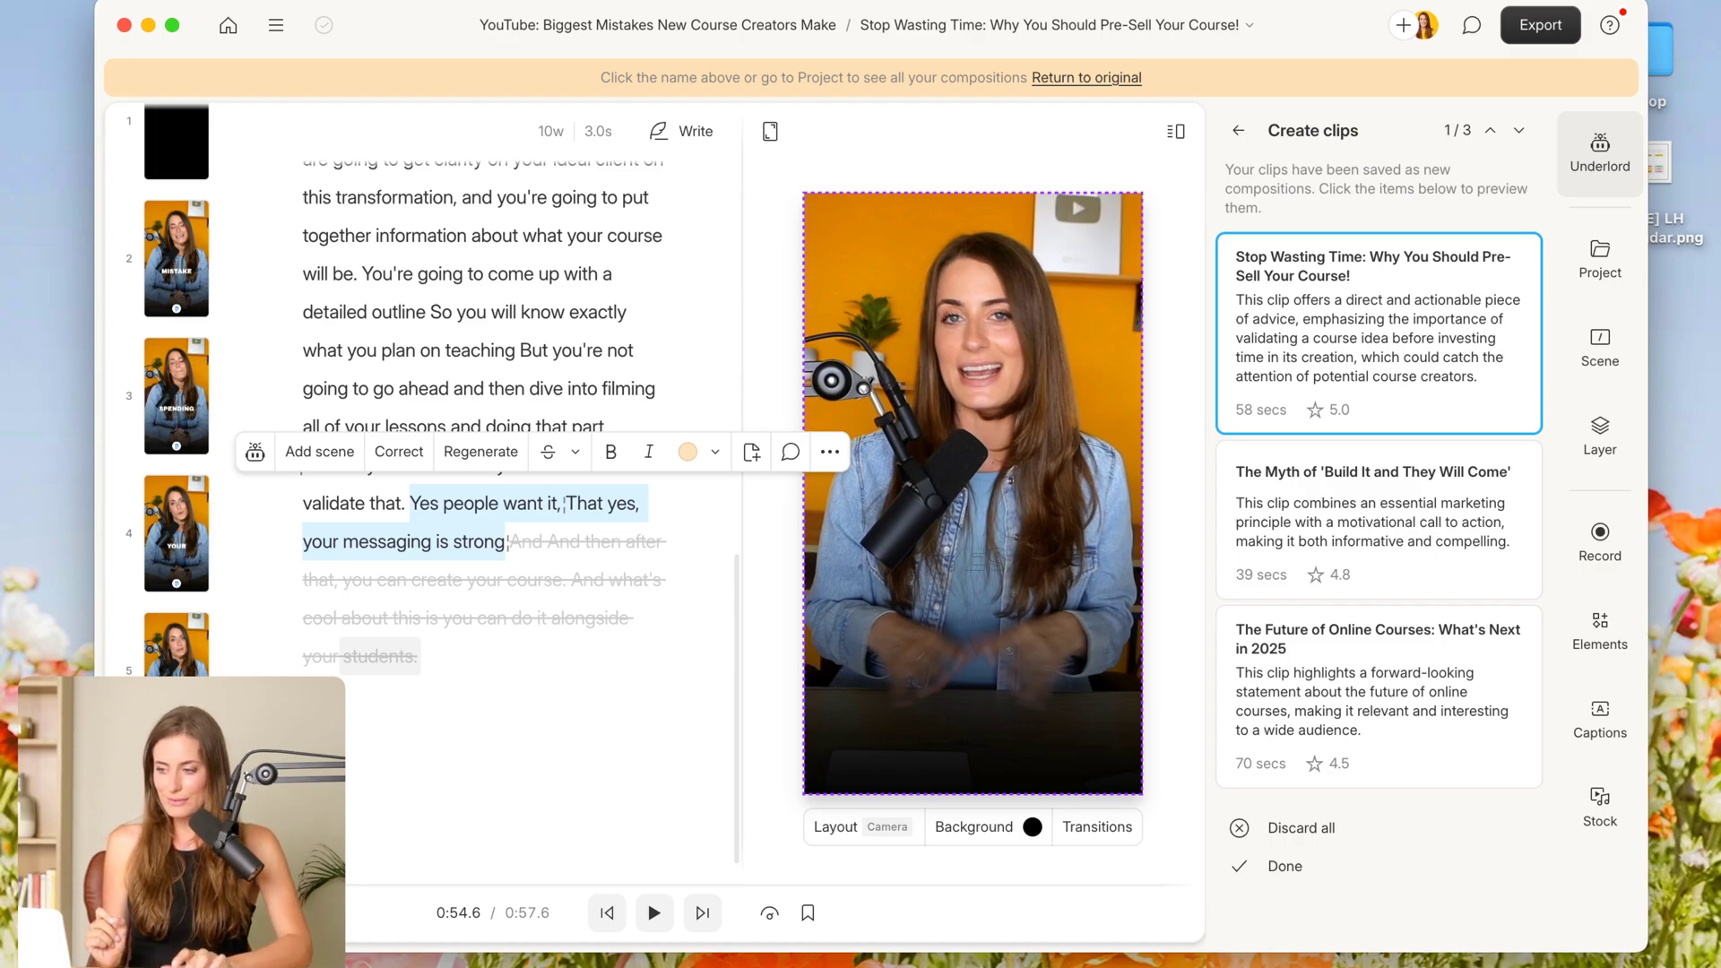
{"action": "key", "text": "BackSpace"}
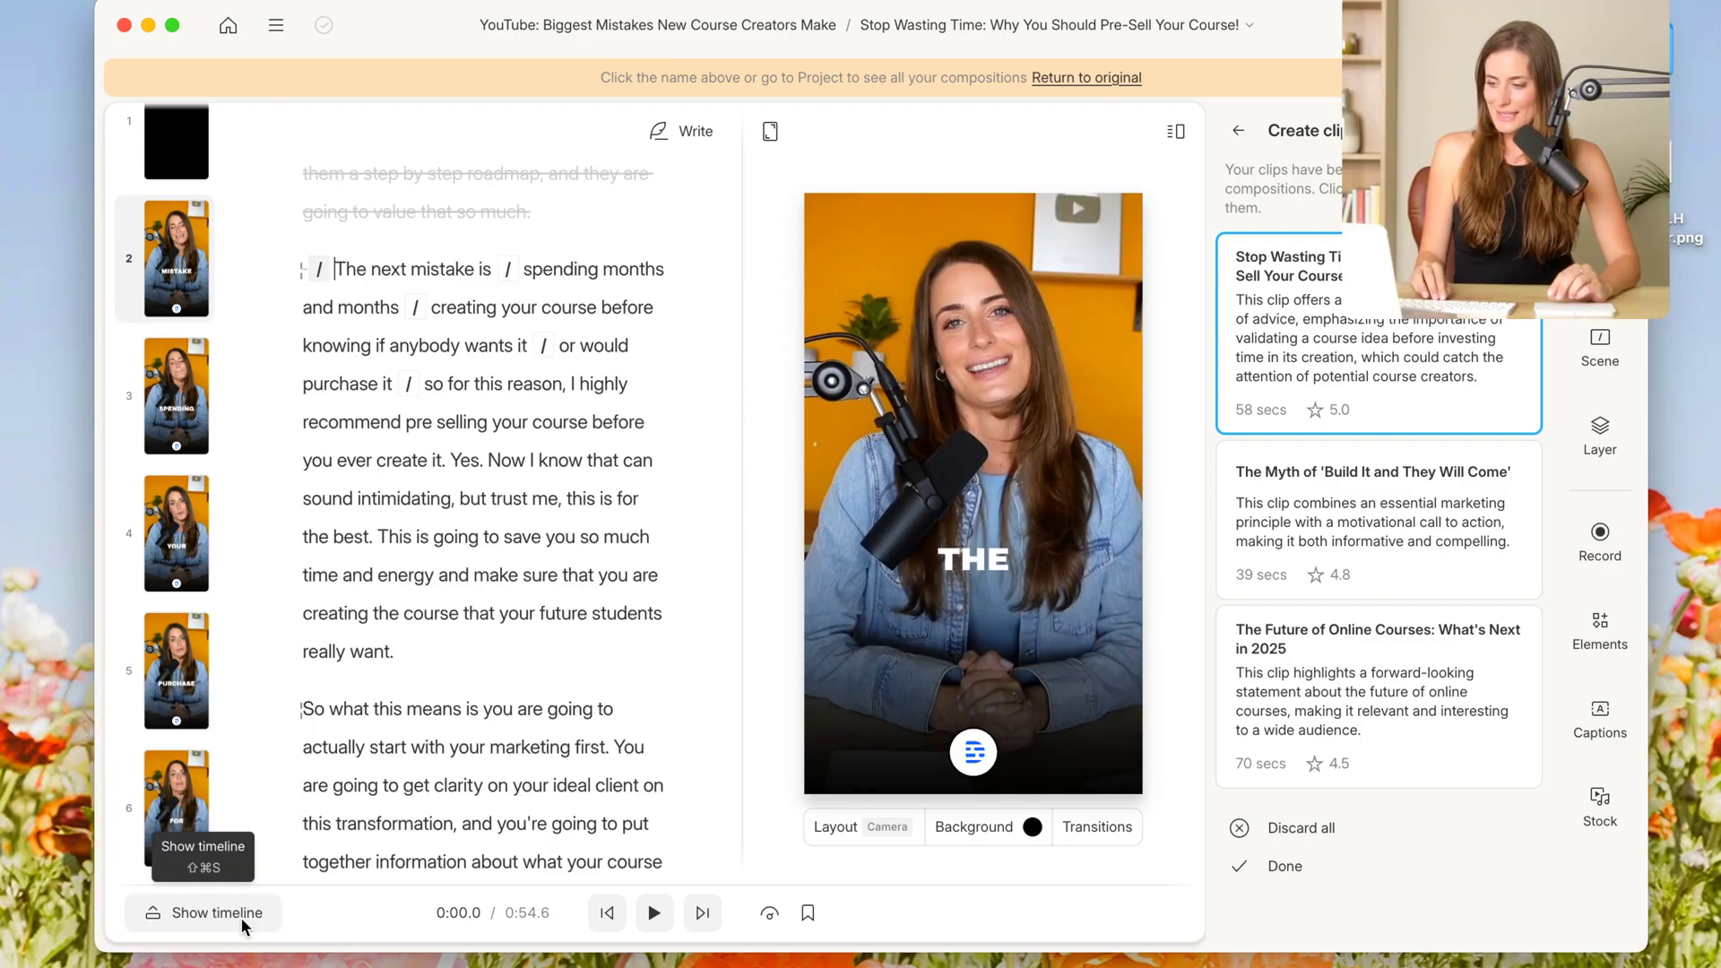
Show the timeline and move the first image clip later, to scene 5
{"action": "left_click", "coordinate": [240, 917]}
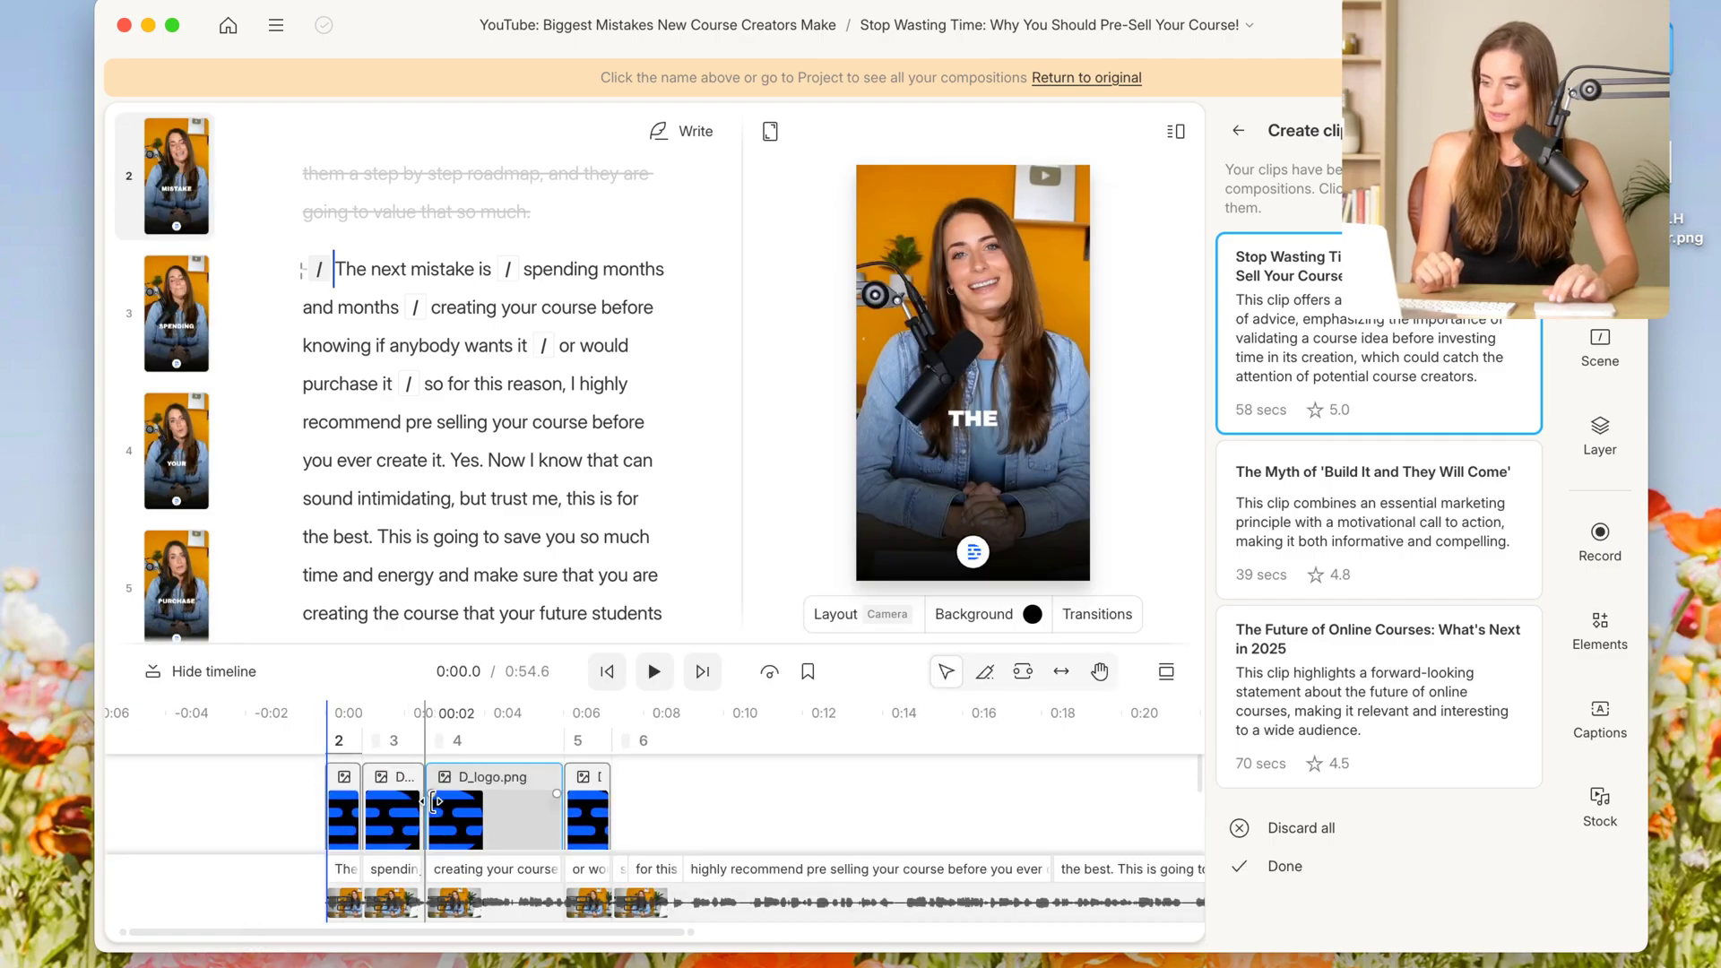
{"action": "left_click", "coordinate": [341, 812]}
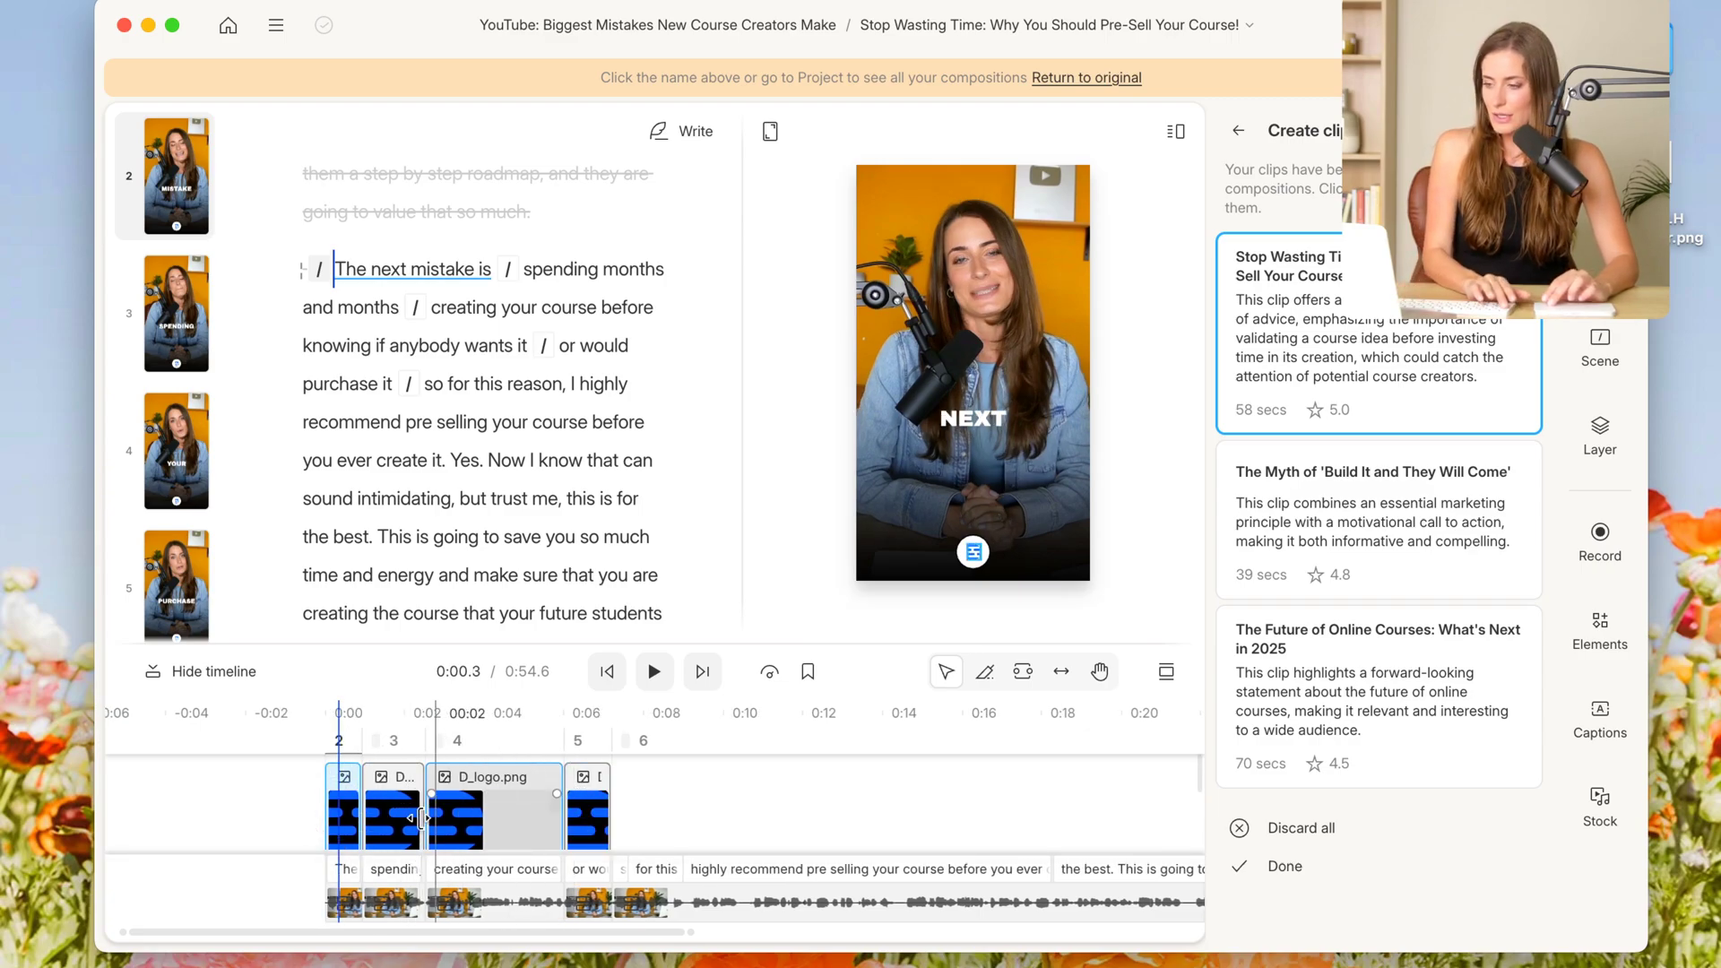
{"action": "key", "text": "Delete"}
{"action": "left_click", "coordinate": [387, 829]}
{"action": "left_click_drag", "start_coordinate": [387, 829], "coordinate": [589, 809]}
Preview the captions, change their font to Manrope, and move the KNOWING caption lower
{"action": "left_click", "coordinate": [287, 773]}
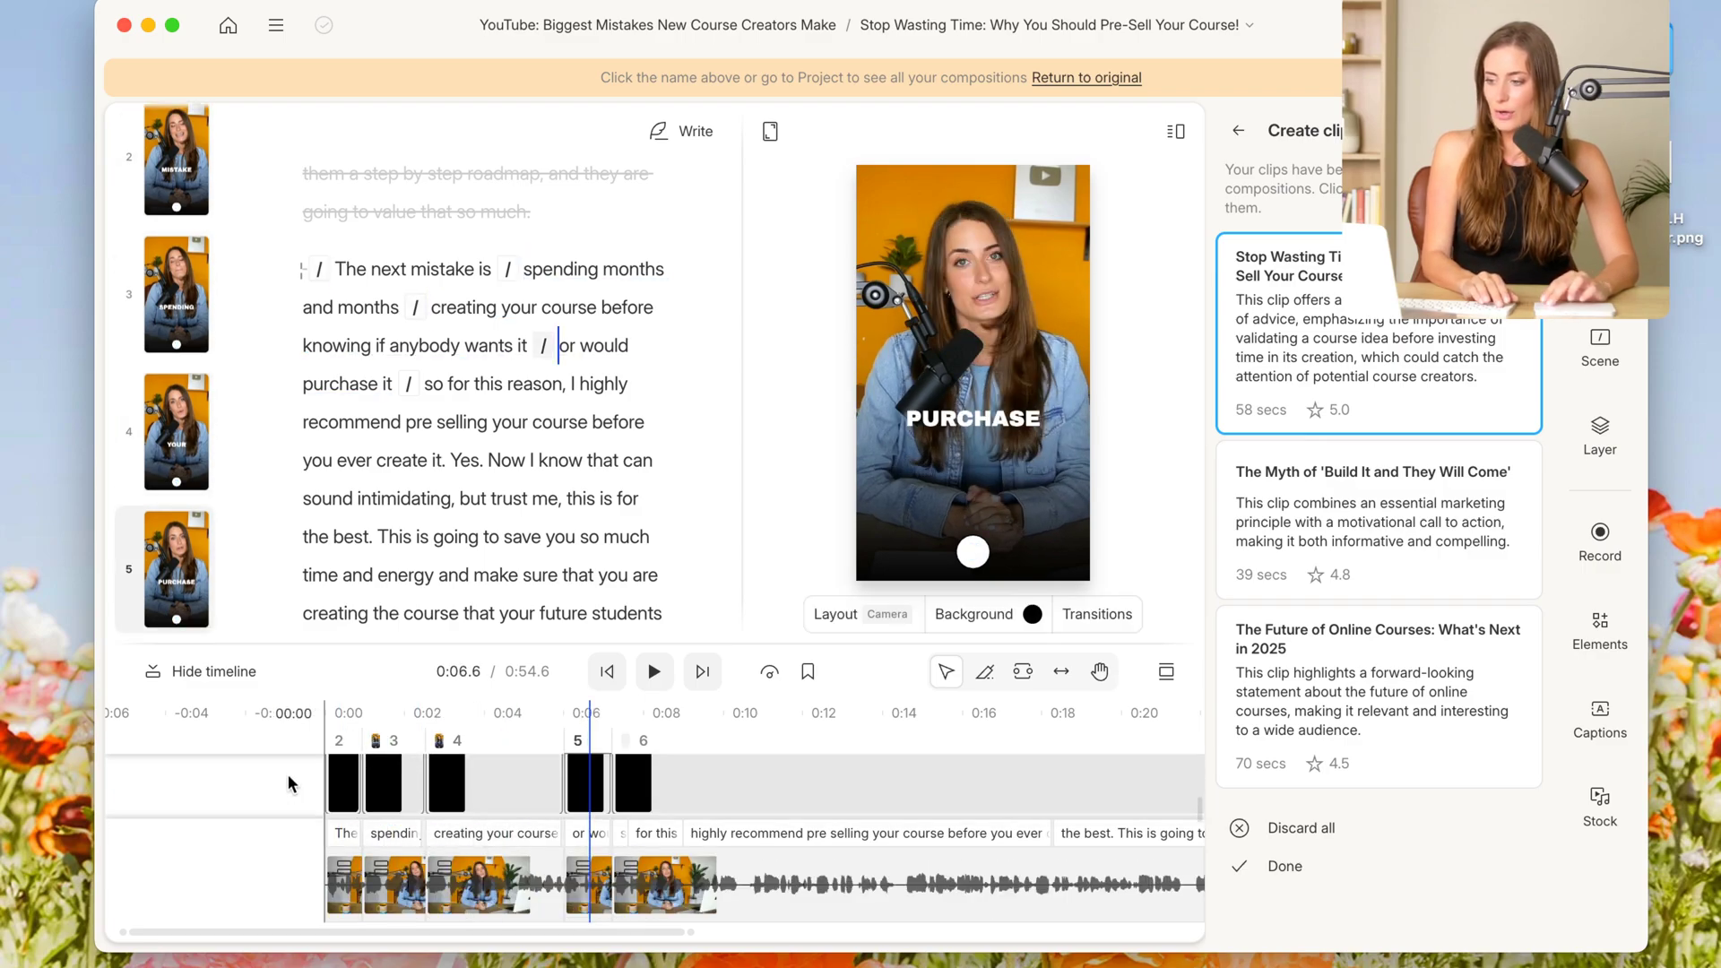
{"action": "key", "text": "space"}
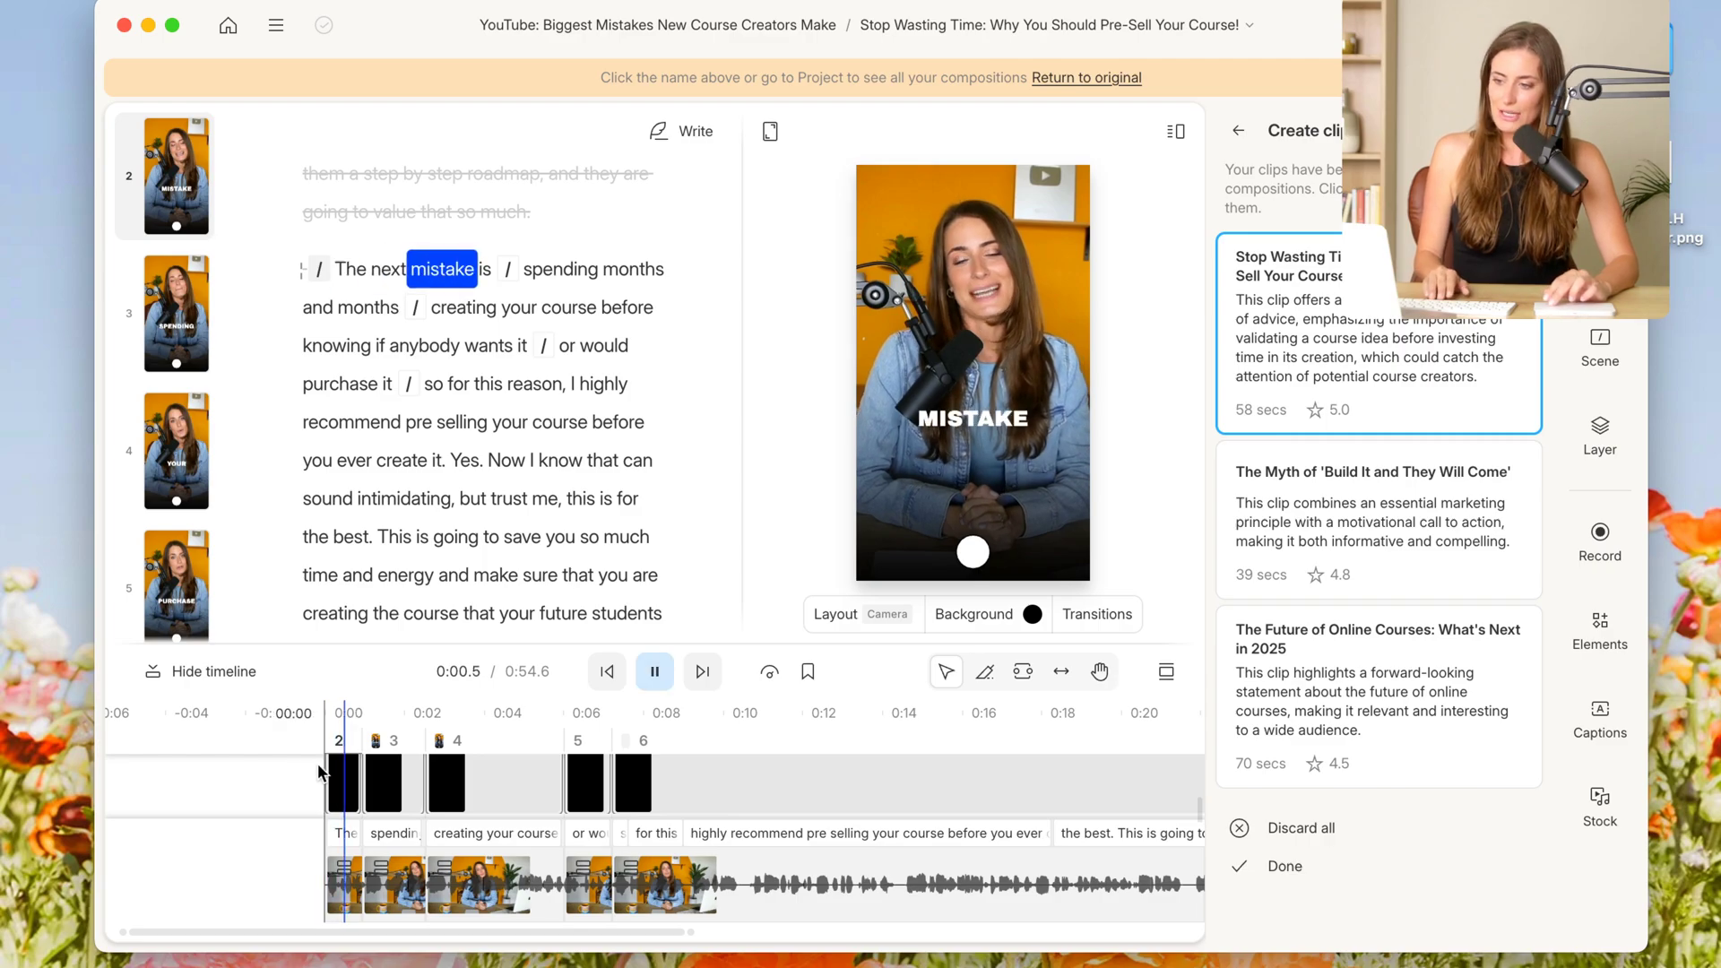
{"action": "left_click", "coordinate": [488, 833]}
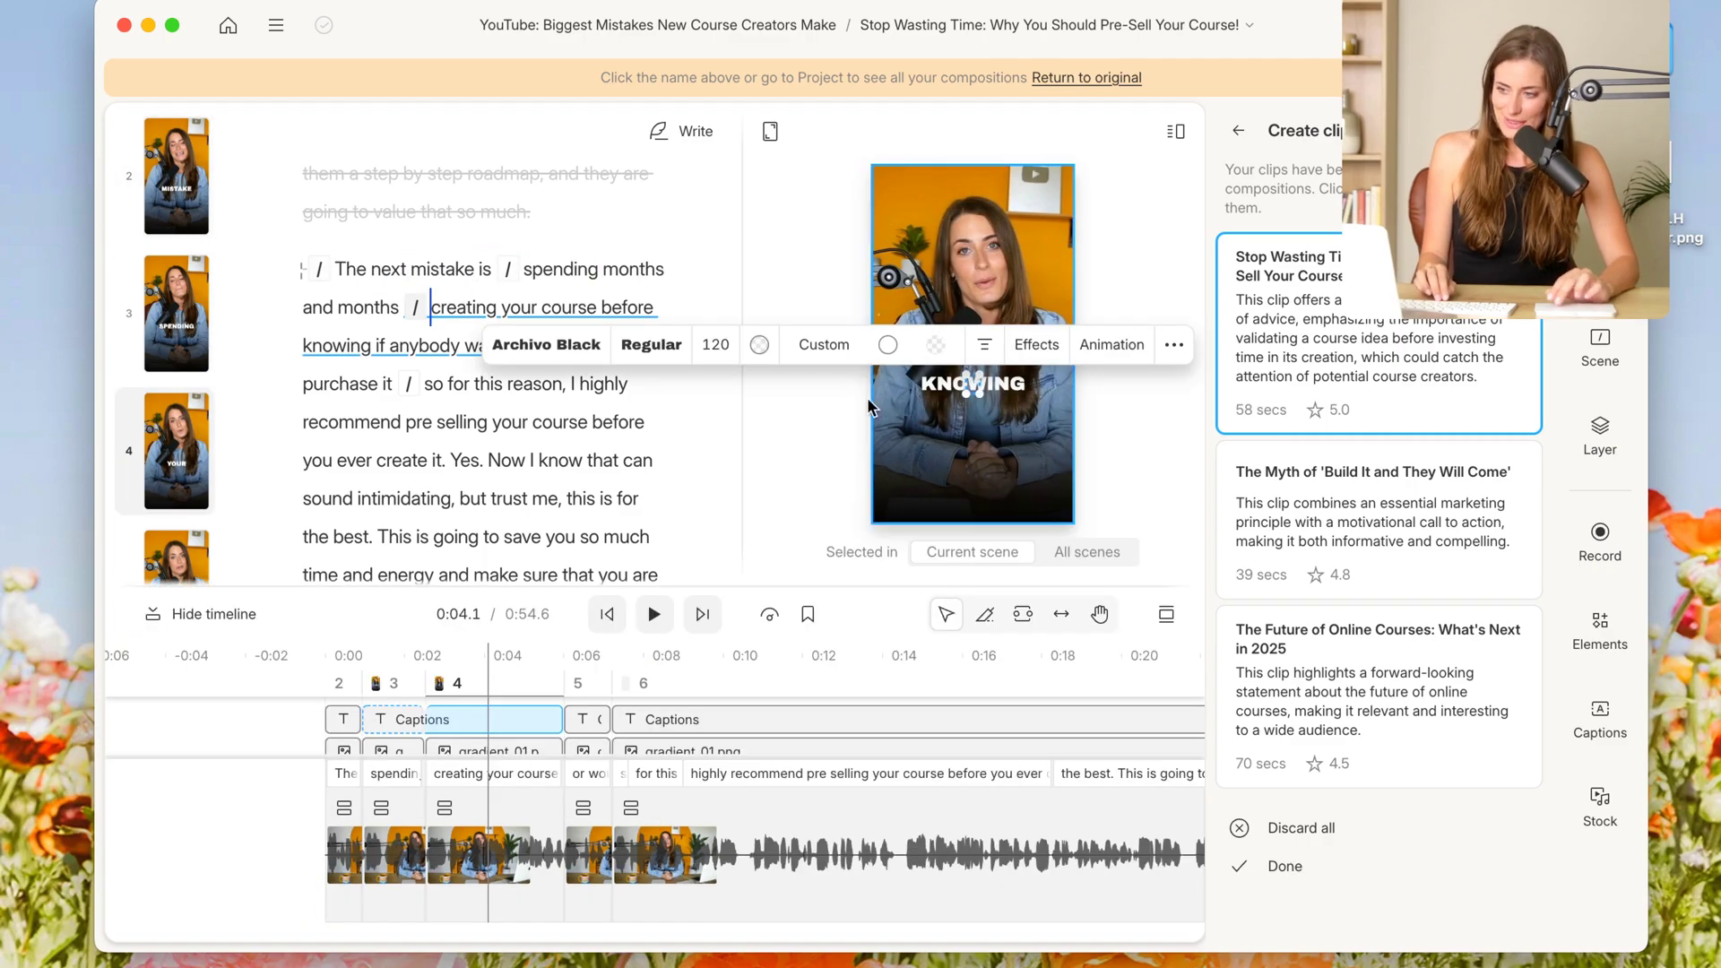
{"action": "left_click", "coordinate": [549, 345]}
{"action": "left_click", "coordinate": [499, 499]}
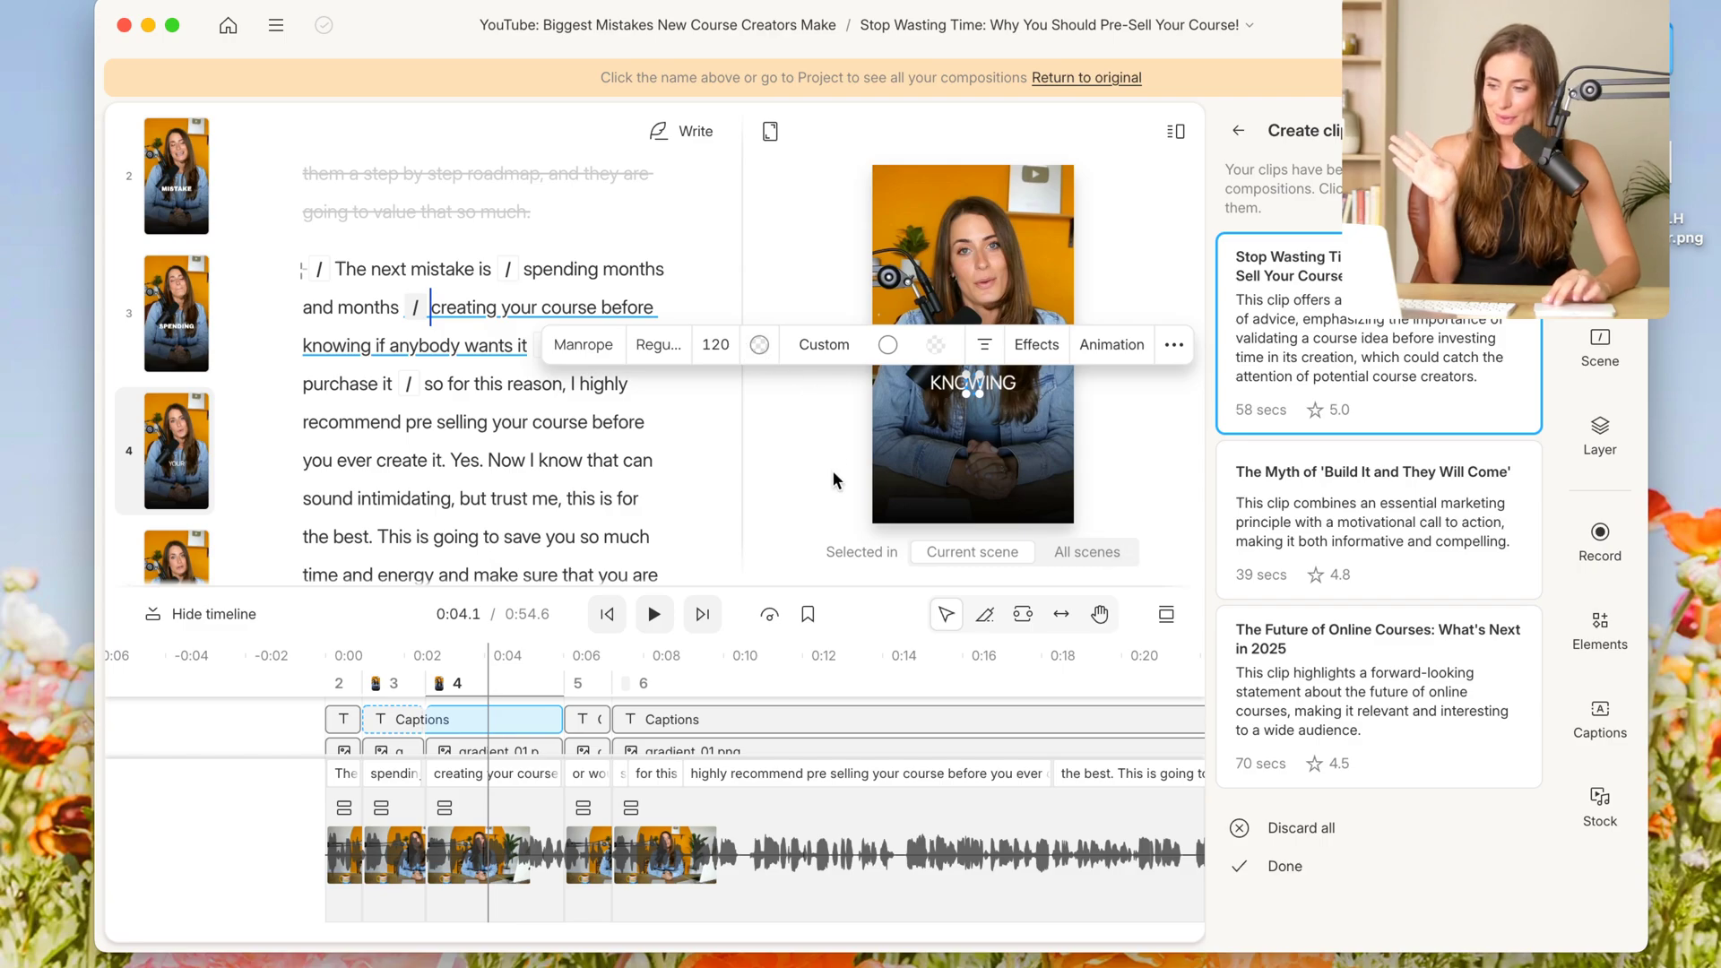
{"action": "left_click", "coordinate": [828, 508]}
{"action": "mouse_move", "coordinate": [972, 381]}
{"action": "left_mouse_down"}
{"action": "mouse_move", "coordinate": [977, 456]}
{"action": "mouse_move", "coordinate": [979, 378]}
{"action": "mouse_move", "coordinate": [986, 391]}
{"action": "left_mouse_up"}
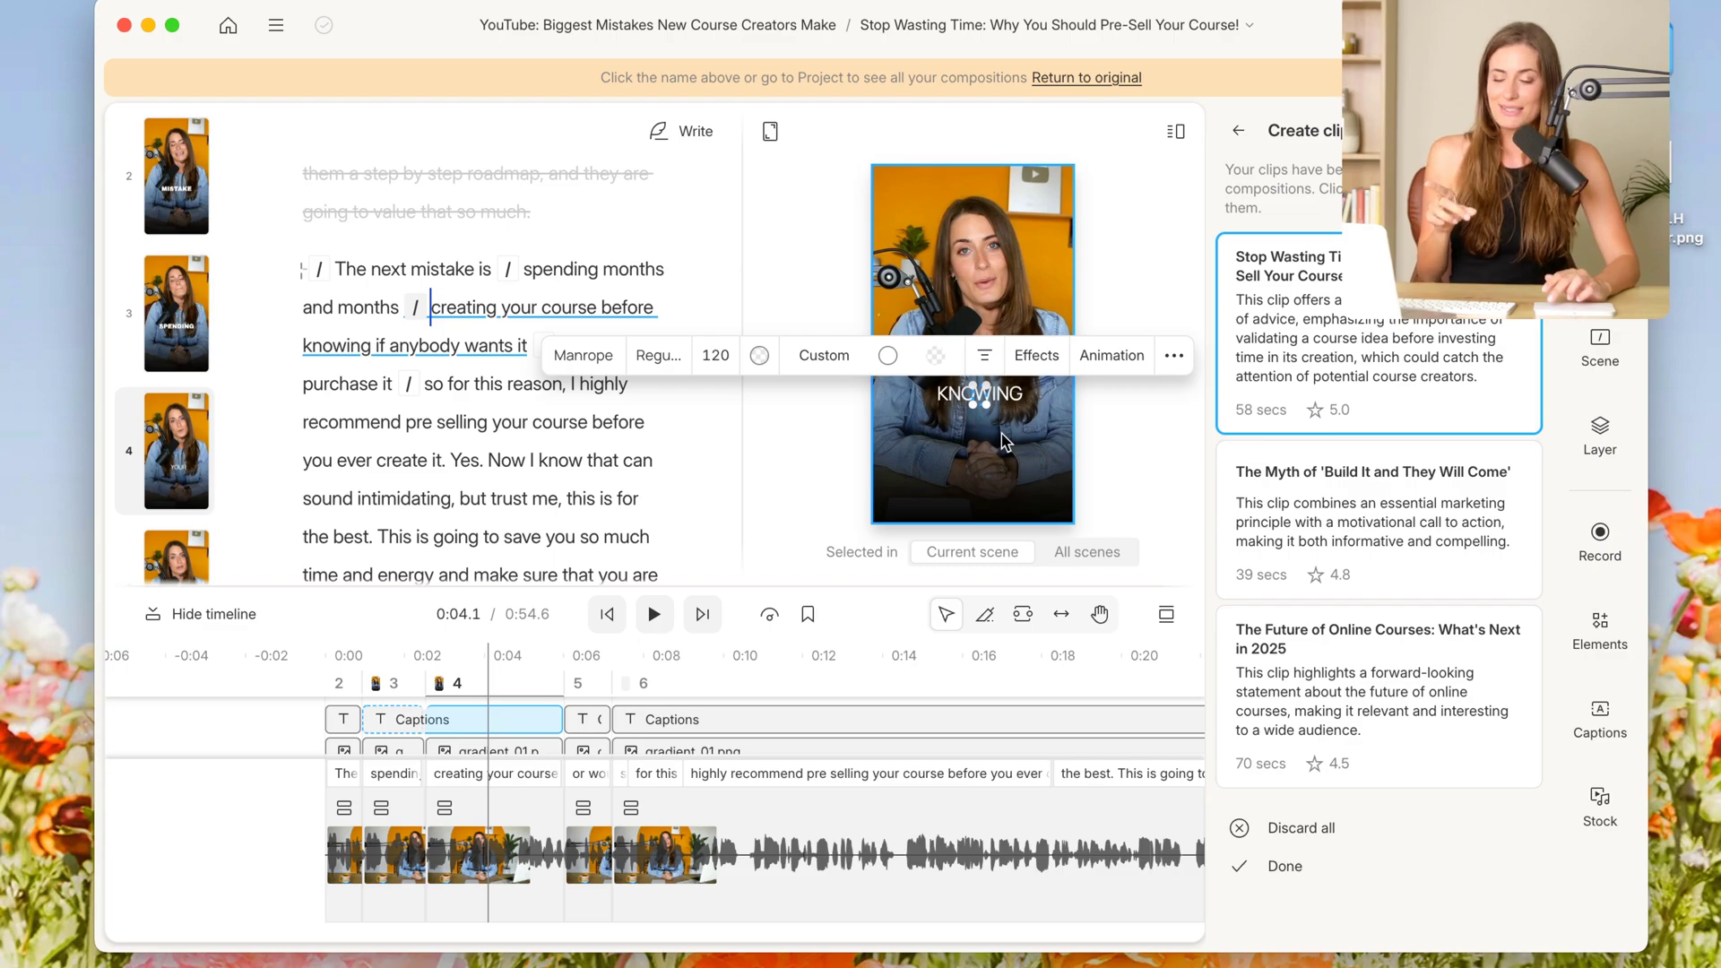
Search Stock for 'typing on a laptop' and import a keyboard-typing video into scene 4
{"action": "mouse_move", "coordinate": [1422, 704]}
{"action": "left_click", "coordinate": [1619, 780]}
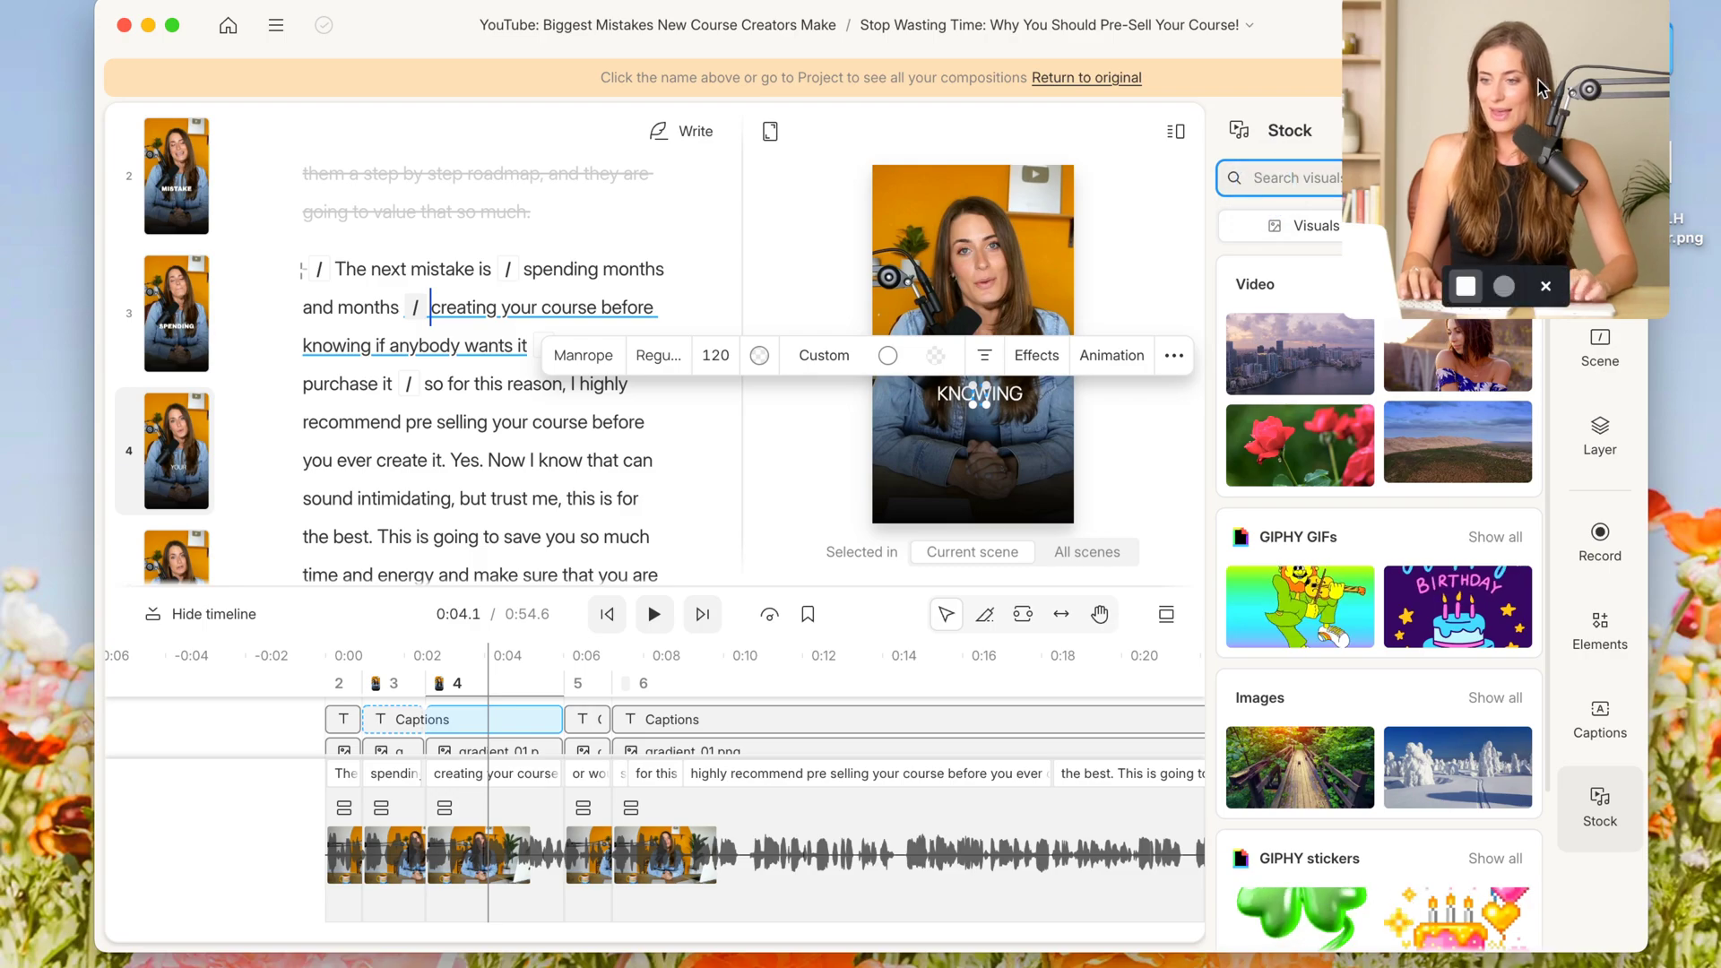
{"action": "left_click_drag", "start_coordinate": [1539, 100], "coordinate": [1557, 392]}
{"action": "left_click", "coordinate": [1275, 178]}
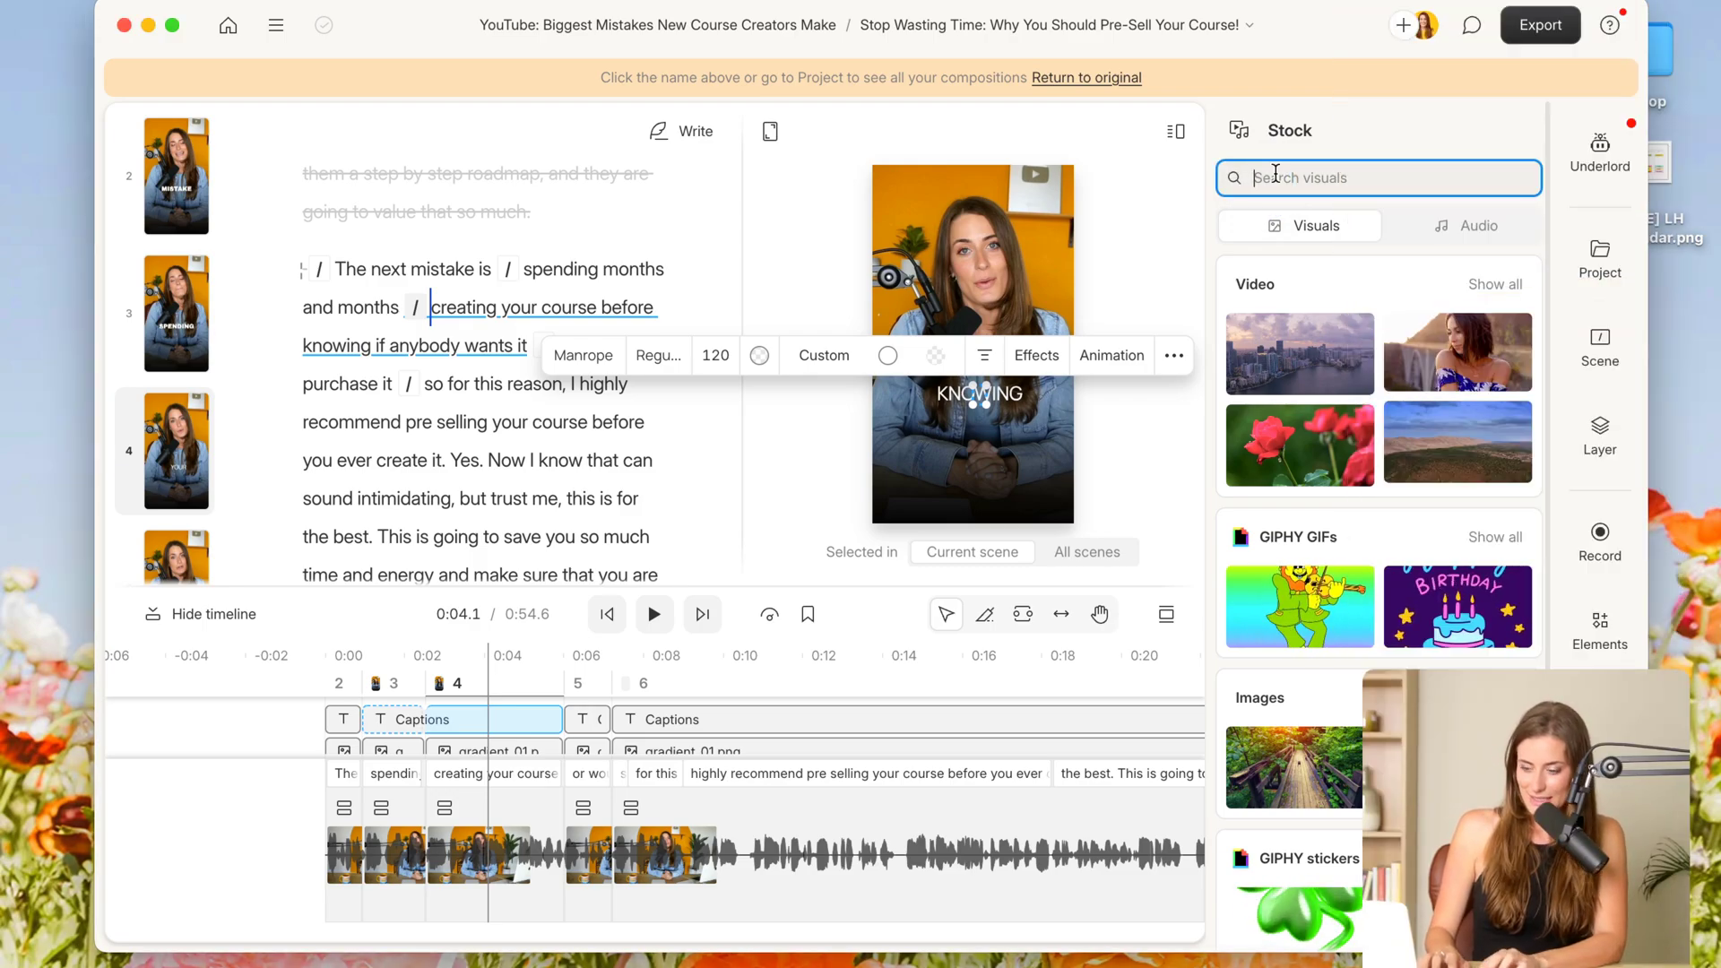
{"action": "type", "text": "typing on a laptop"}
{"action": "key", "text": "Return"}
{"action": "left_click", "coordinate": [1373, 521]}
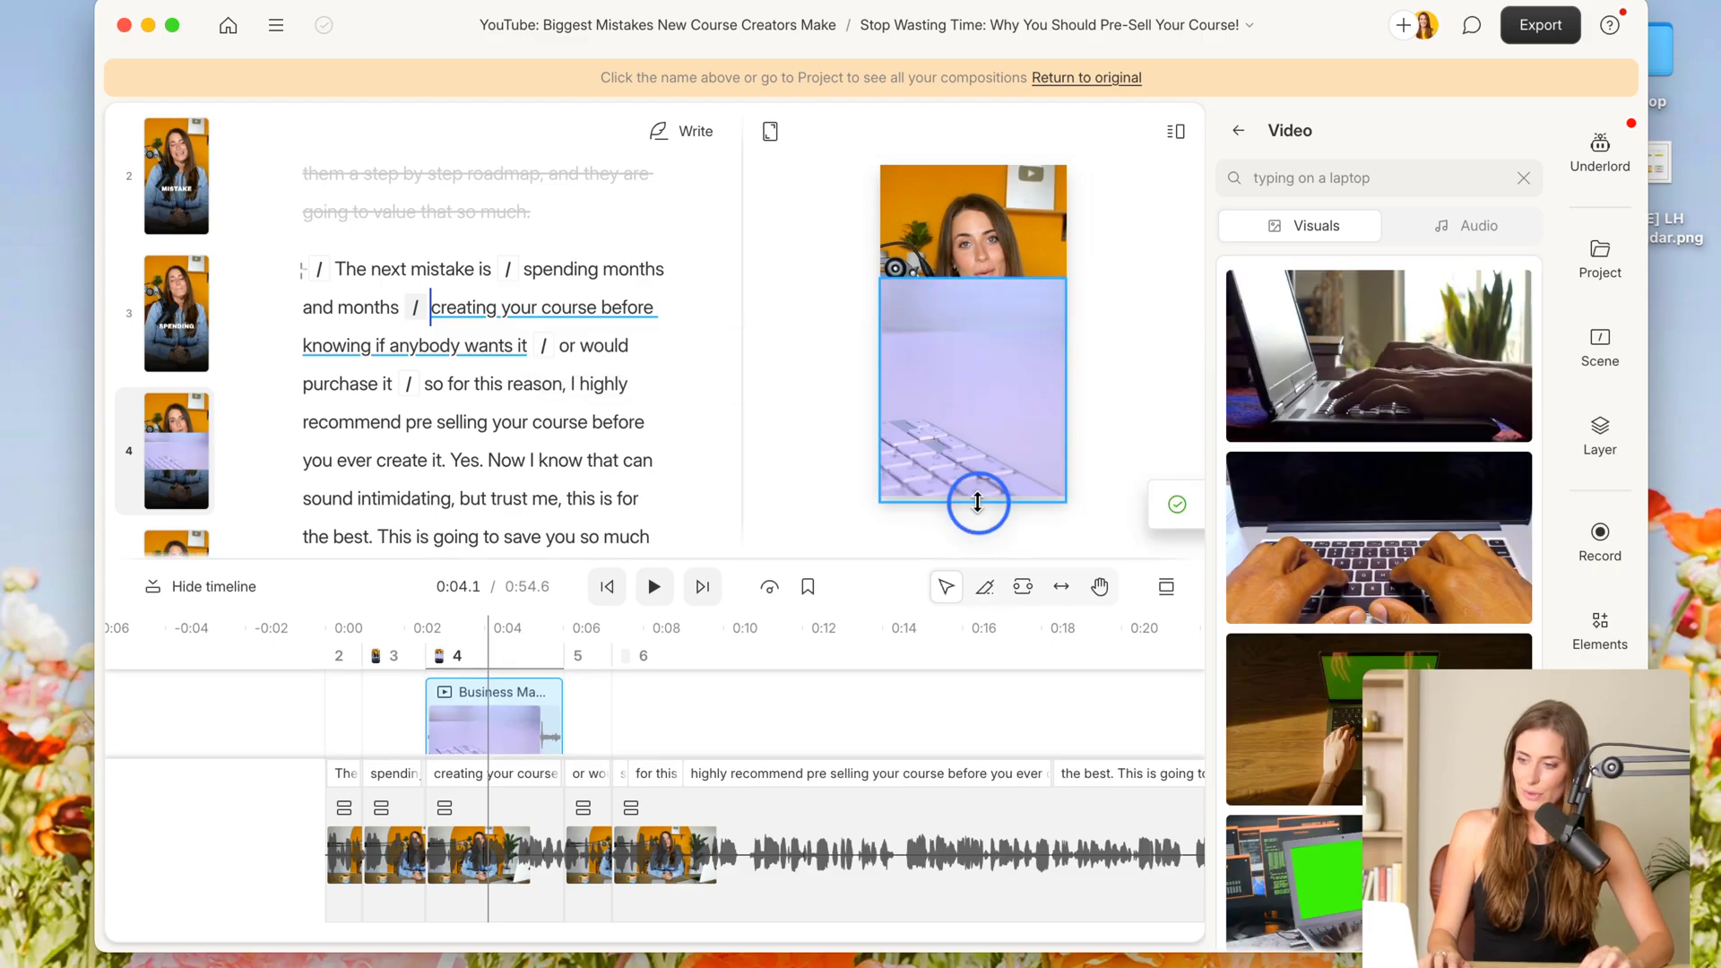
Stretch the keyboard clip to fill the frame and play scene 4 back to review it
{"action": "left_click_drag", "start_coordinate": [952, 278], "coordinate": [949, 164]}
{"action": "left_click", "coordinate": [419, 659]}
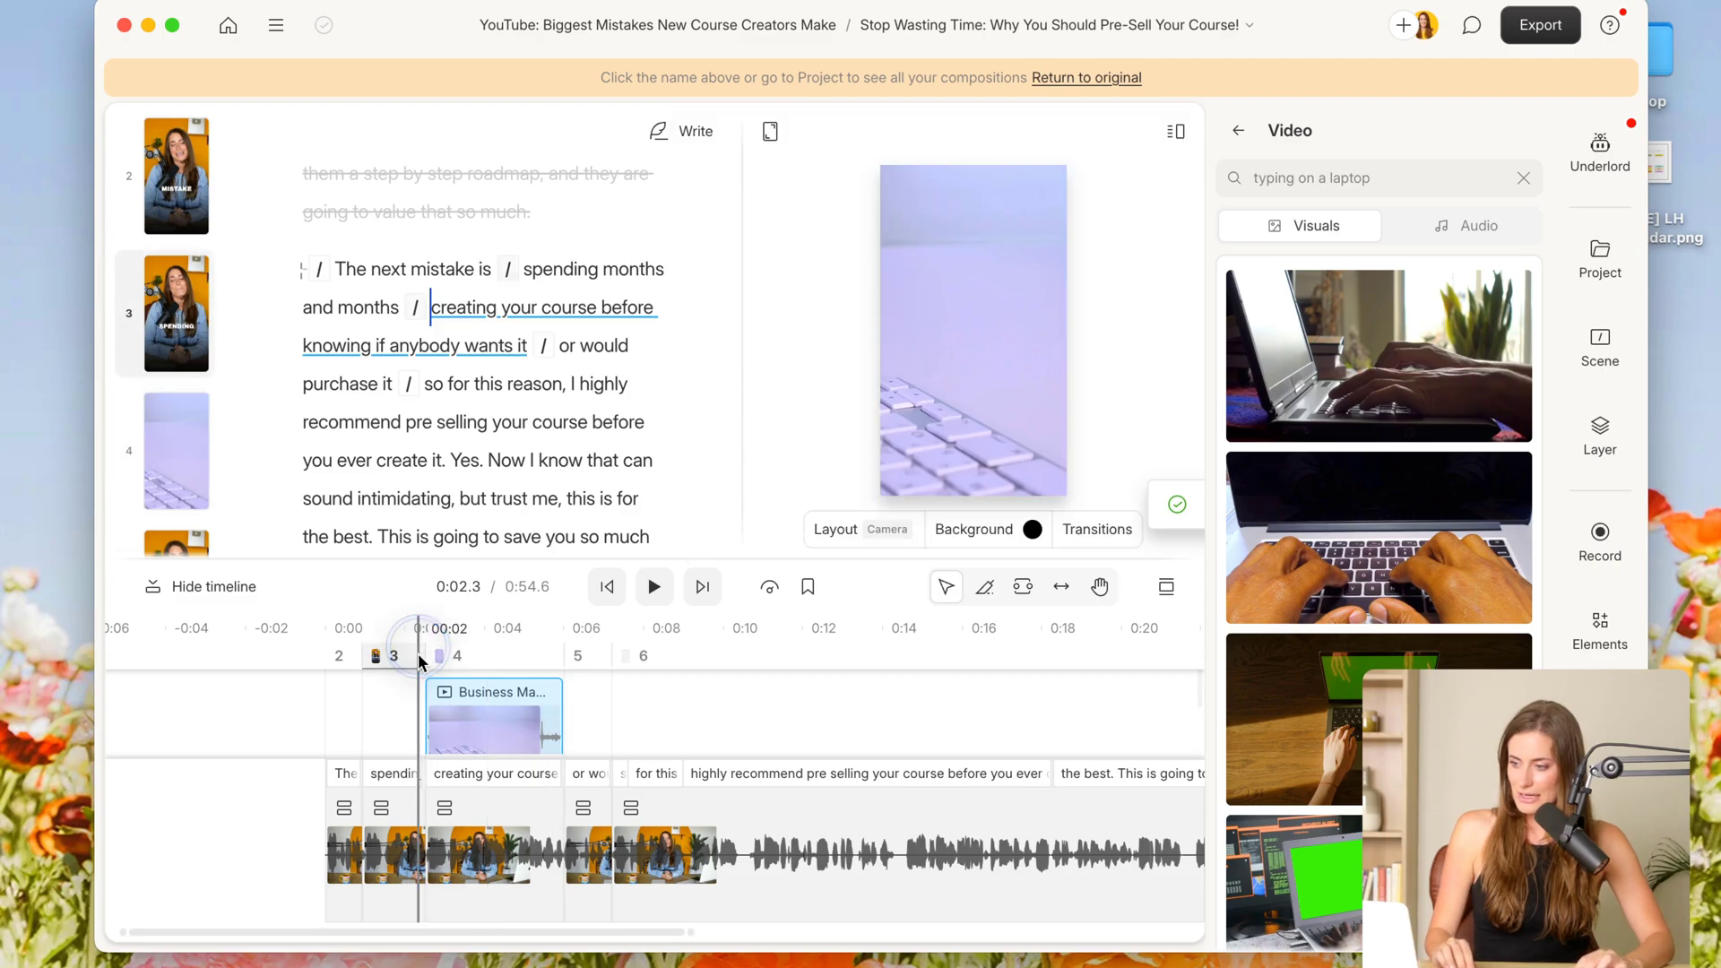
{"action": "left_click", "coordinate": [487, 660]}
{"action": "key", "text": "space"}
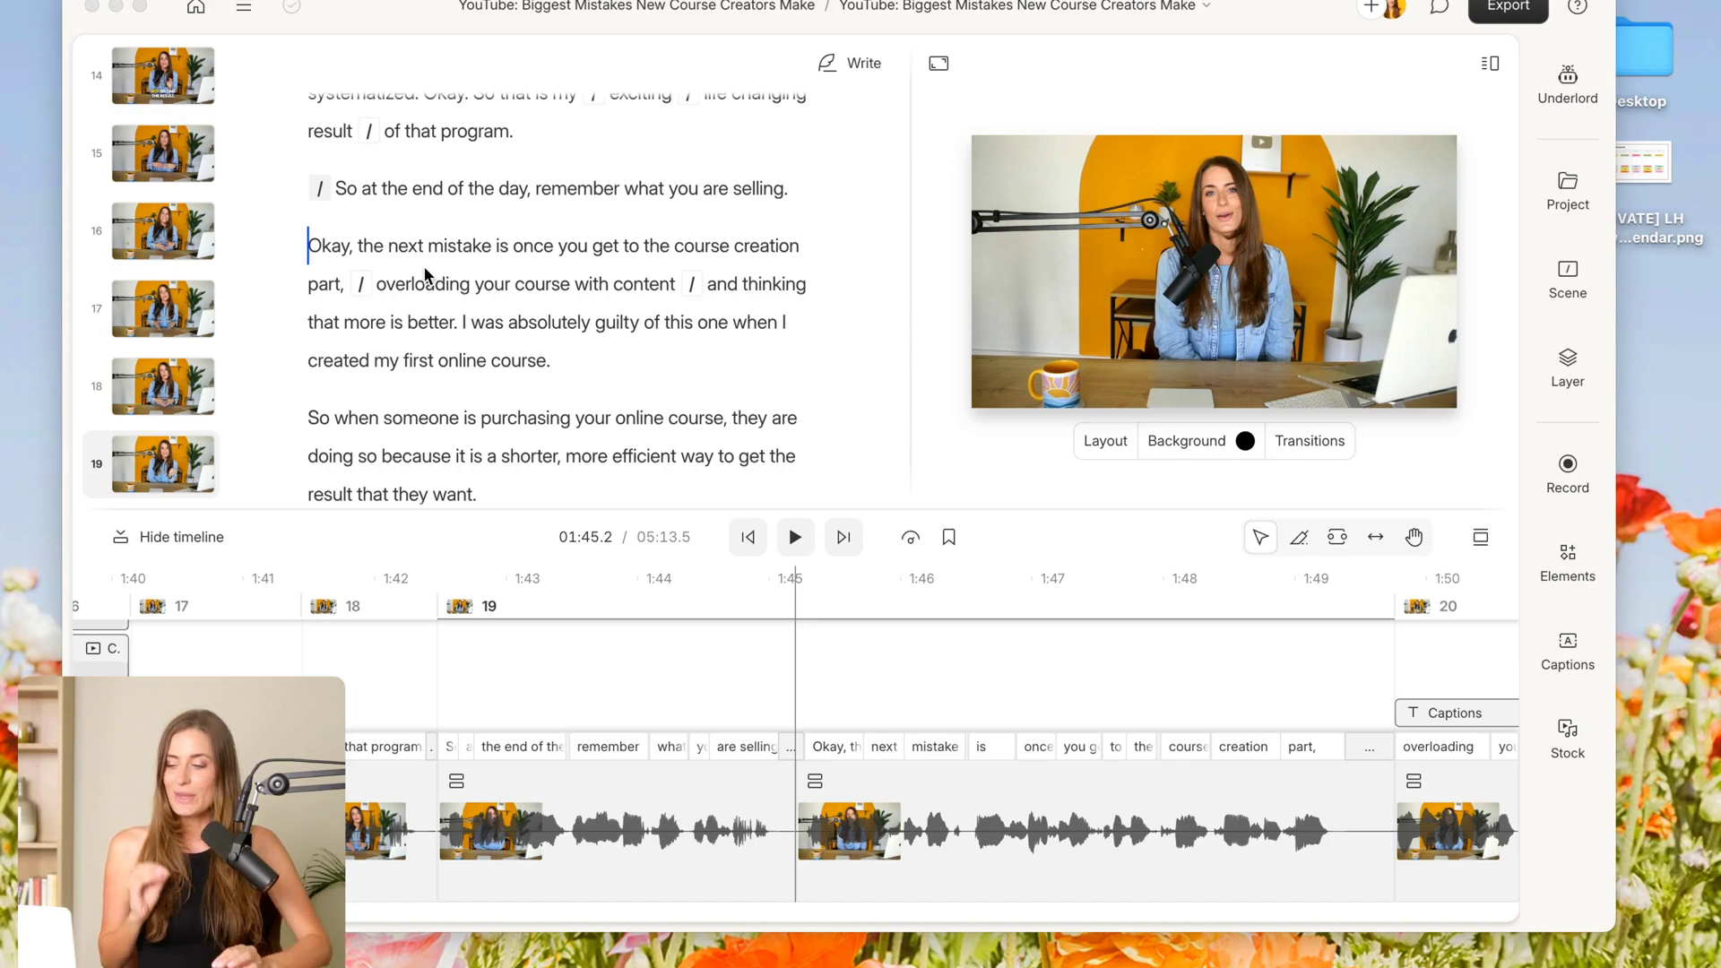
In the 5:13 course video, select the transcript from 'Okay, the next mistake…' through '…value that so much.'
{"action": "left_click", "coordinate": [314, 249]}
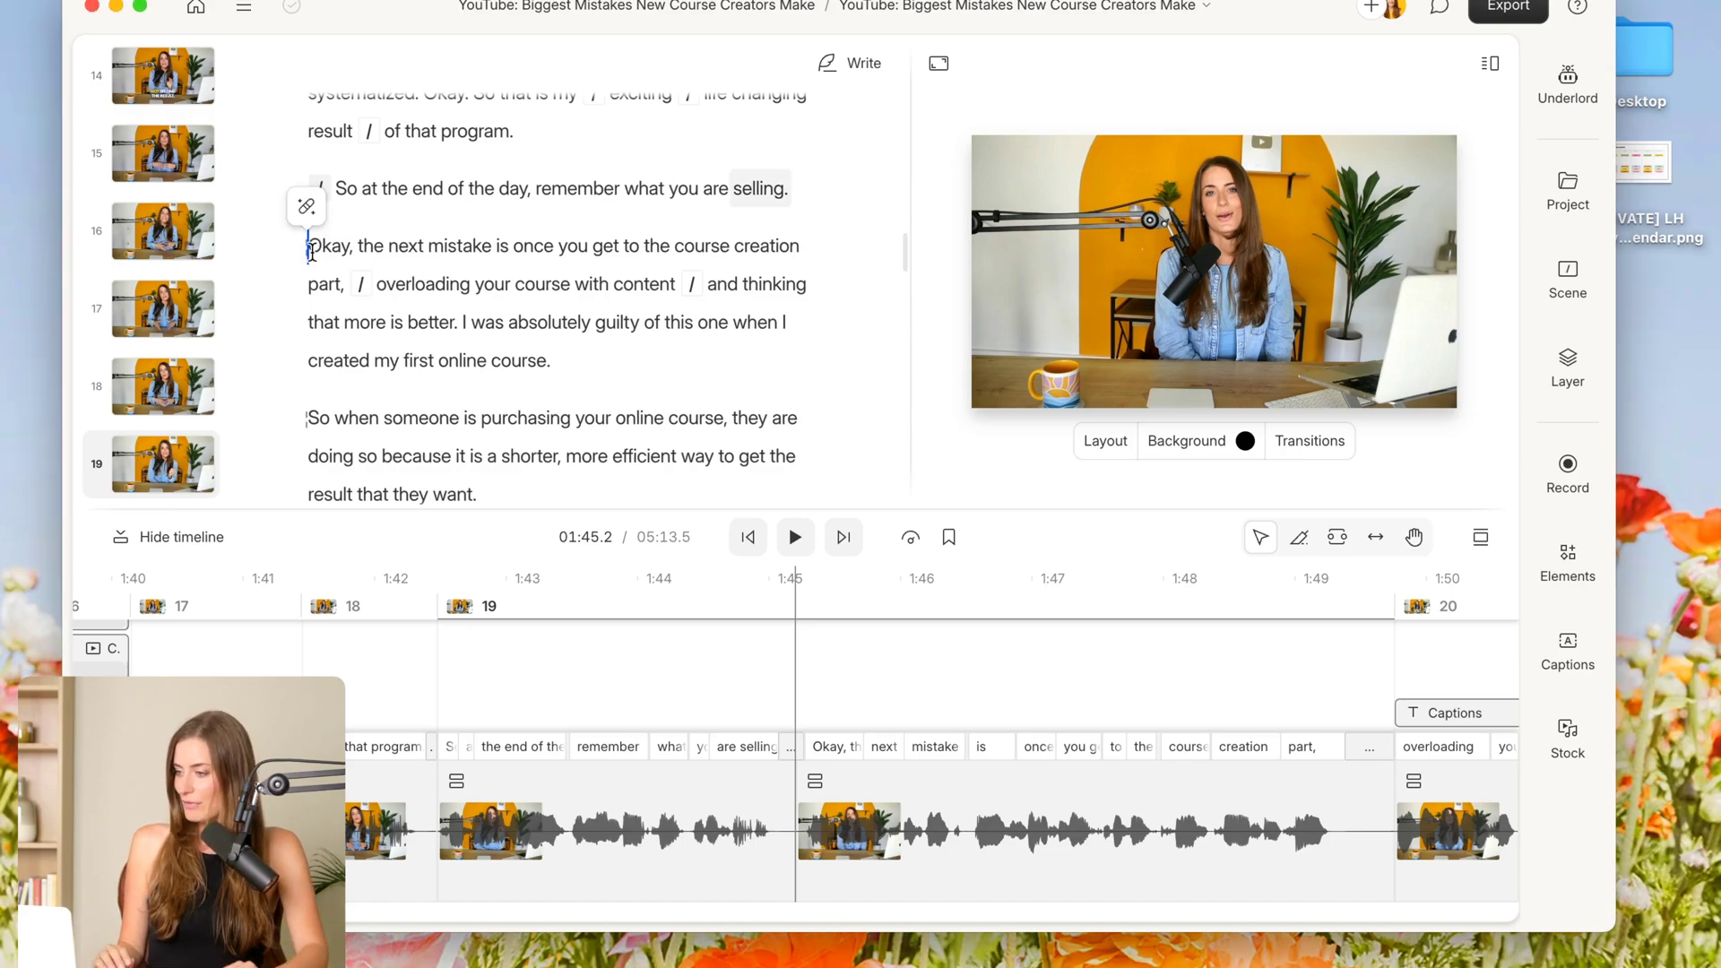
{"action": "left_click_drag", "start_coordinate": [311, 249], "coordinate": [471, 265]}
{"action": "scroll", "coordinate": [607, 261], "scroll_direction": "up", "scroll_amount": 3}
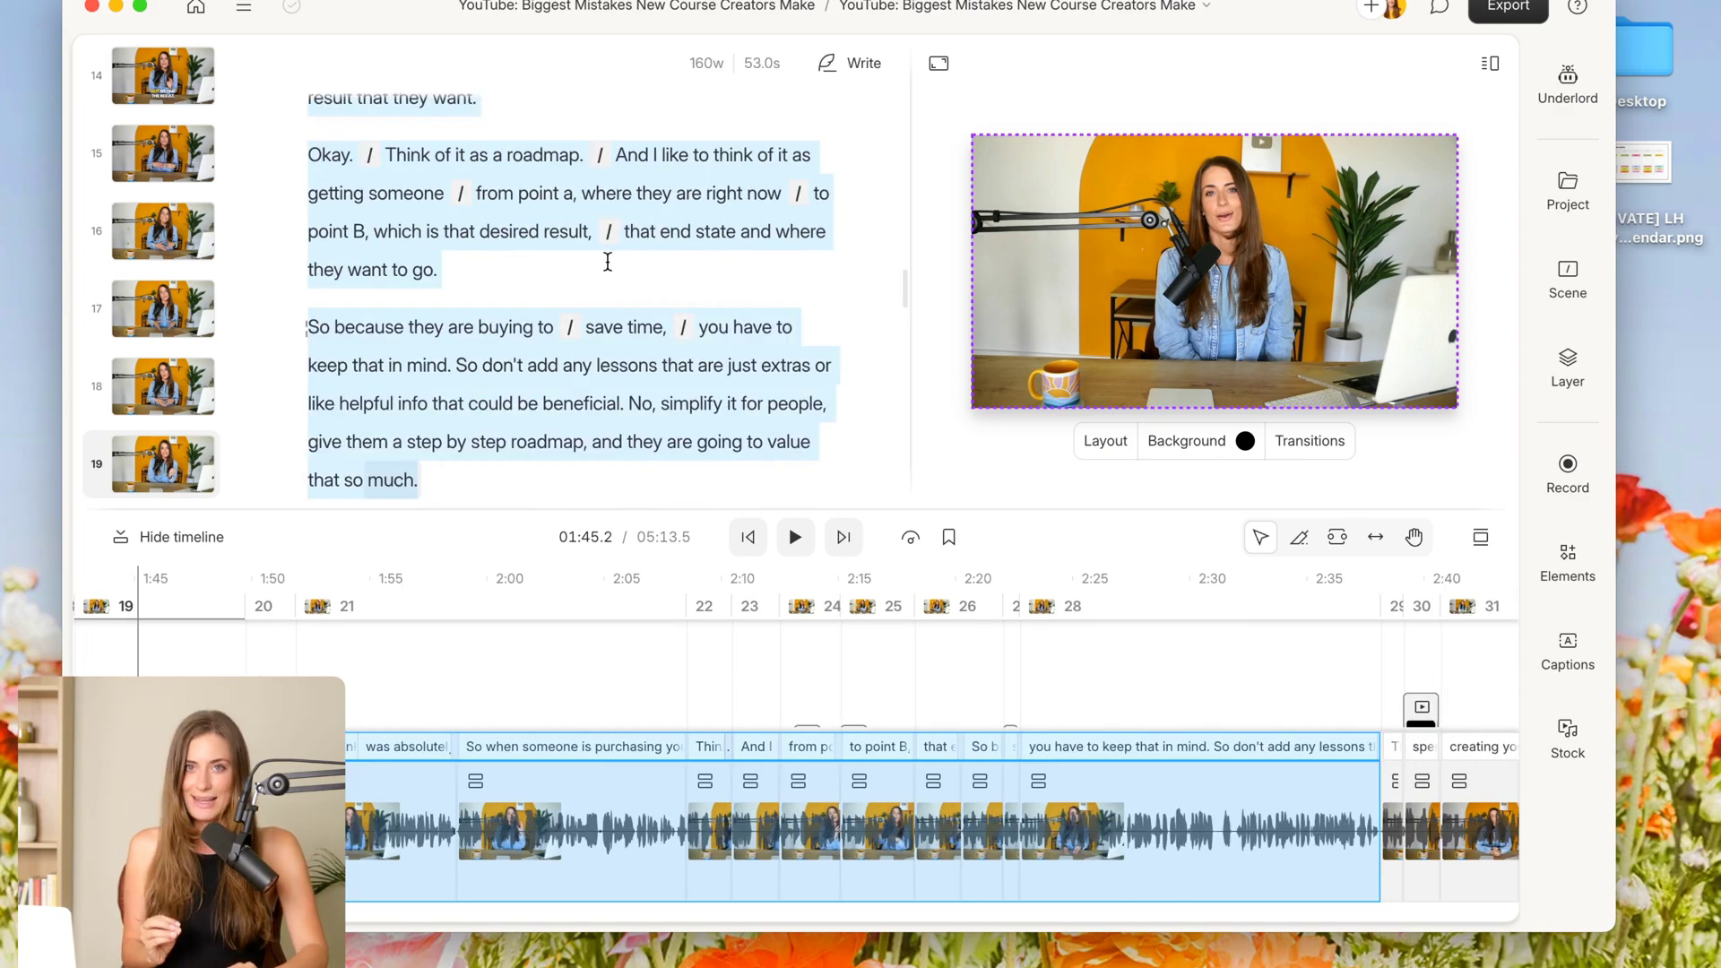
{"action": "scroll", "coordinate": [608, 261], "scroll_direction": "up", "scroll_amount": 3}
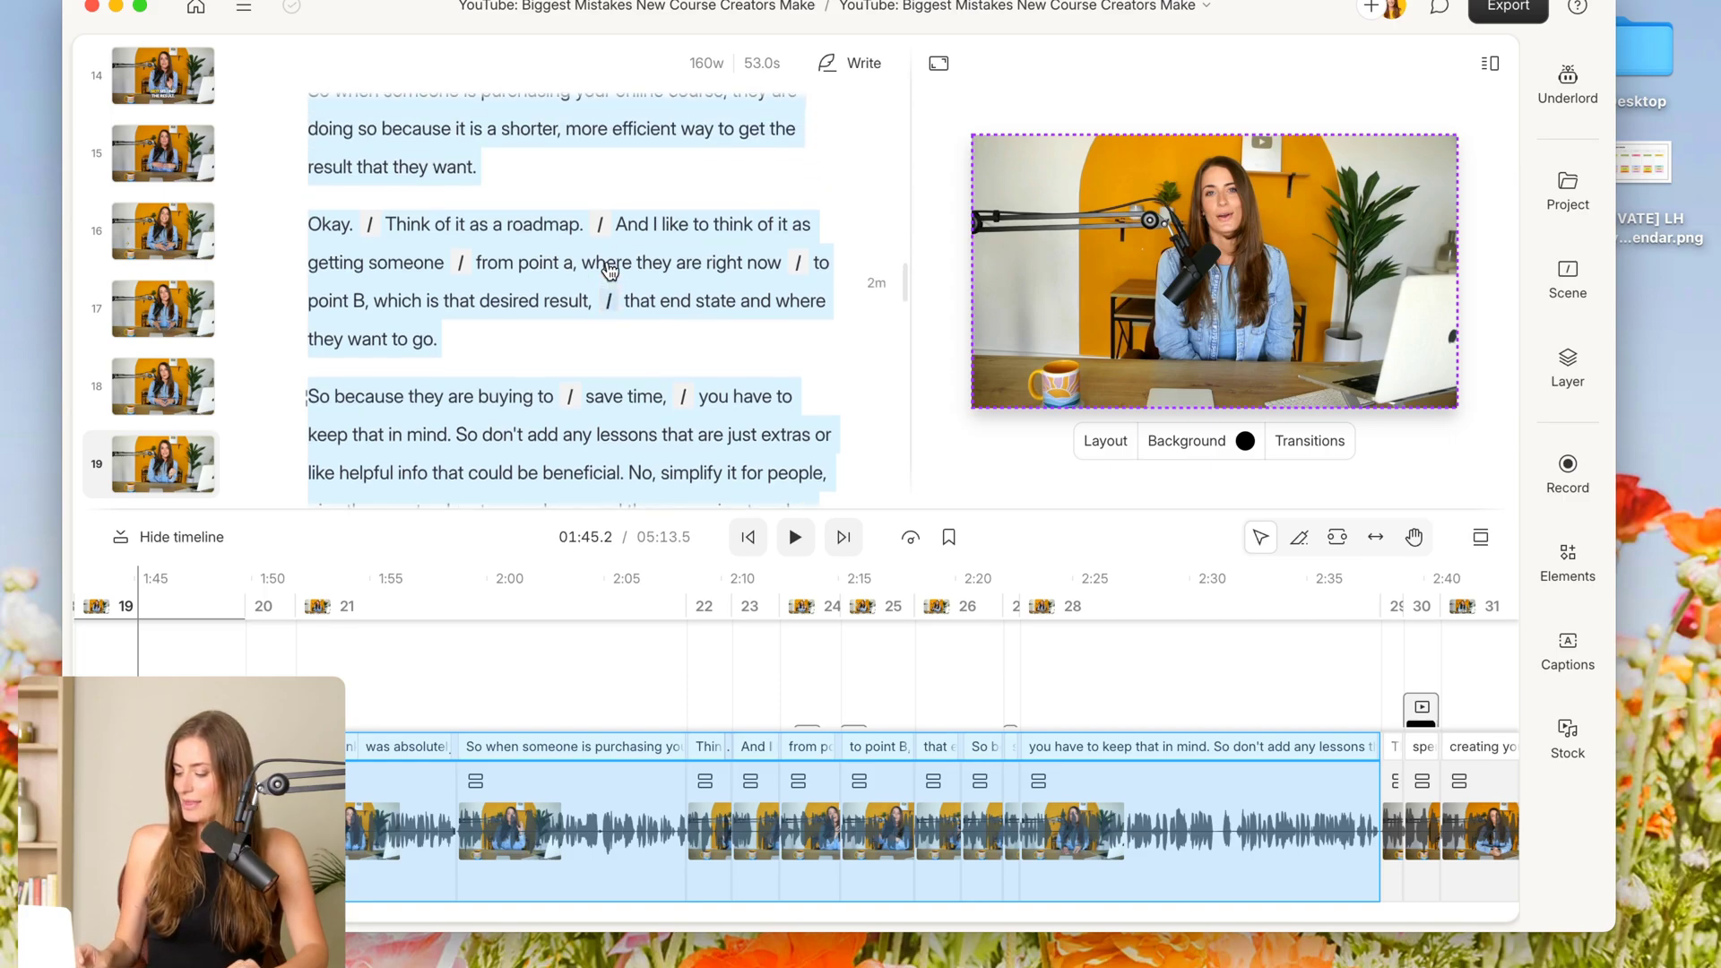
{"action": "scroll", "coordinate": [608, 261], "scroll_direction": "up", "scroll_amount": 2}
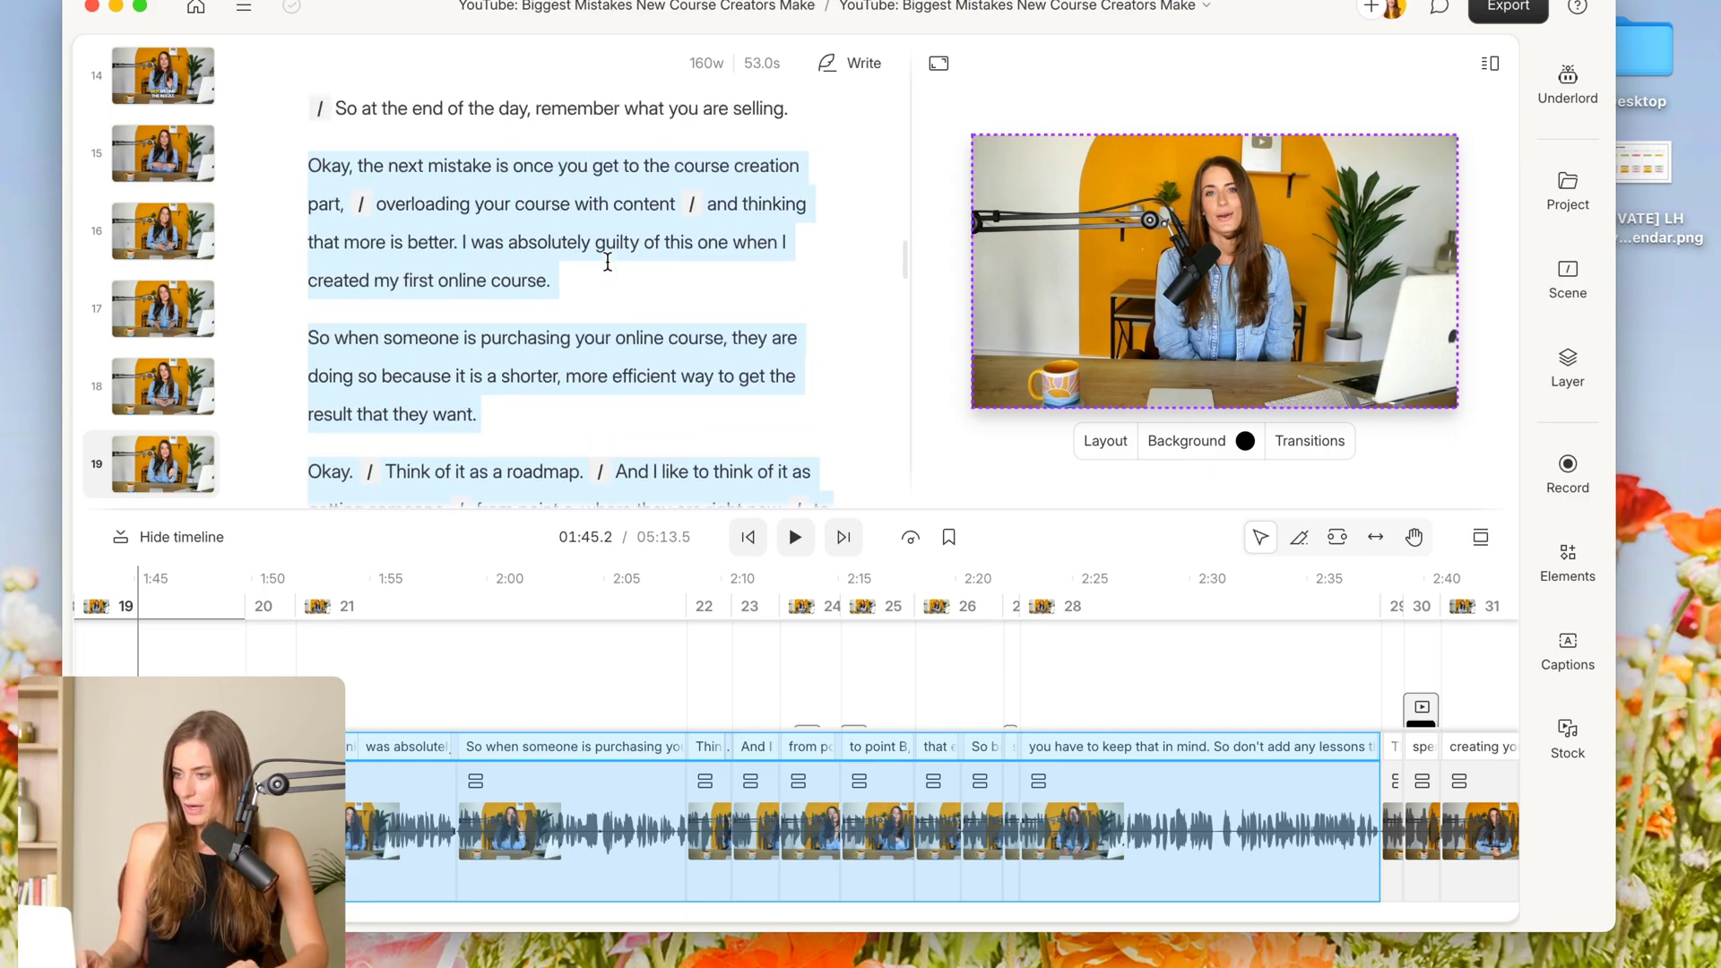
Create a new project titled 'IG Insert: Big Mistake #1' with a Portrait 9:16 aspect ratio
{"action": "key", "text": "super+n"}
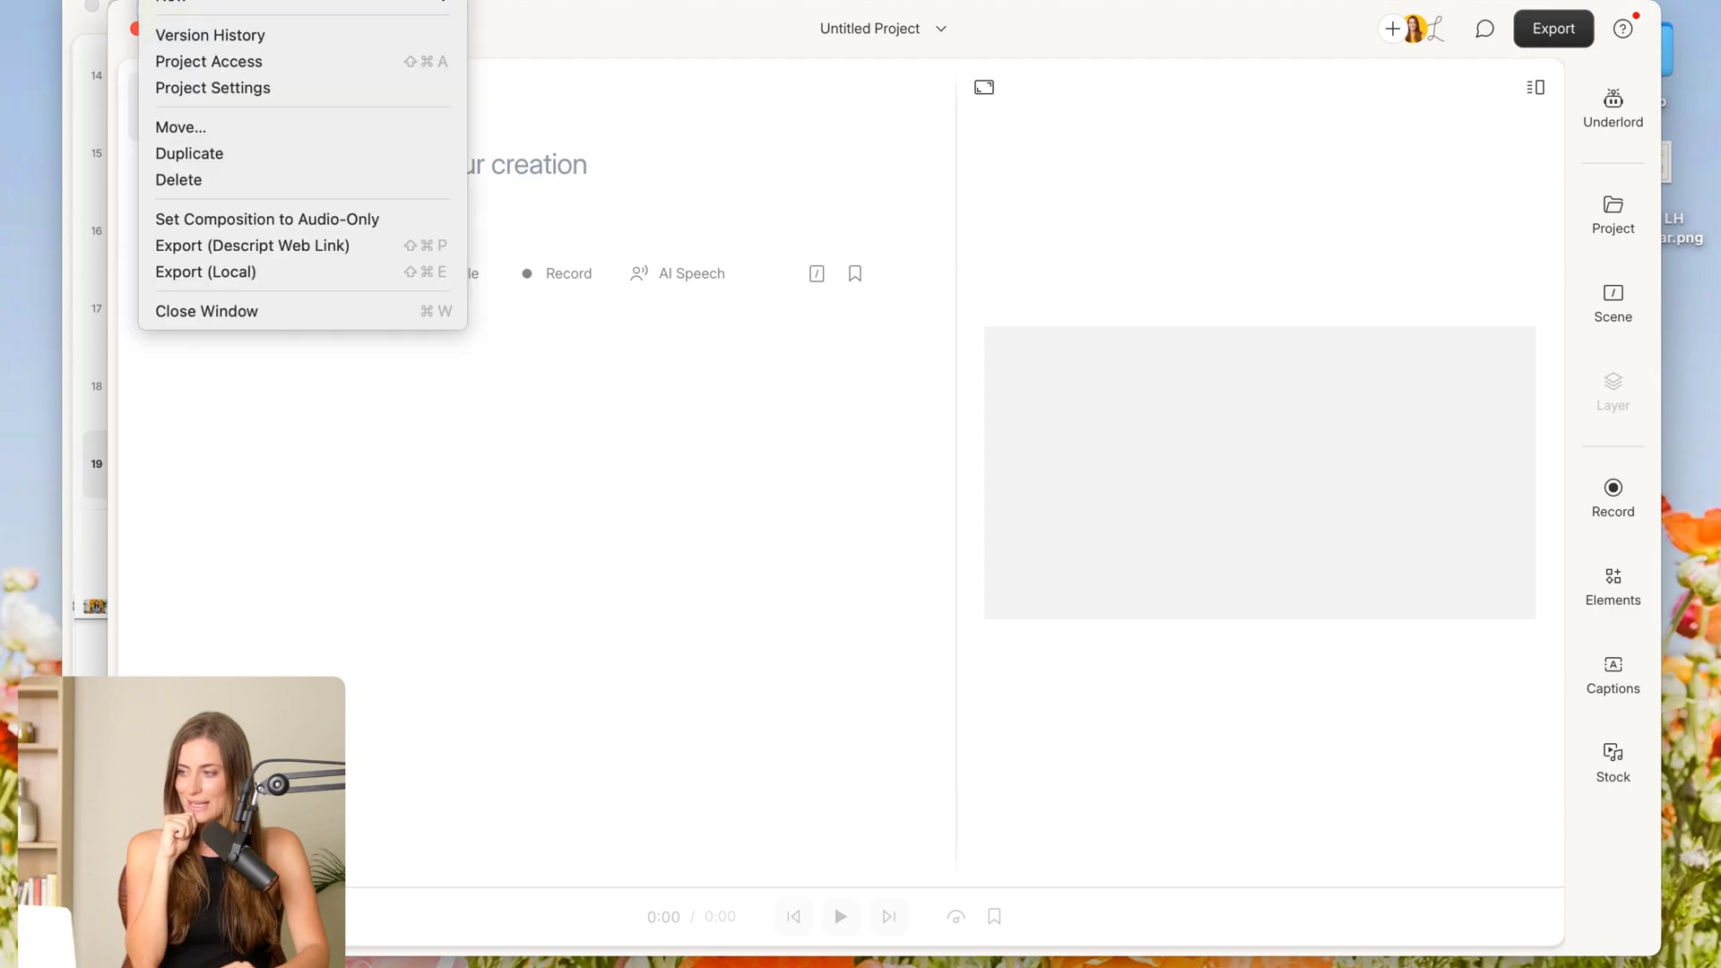
{"action": "mouse_move", "coordinate": [439, 3]}
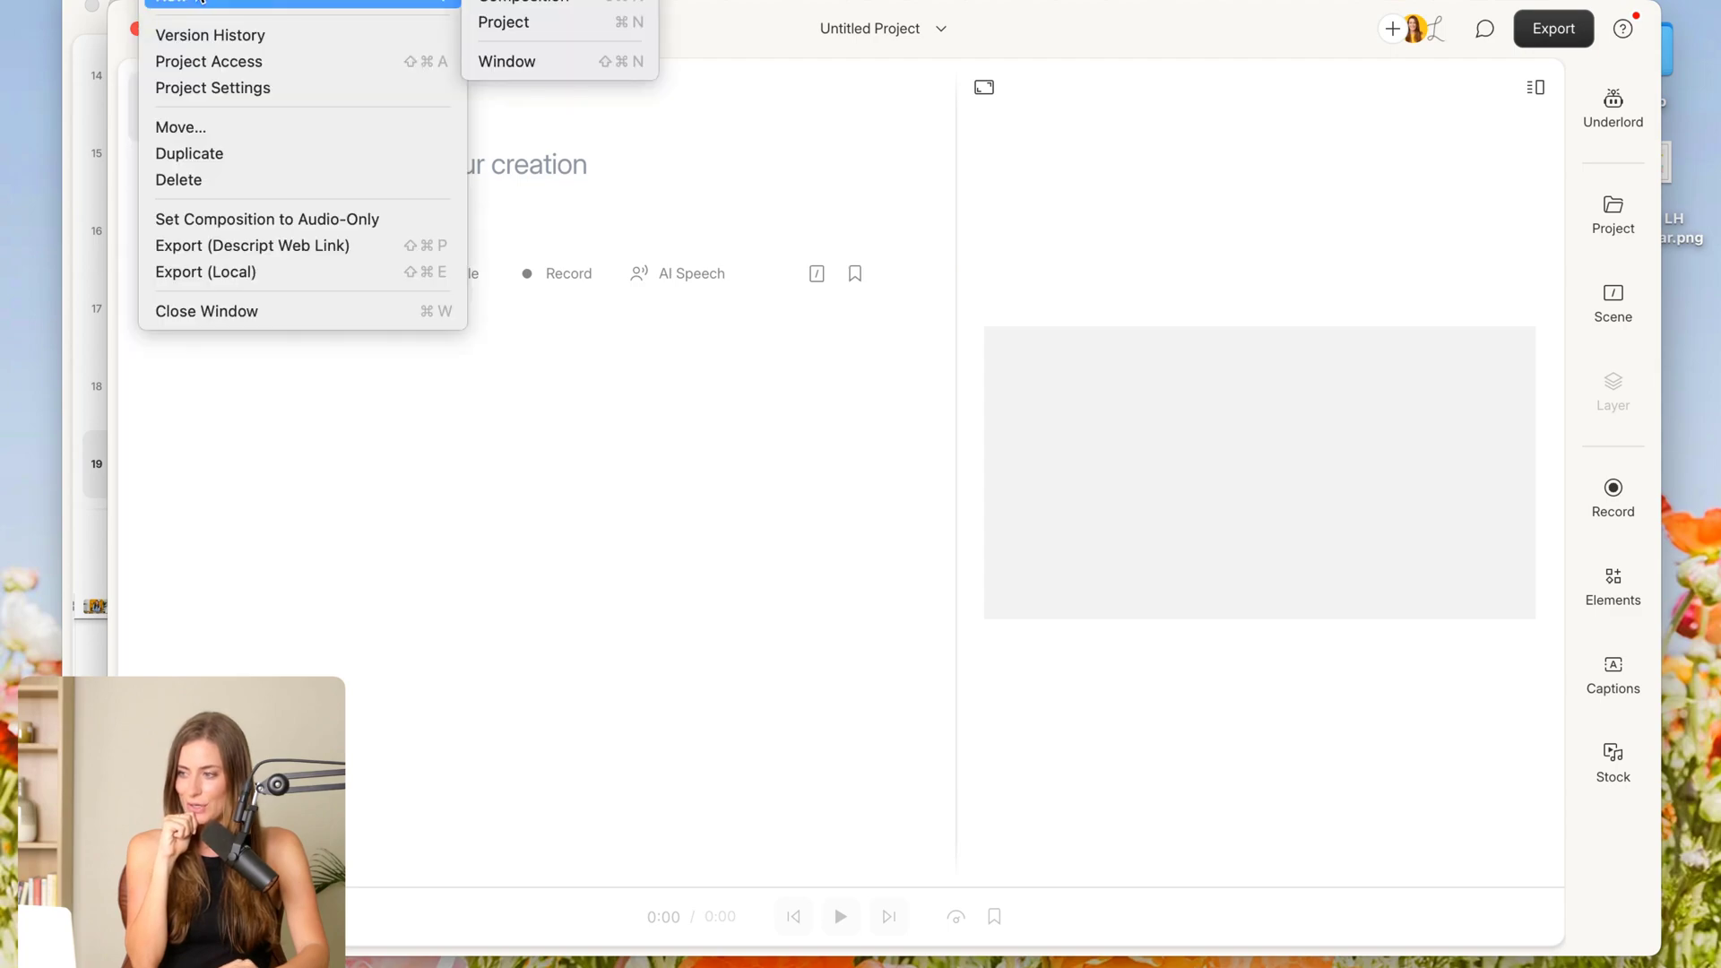
{"action": "left_click", "coordinate": [606, 30]}
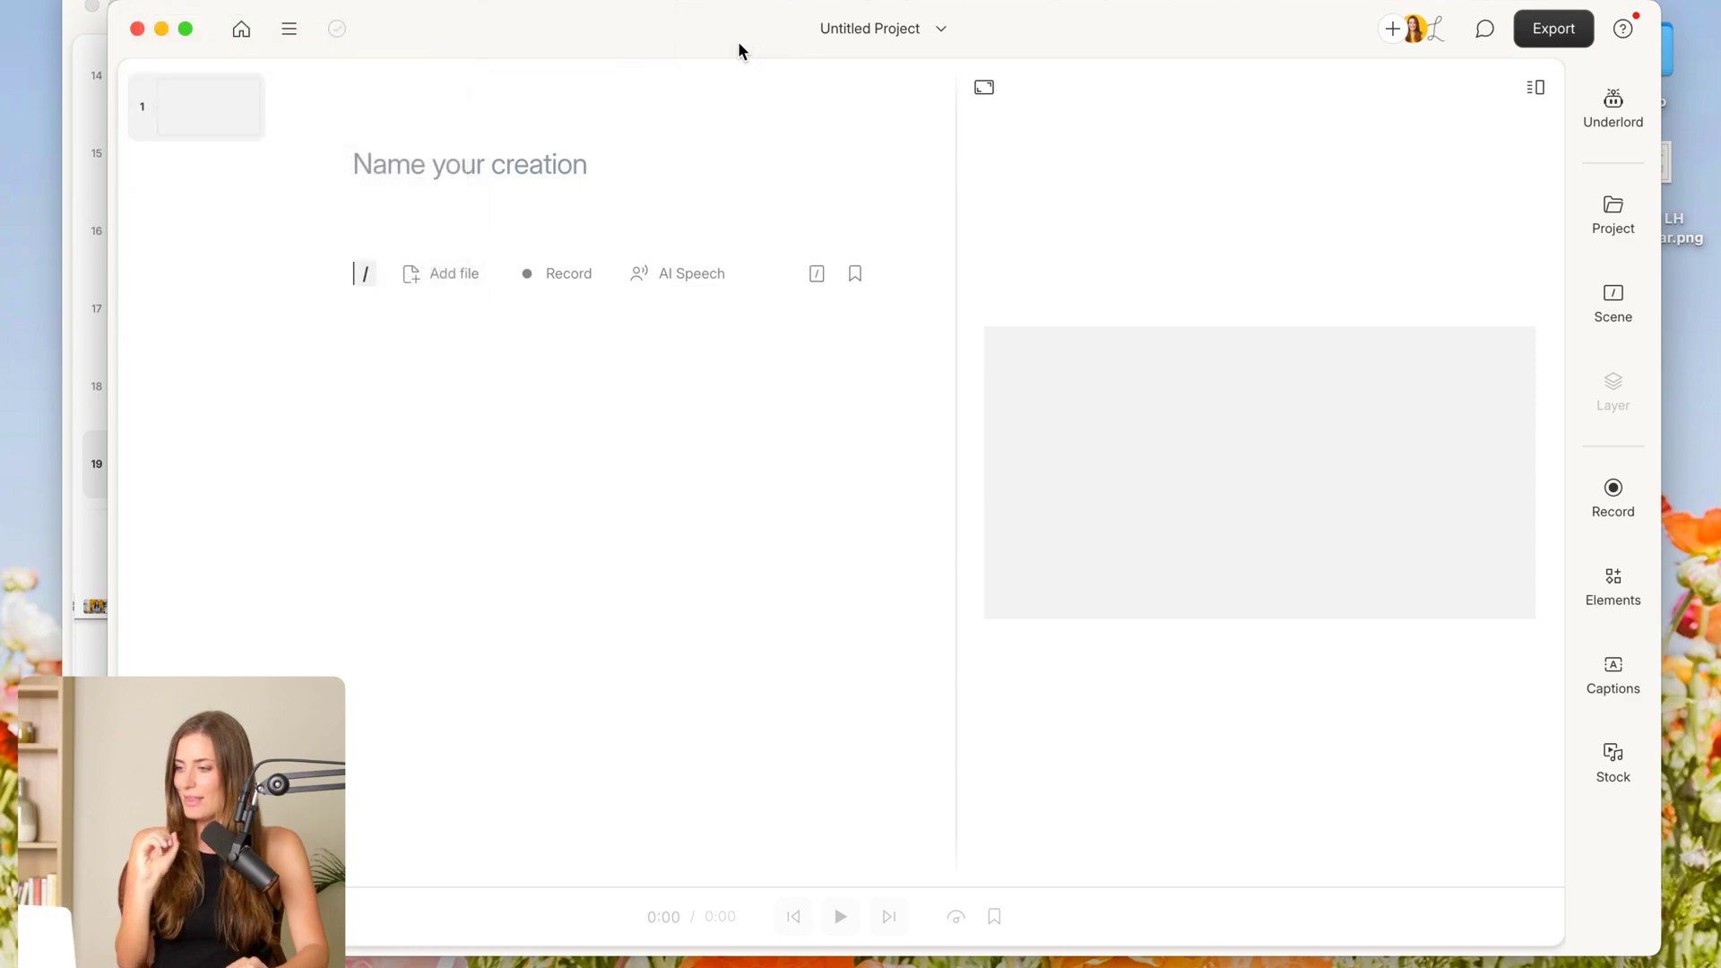
{"action": "left_click", "coordinate": [459, 163]}
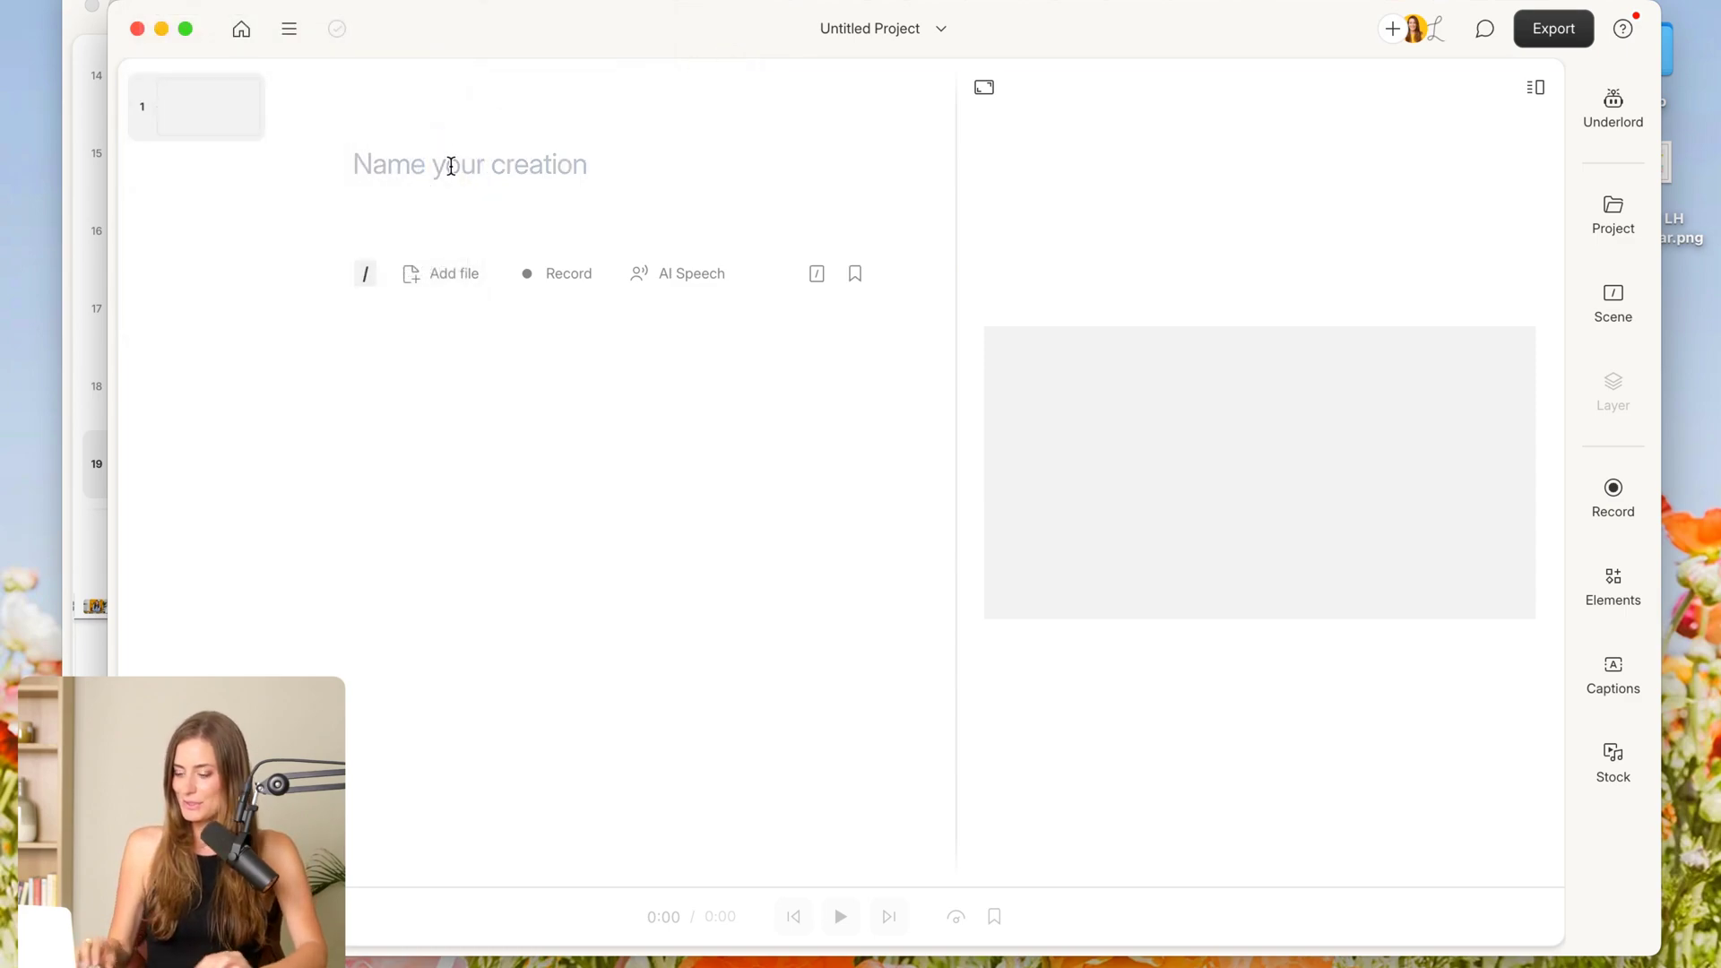
{"action": "type", "text": "IG Insert: Big Mistake #1"}
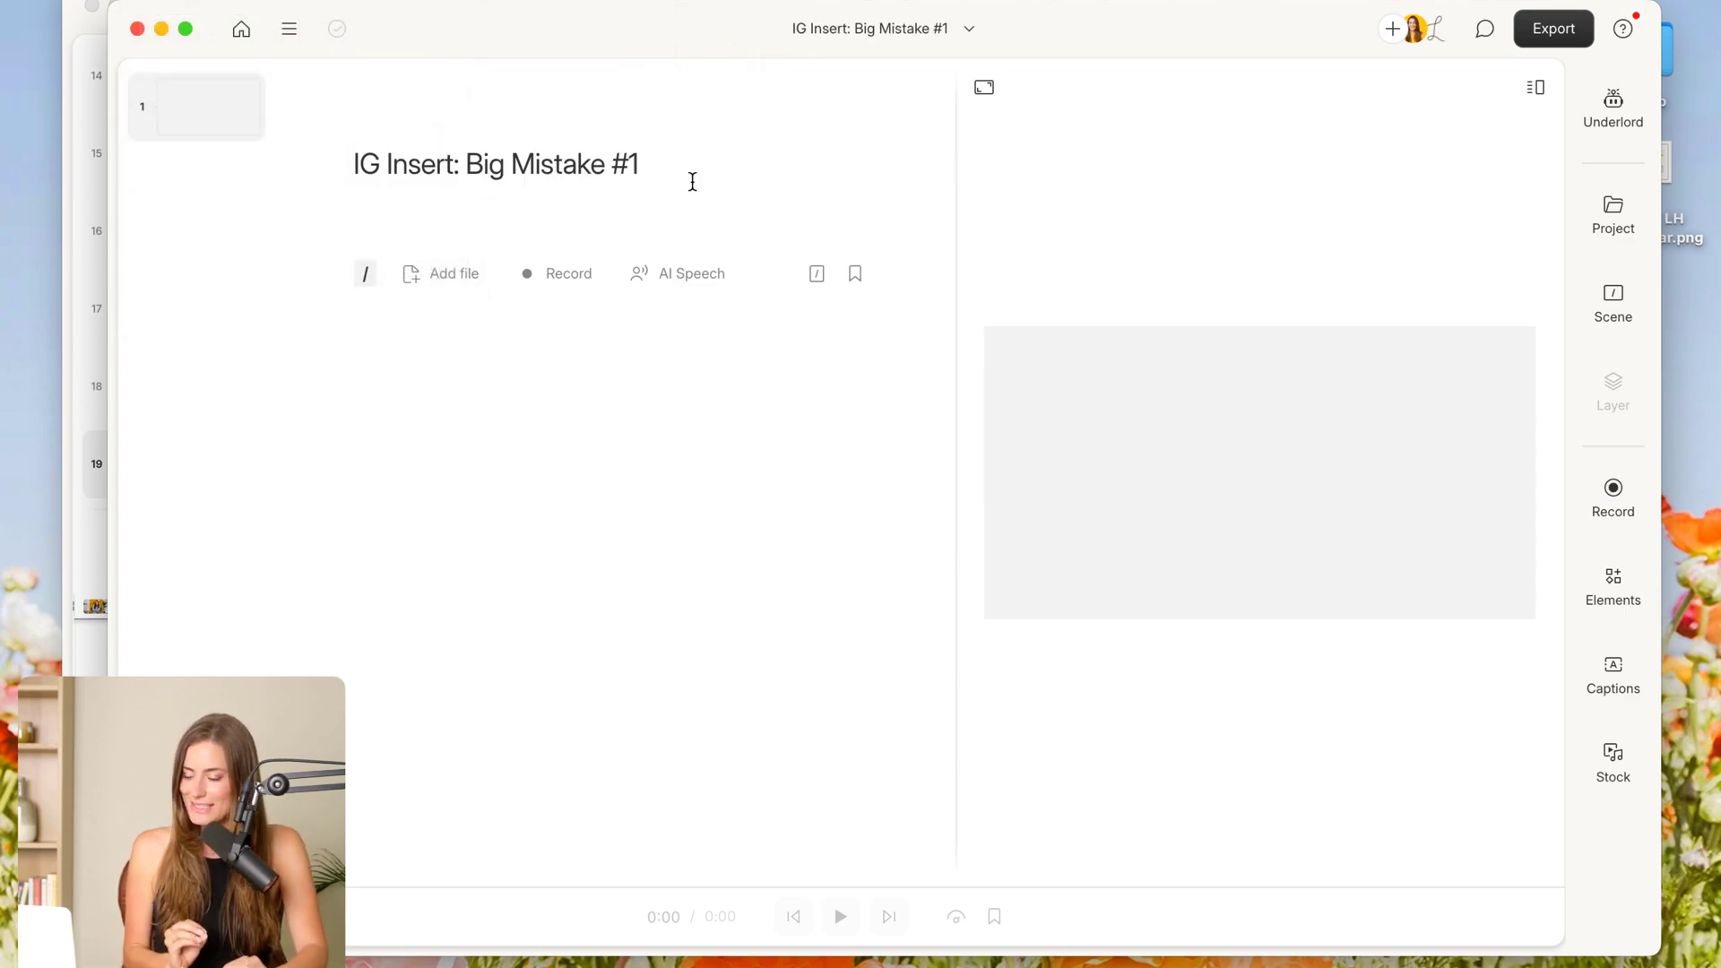
{"action": "left_click", "coordinate": [983, 103]}
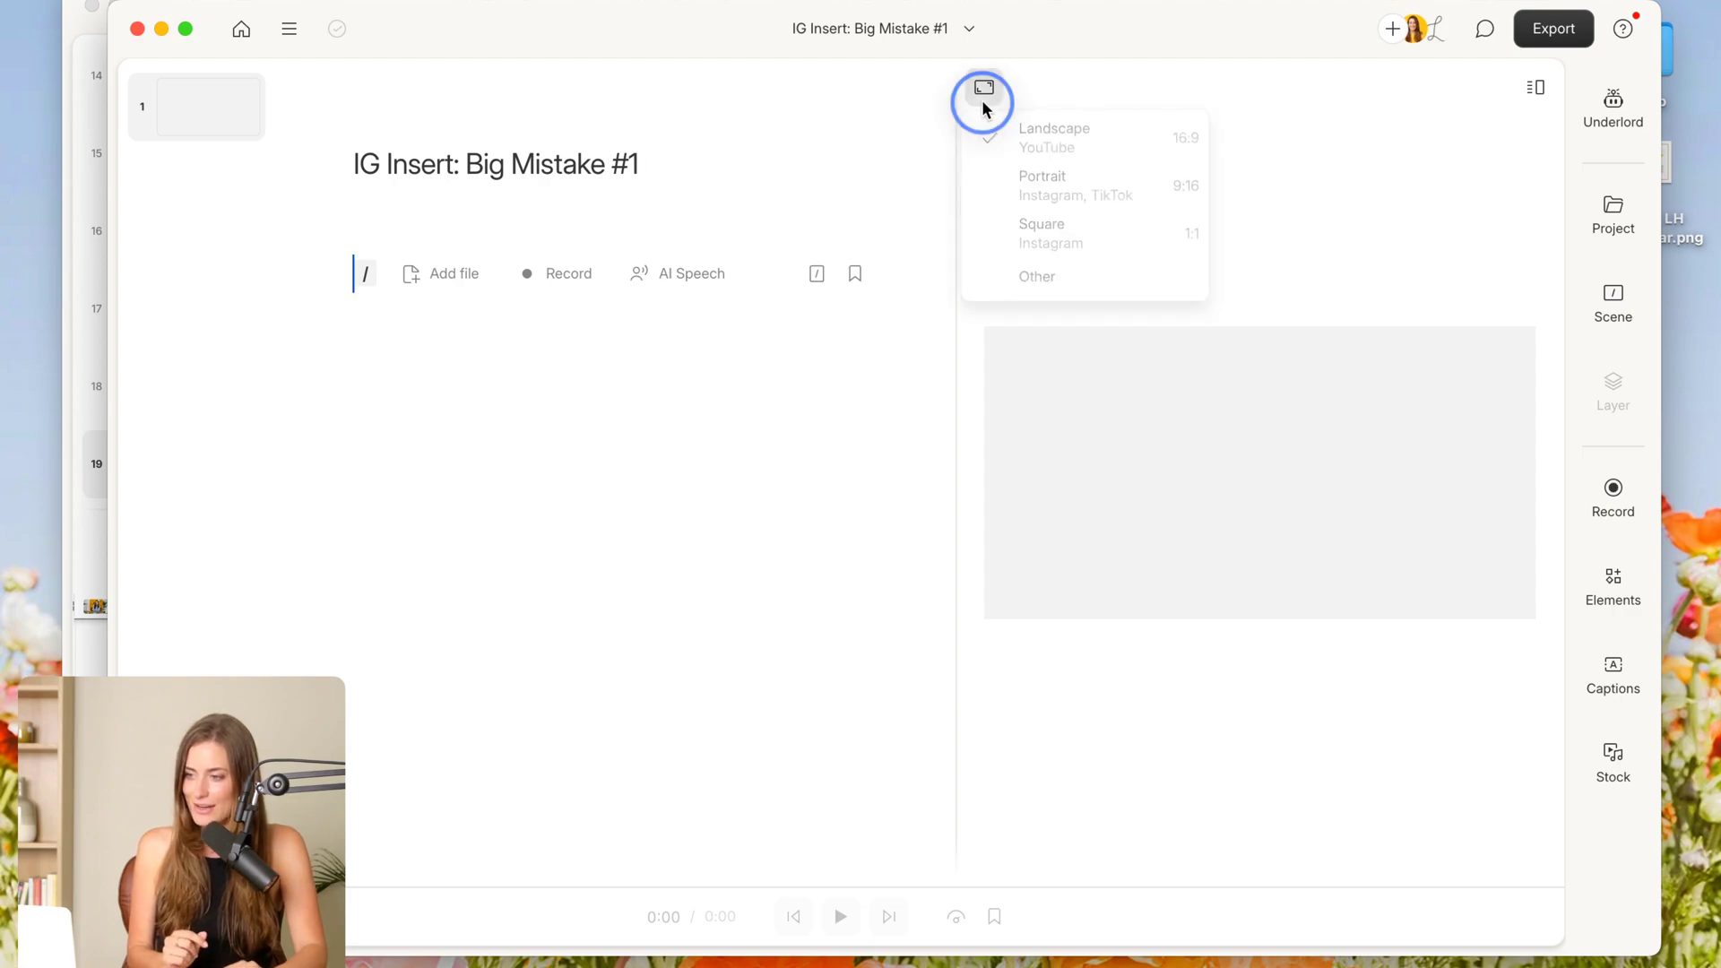
{"action": "left_click", "coordinate": [1024, 195]}
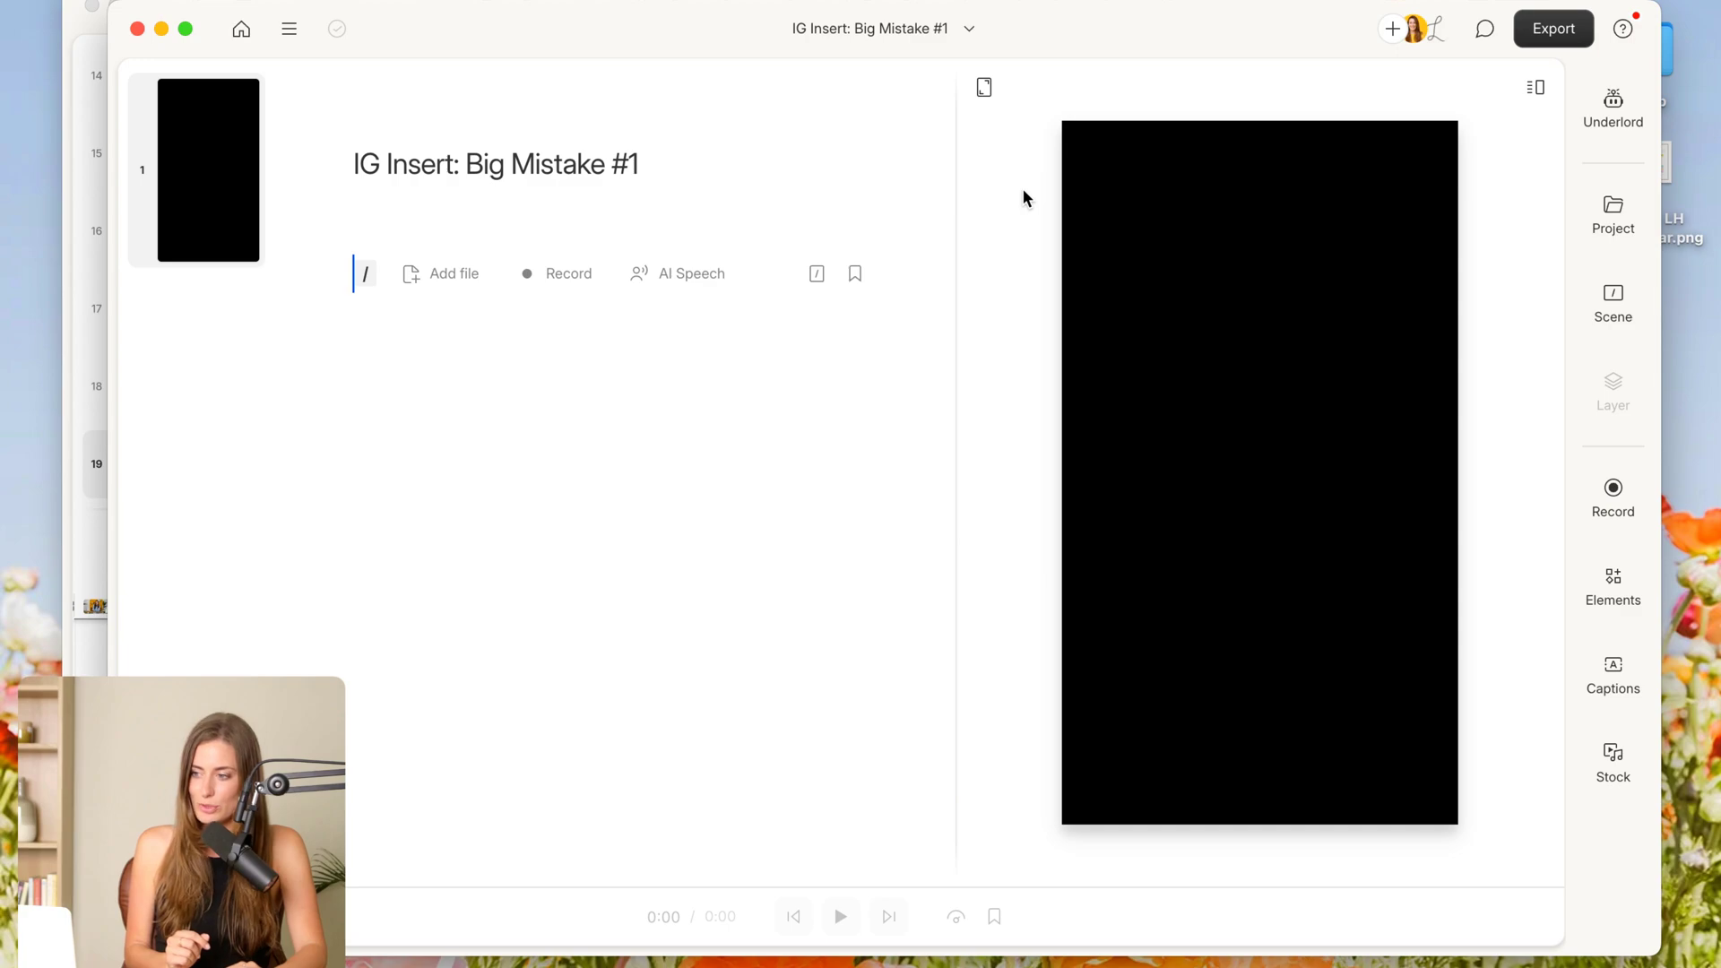
Paste the webcam passage at the script start and scale its video to fill the 9:16 frame
{"action": "left_click", "coordinate": [366, 274]}
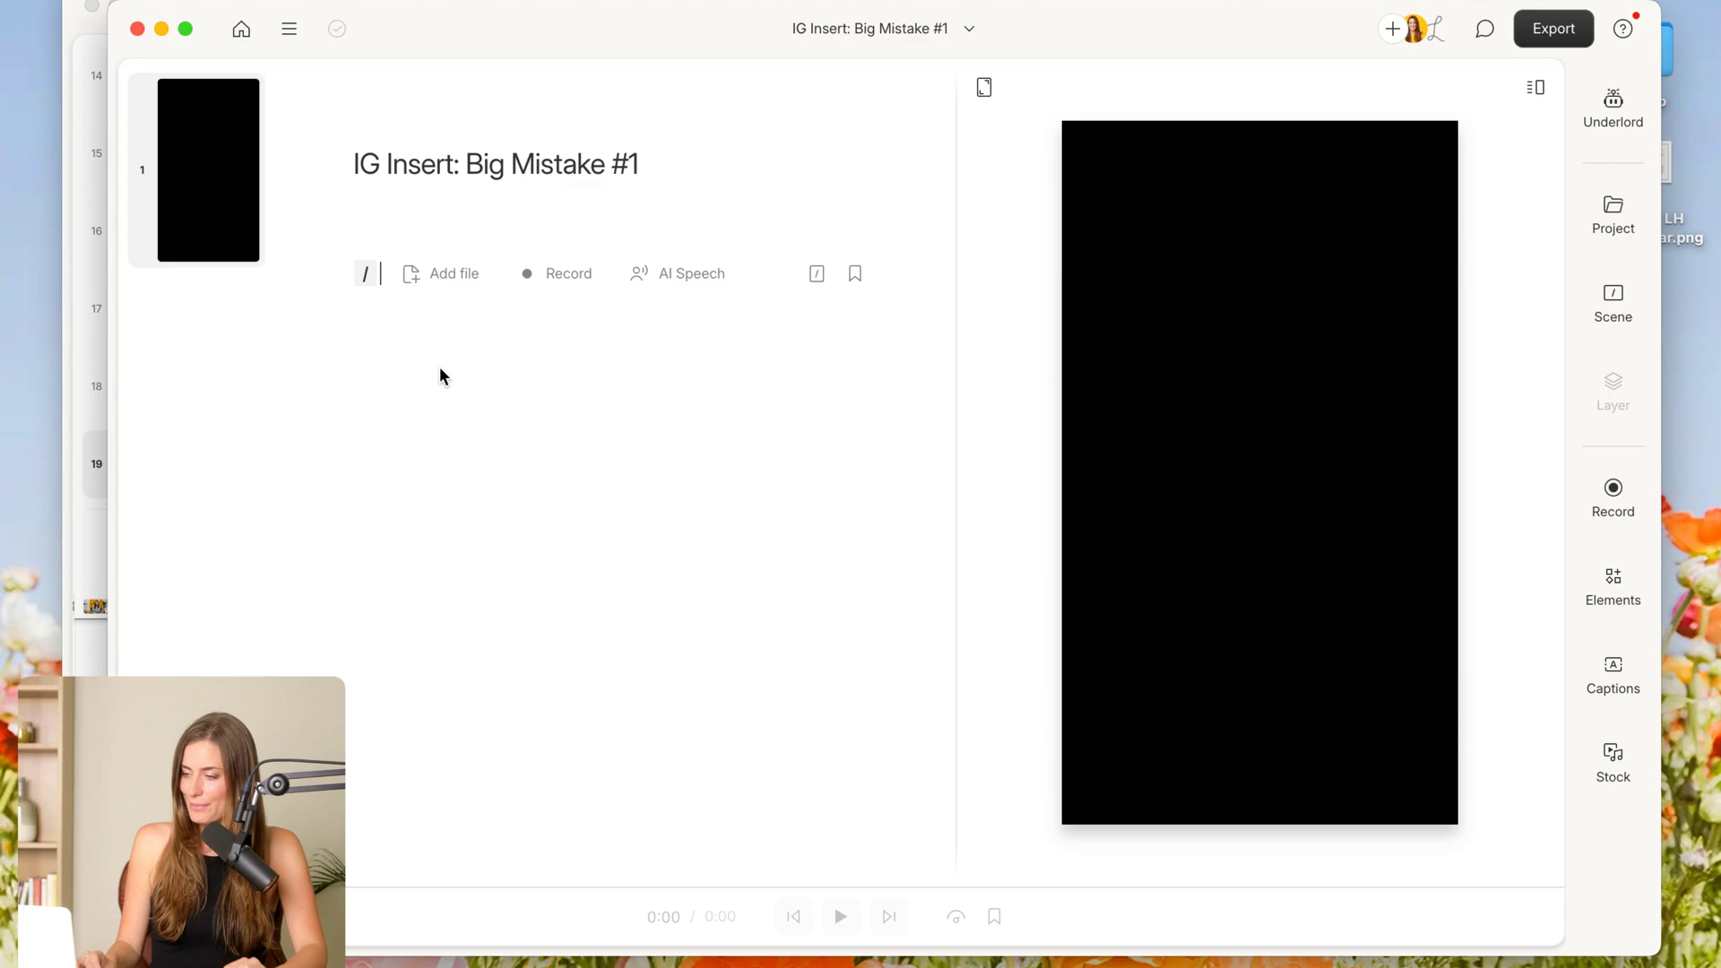
{"action": "key", "text": "super+v"}
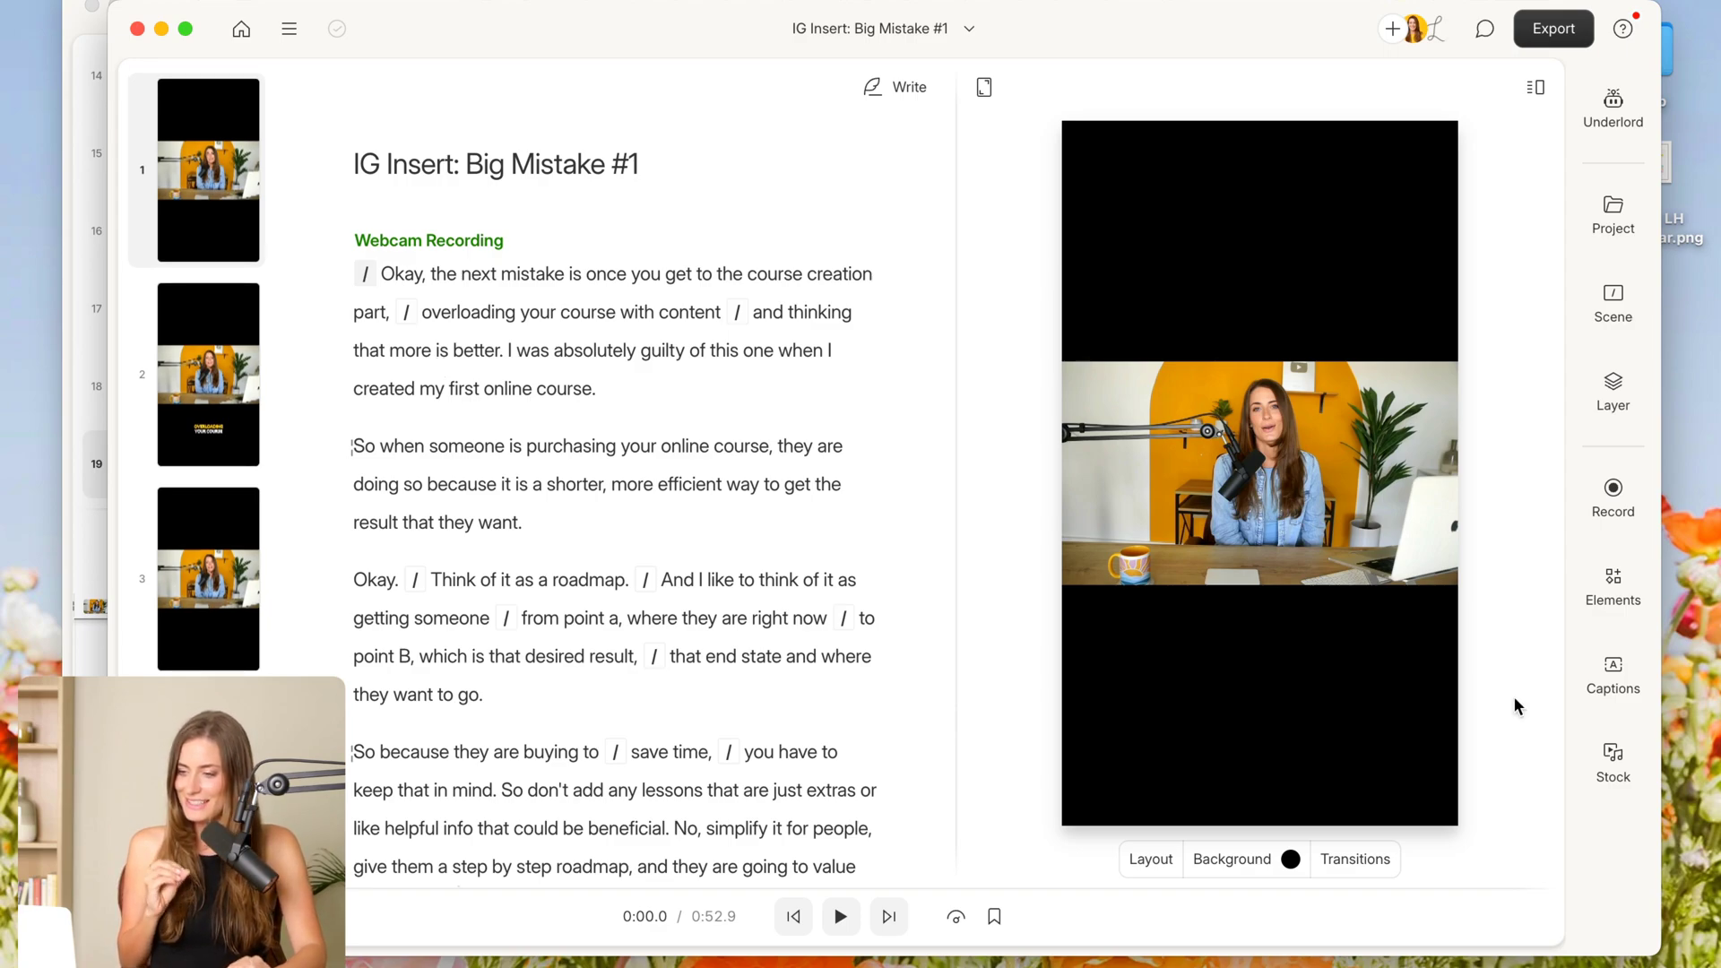
{"action": "left_click", "coordinate": [1335, 525]}
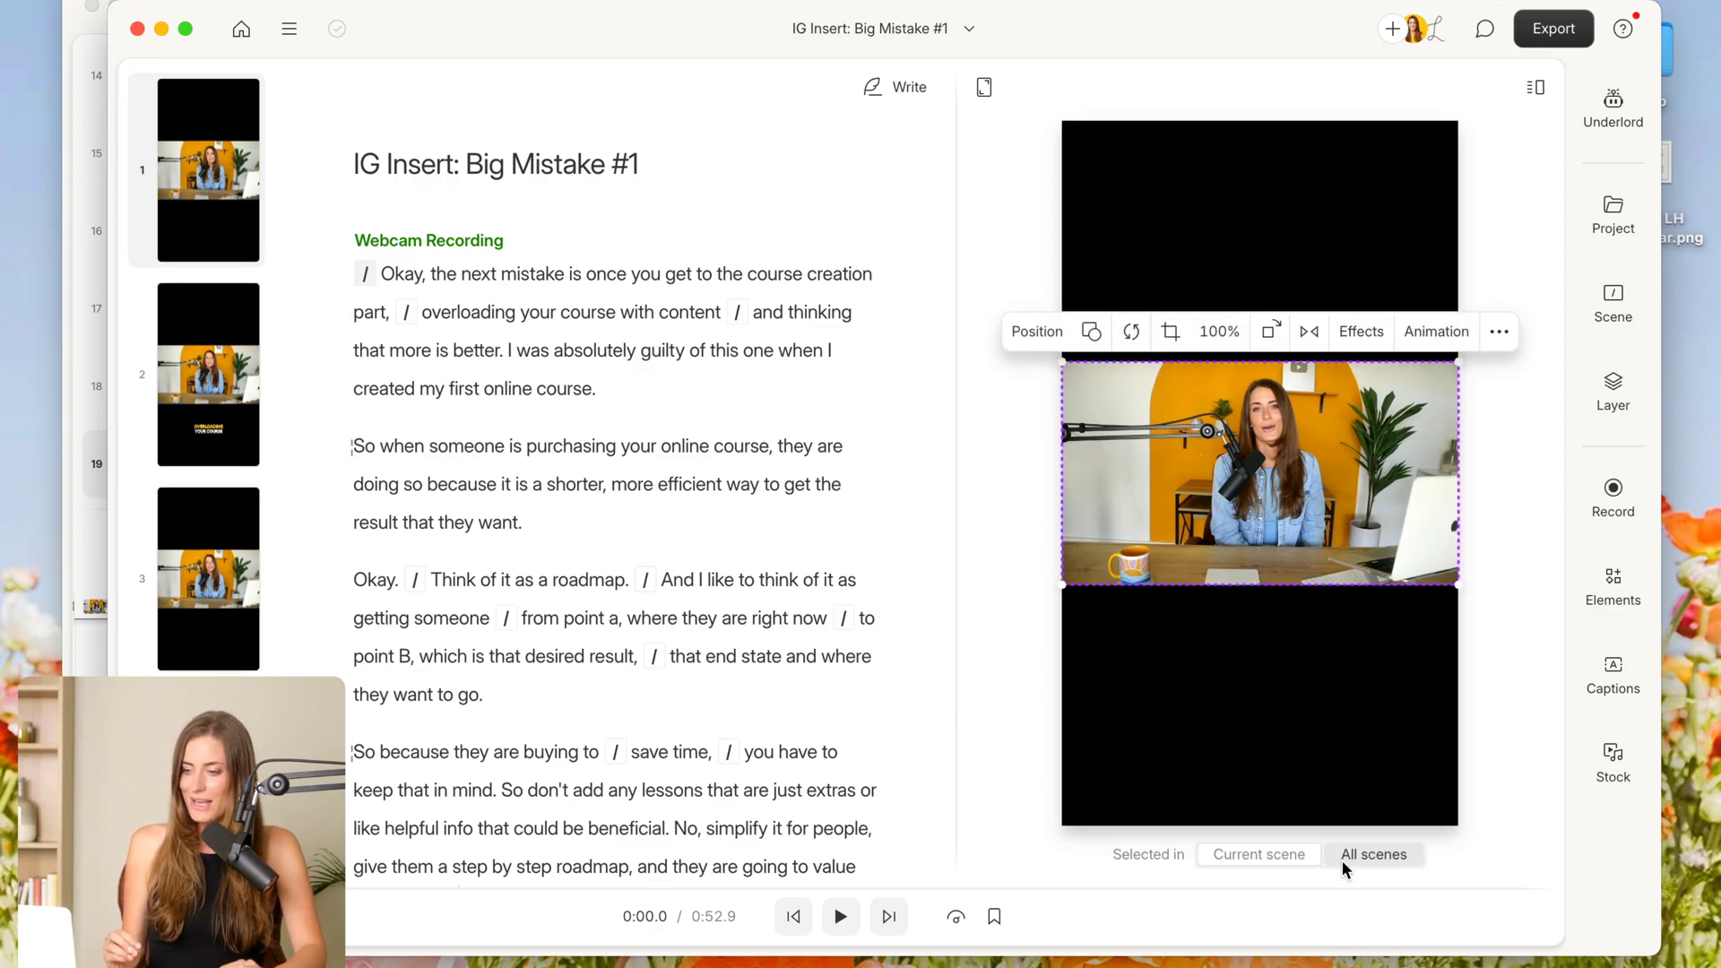
{"action": "left_click", "coordinate": [1385, 857]}
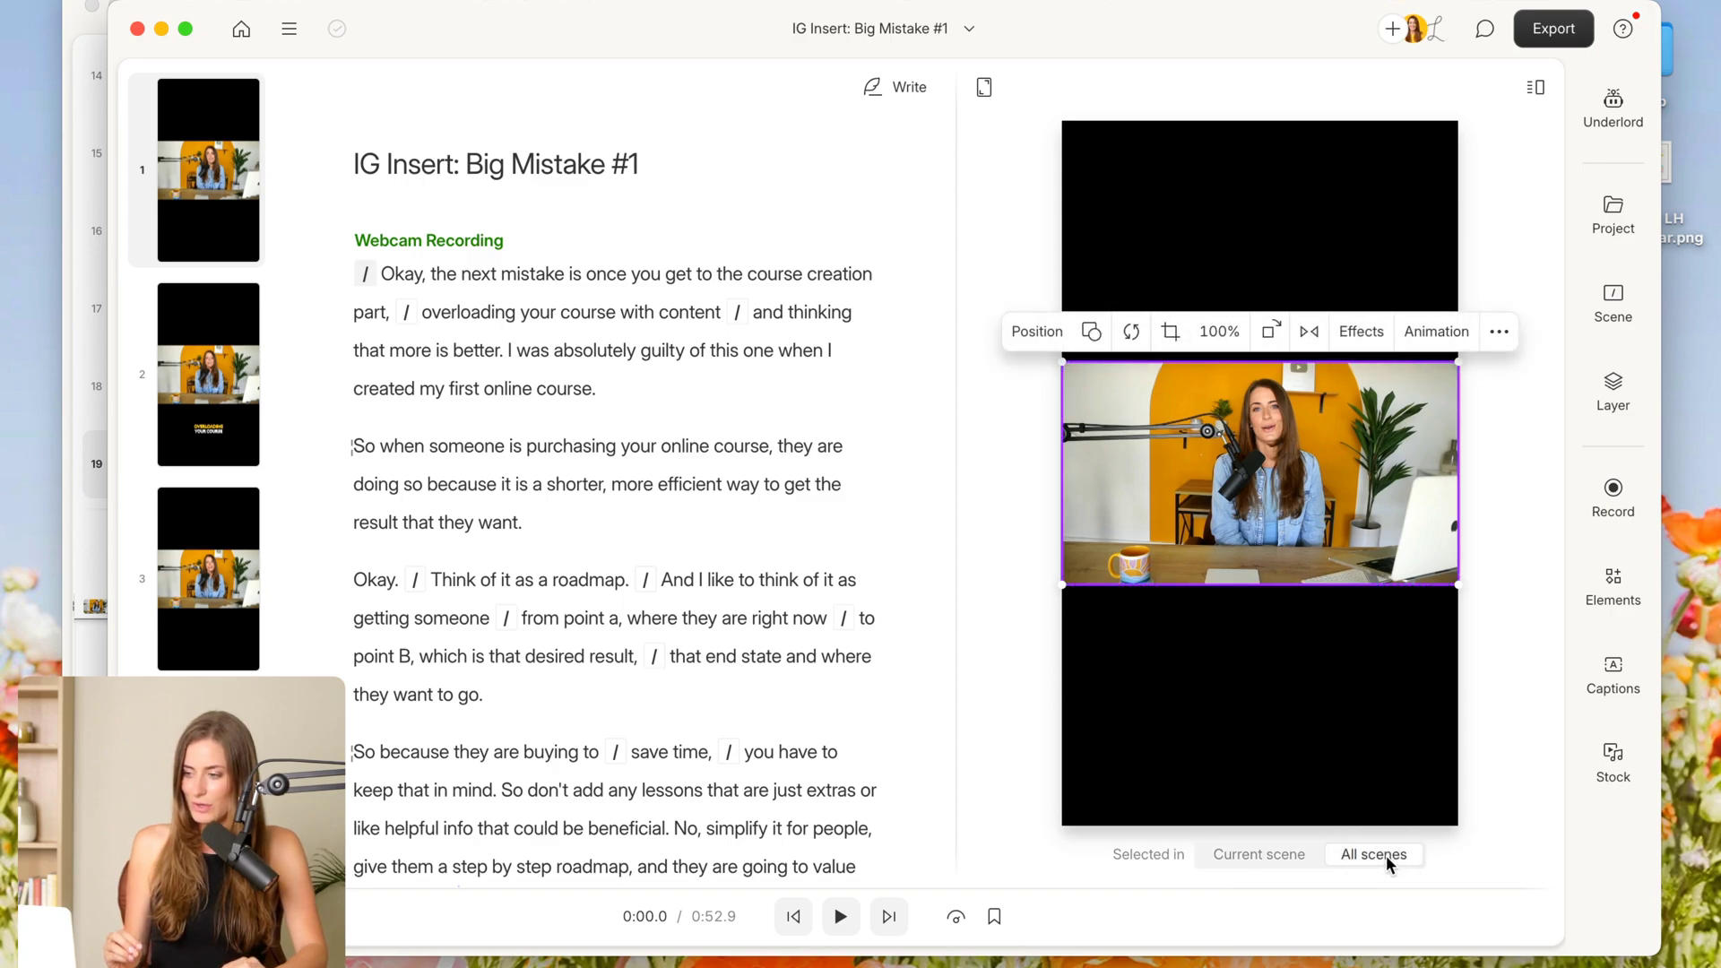
{"action": "left_click_drag", "start_coordinate": [1263, 594], "coordinate": [1240, 823]}
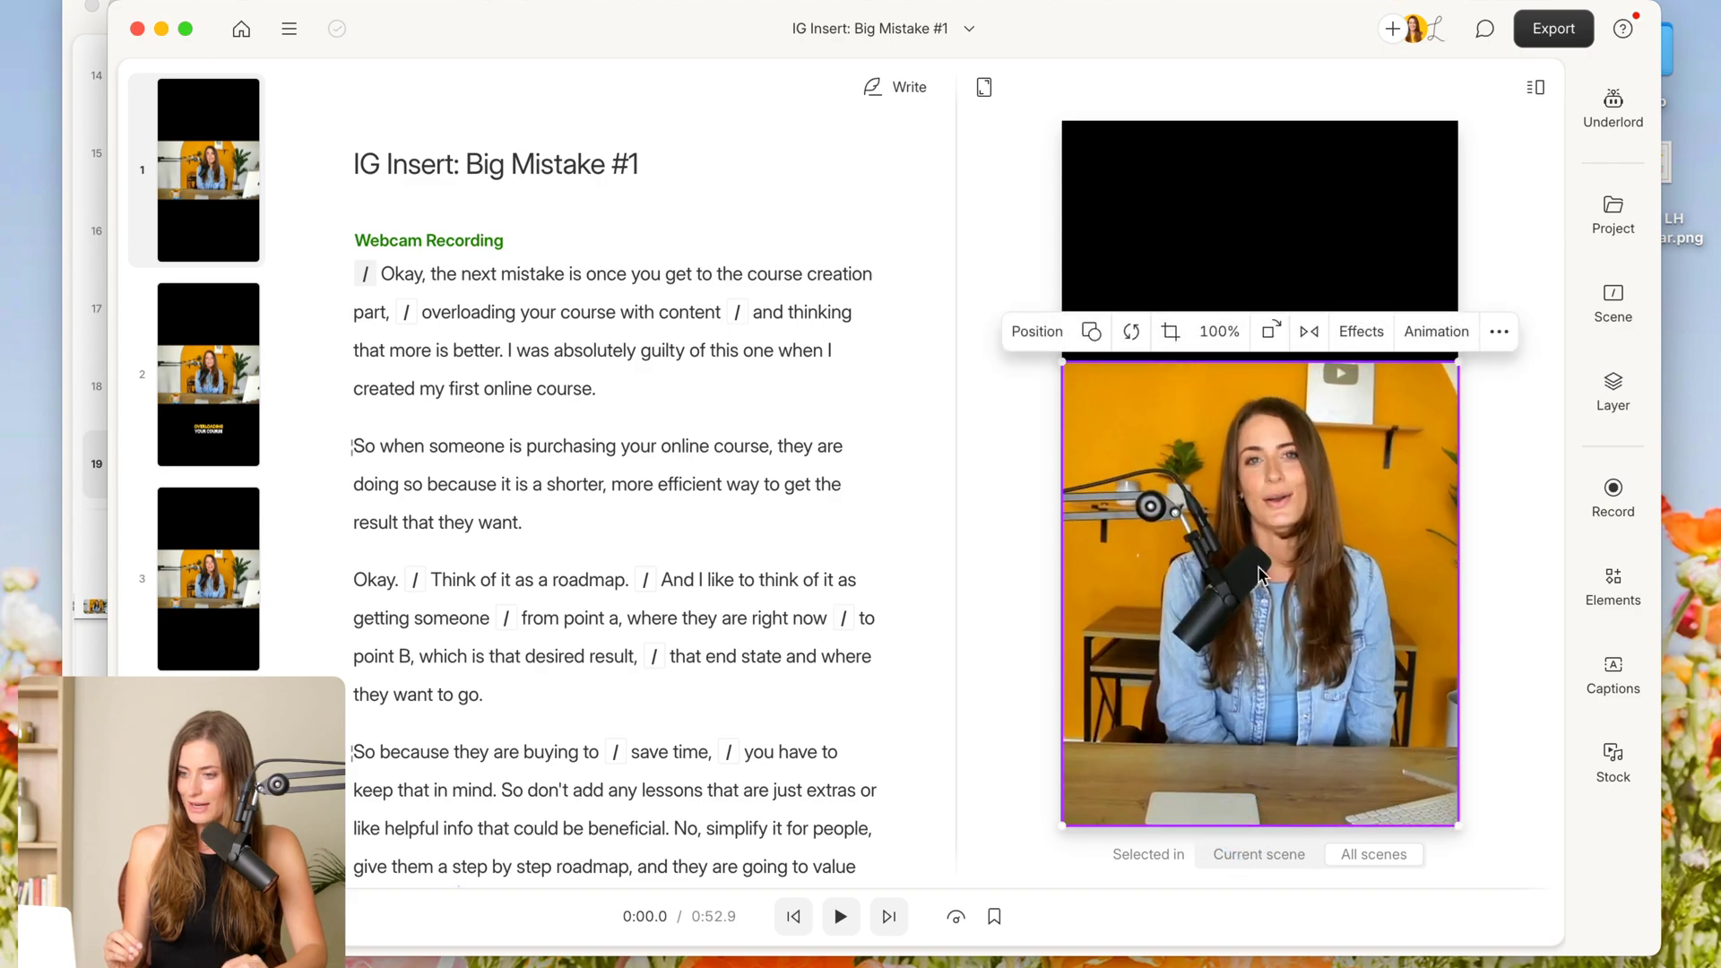
{"action": "left_click_drag", "start_coordinate": [1304, 361], "coordinate": [1325, 118]}
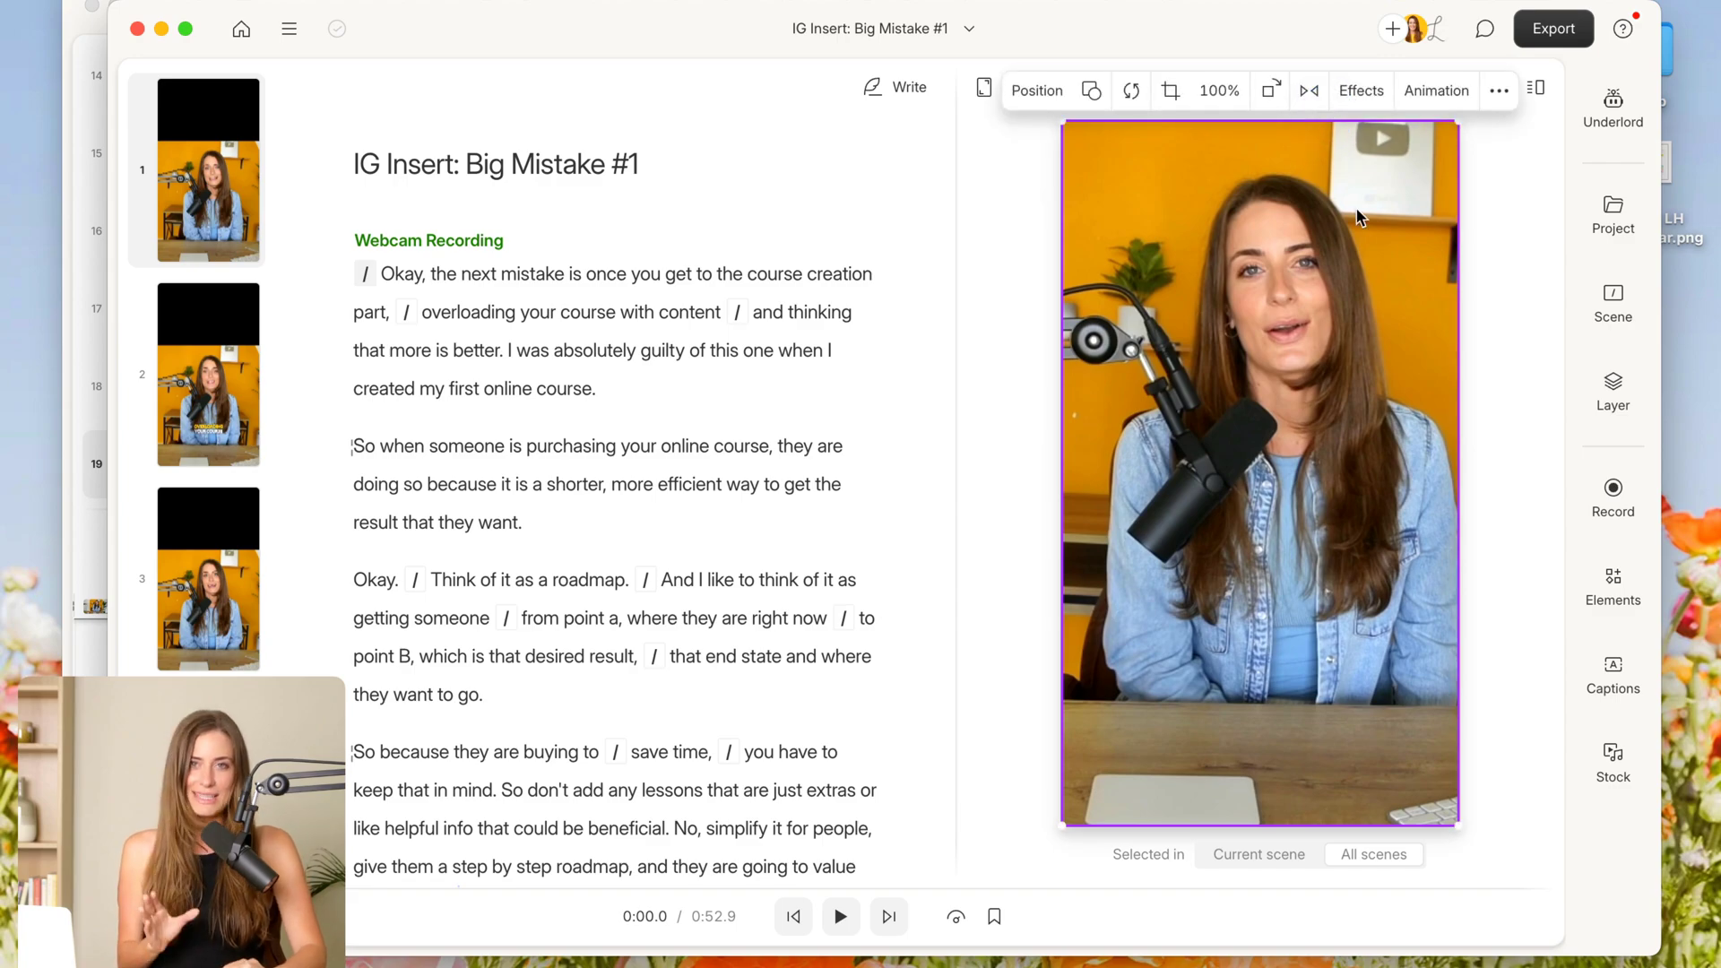
Play the clip, nudge the webcam footage slightly left in crop mode, then deselect it
{"action": "left_click", "coordinate": [383, 275]}
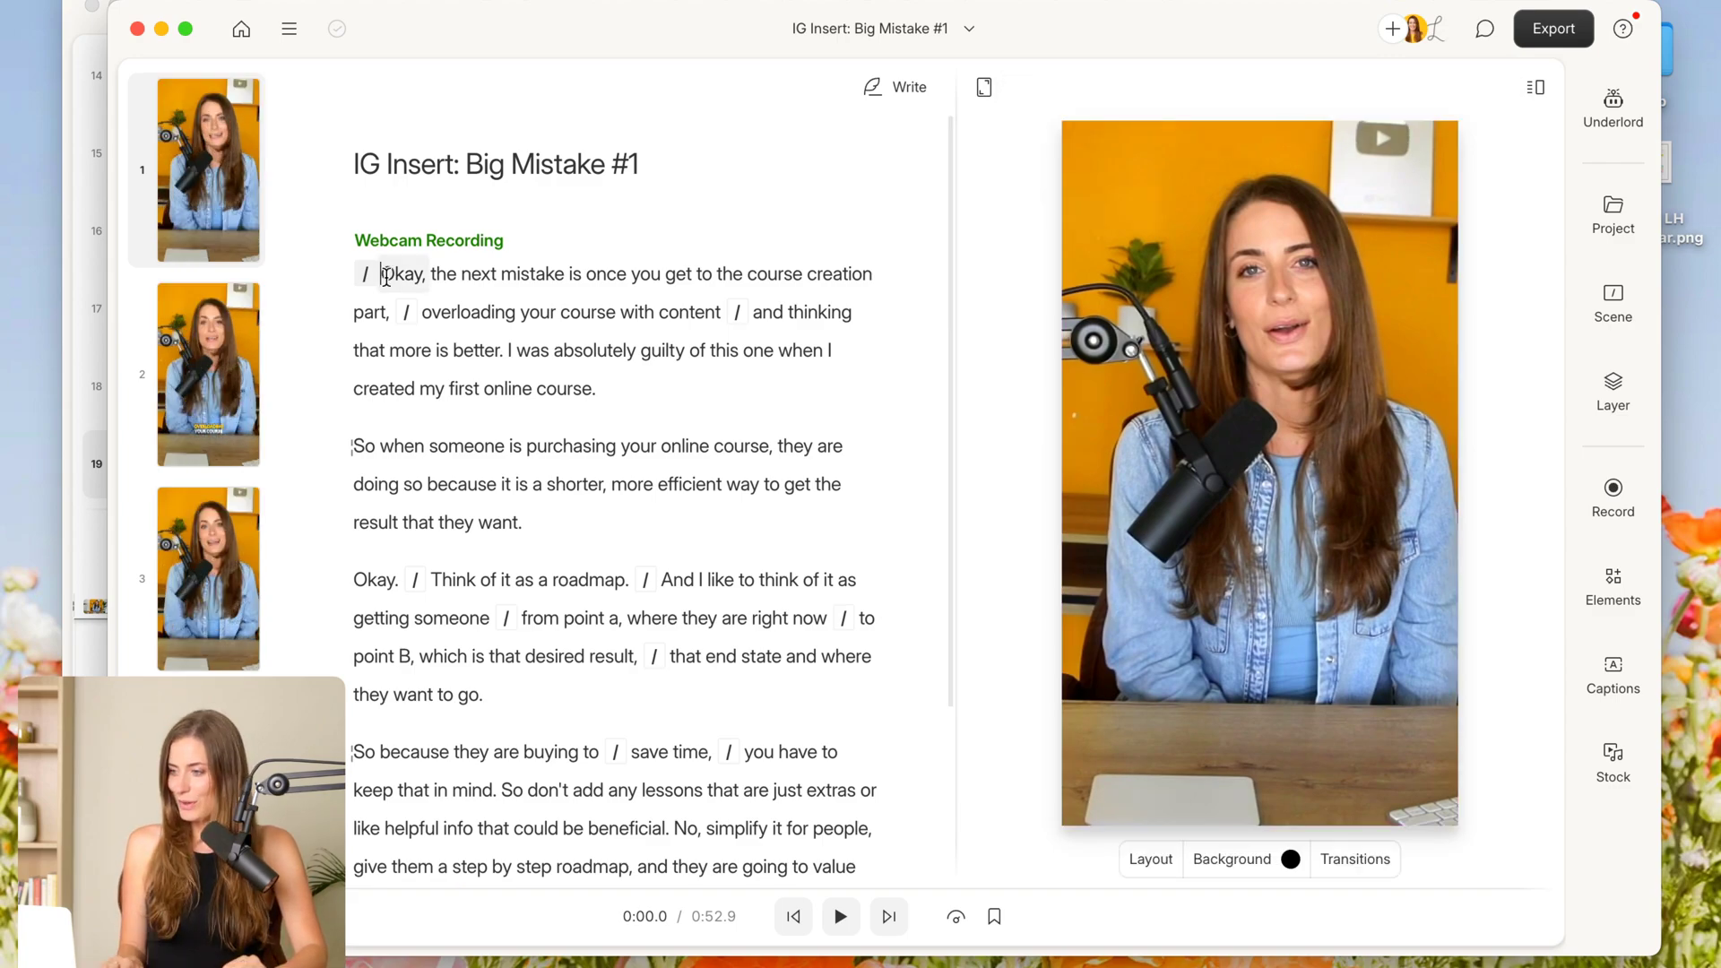
{"action": "key", "text": "space"}
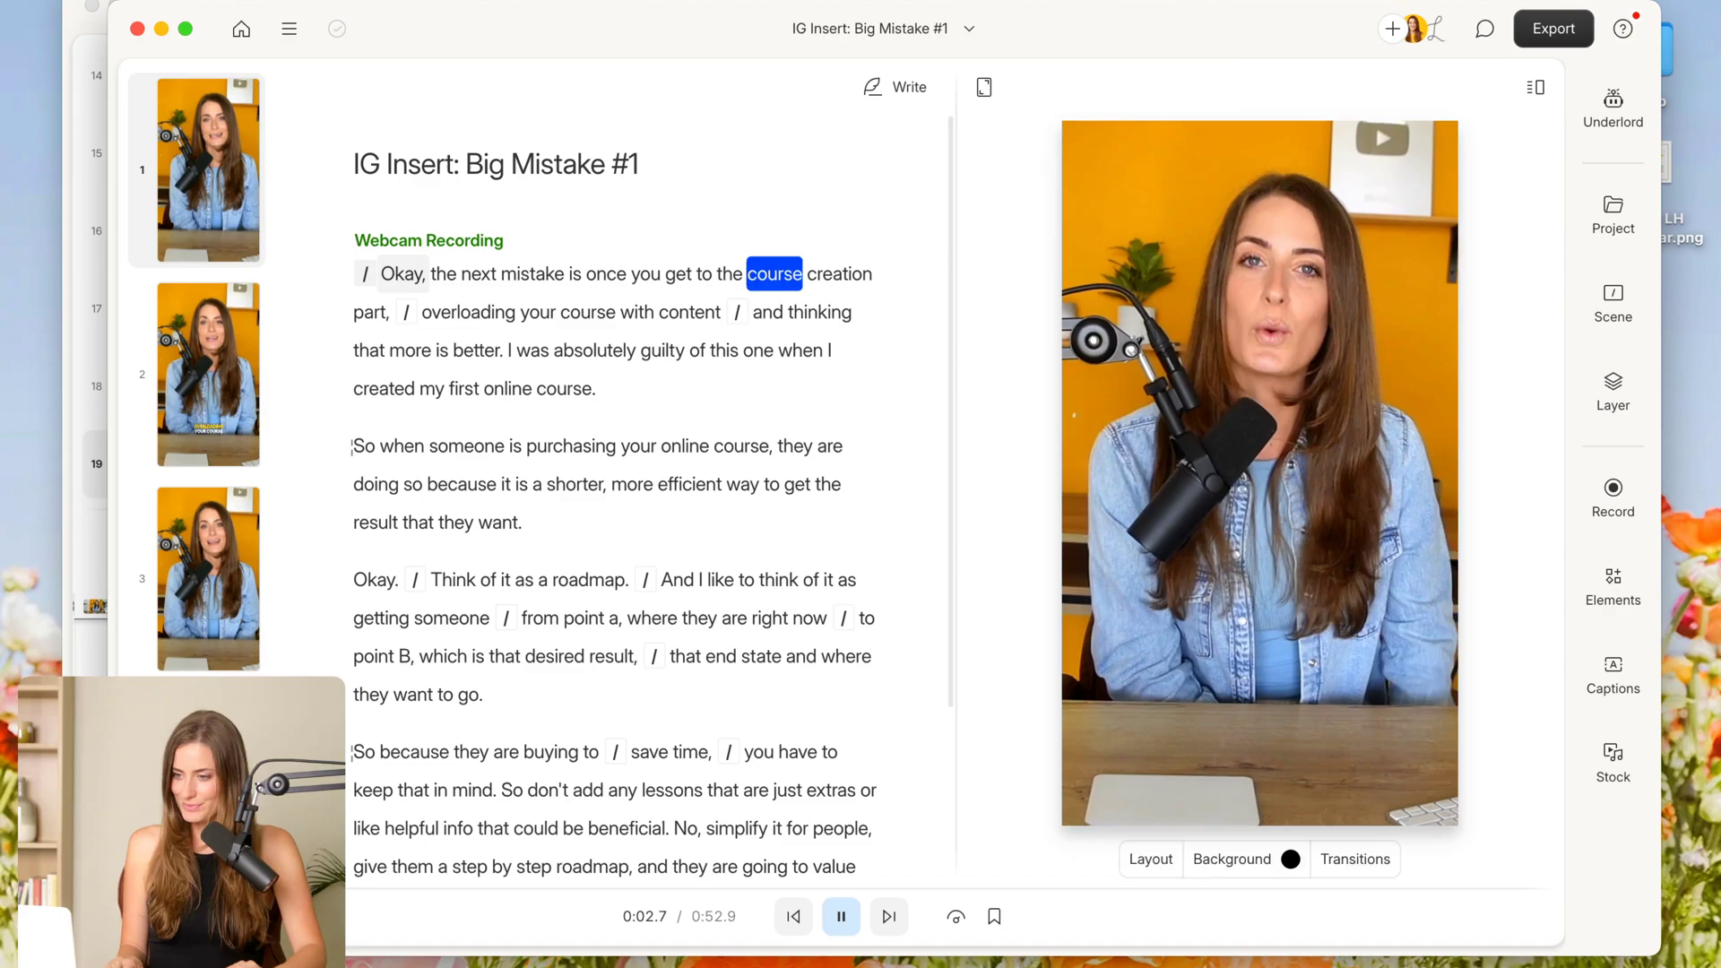
{"action": "left_click", "coordinate": [1261, 327]}
{"action": "left_click", "coordinate": [1257, 367]}
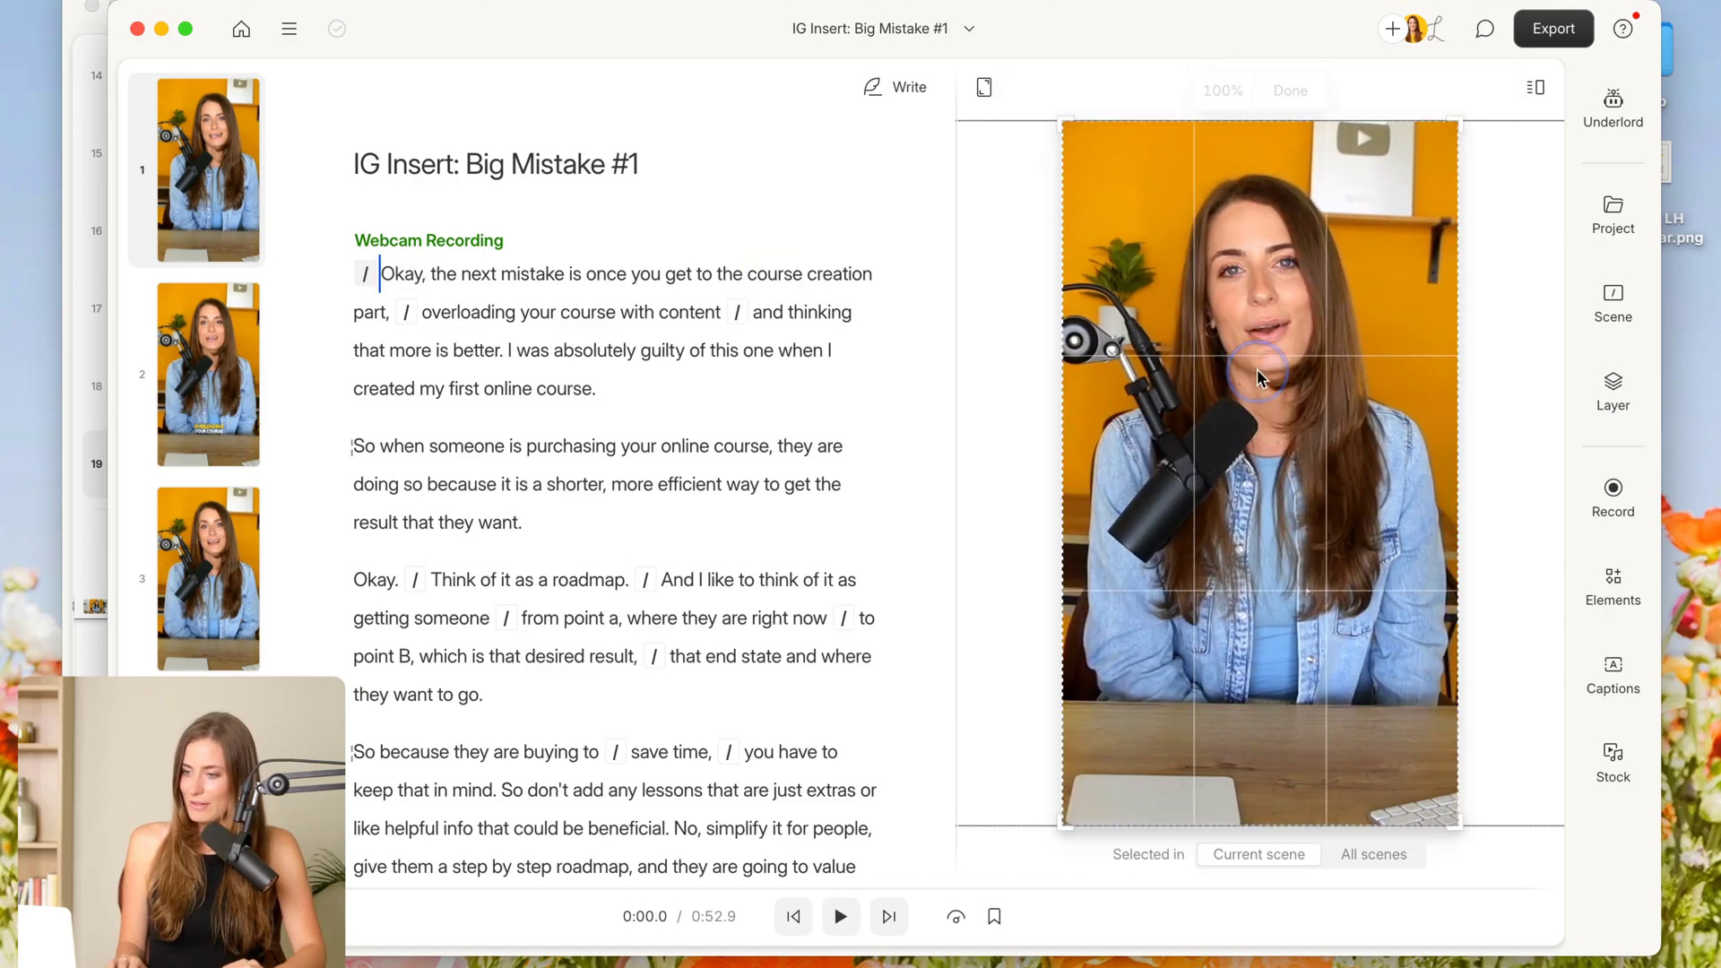
{"action": "left_click_drag", "start_coordinate": [1271, 391], "coordinate": [1275, 398]}
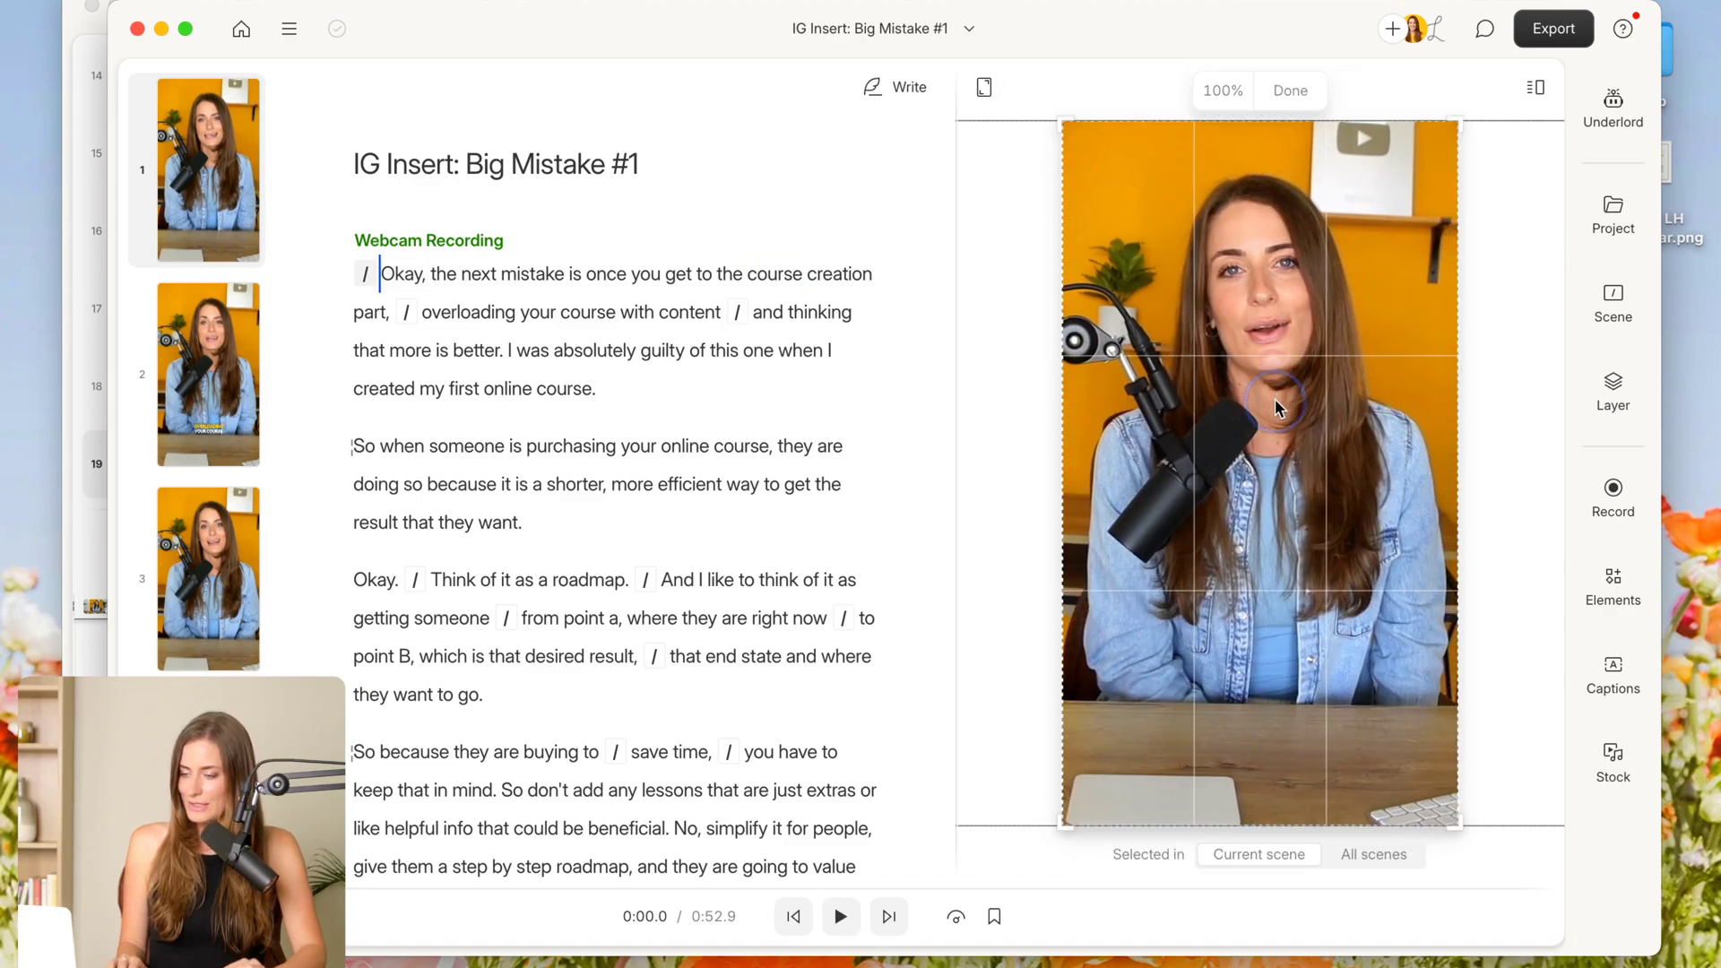
{"action": "left_click", "coordinate": [1298, 89]}
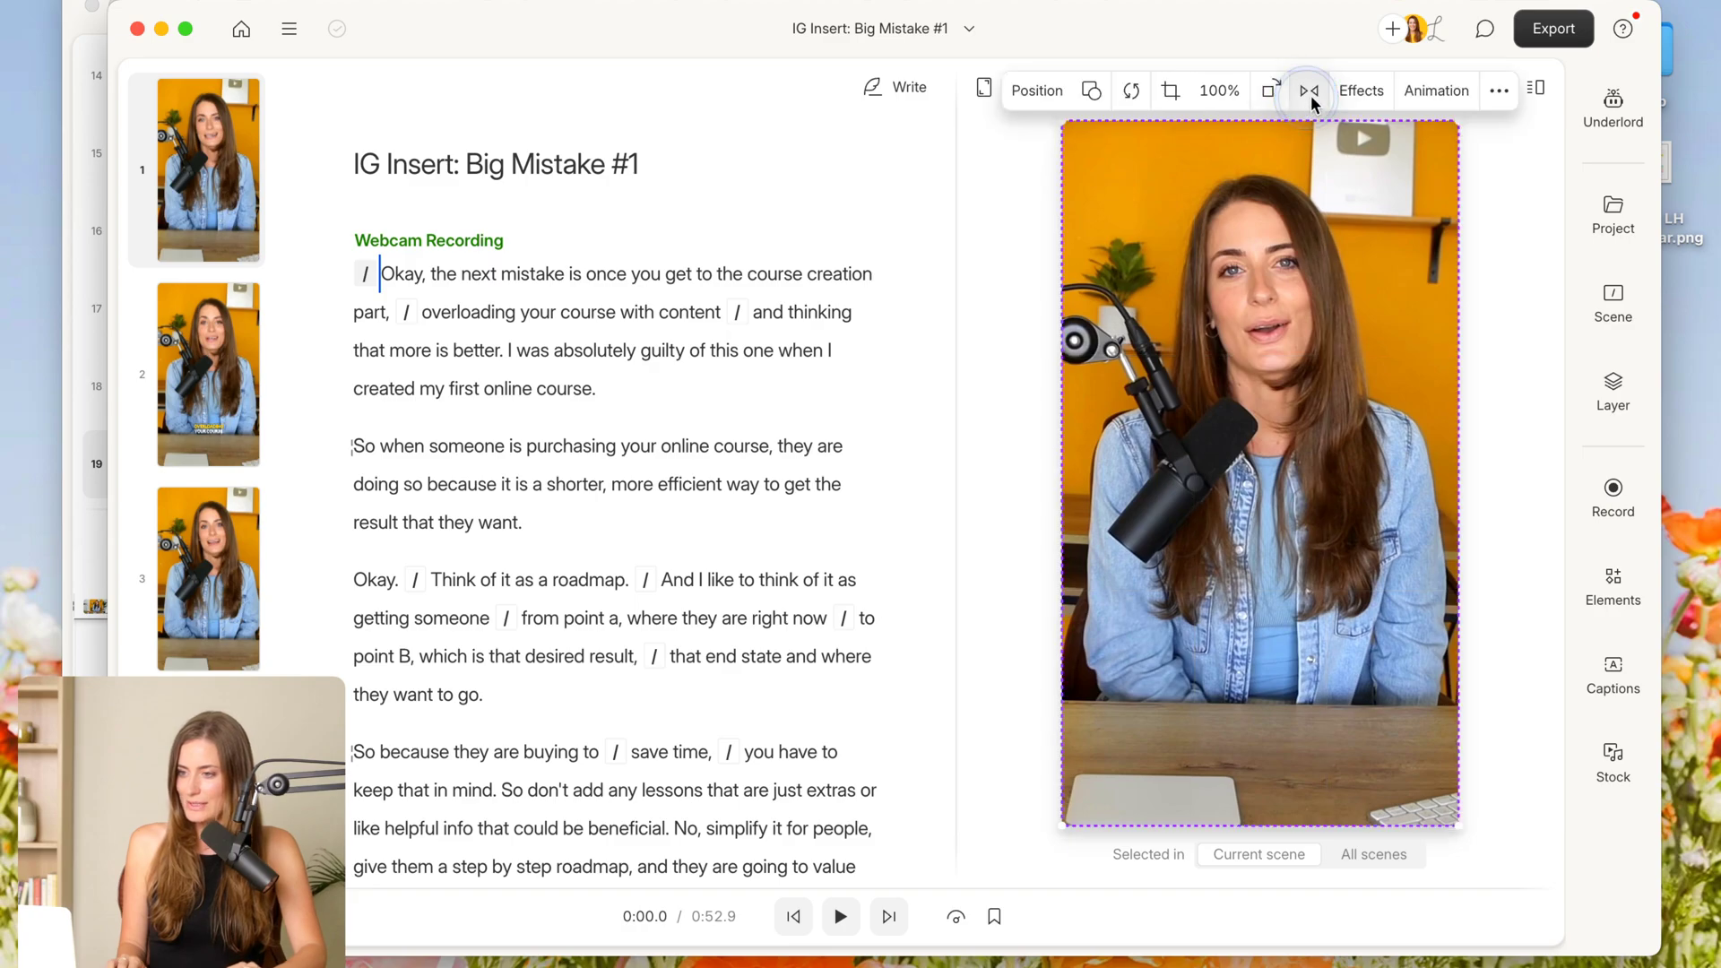
{"action": "left_click", "coordinate": [381, 279]}
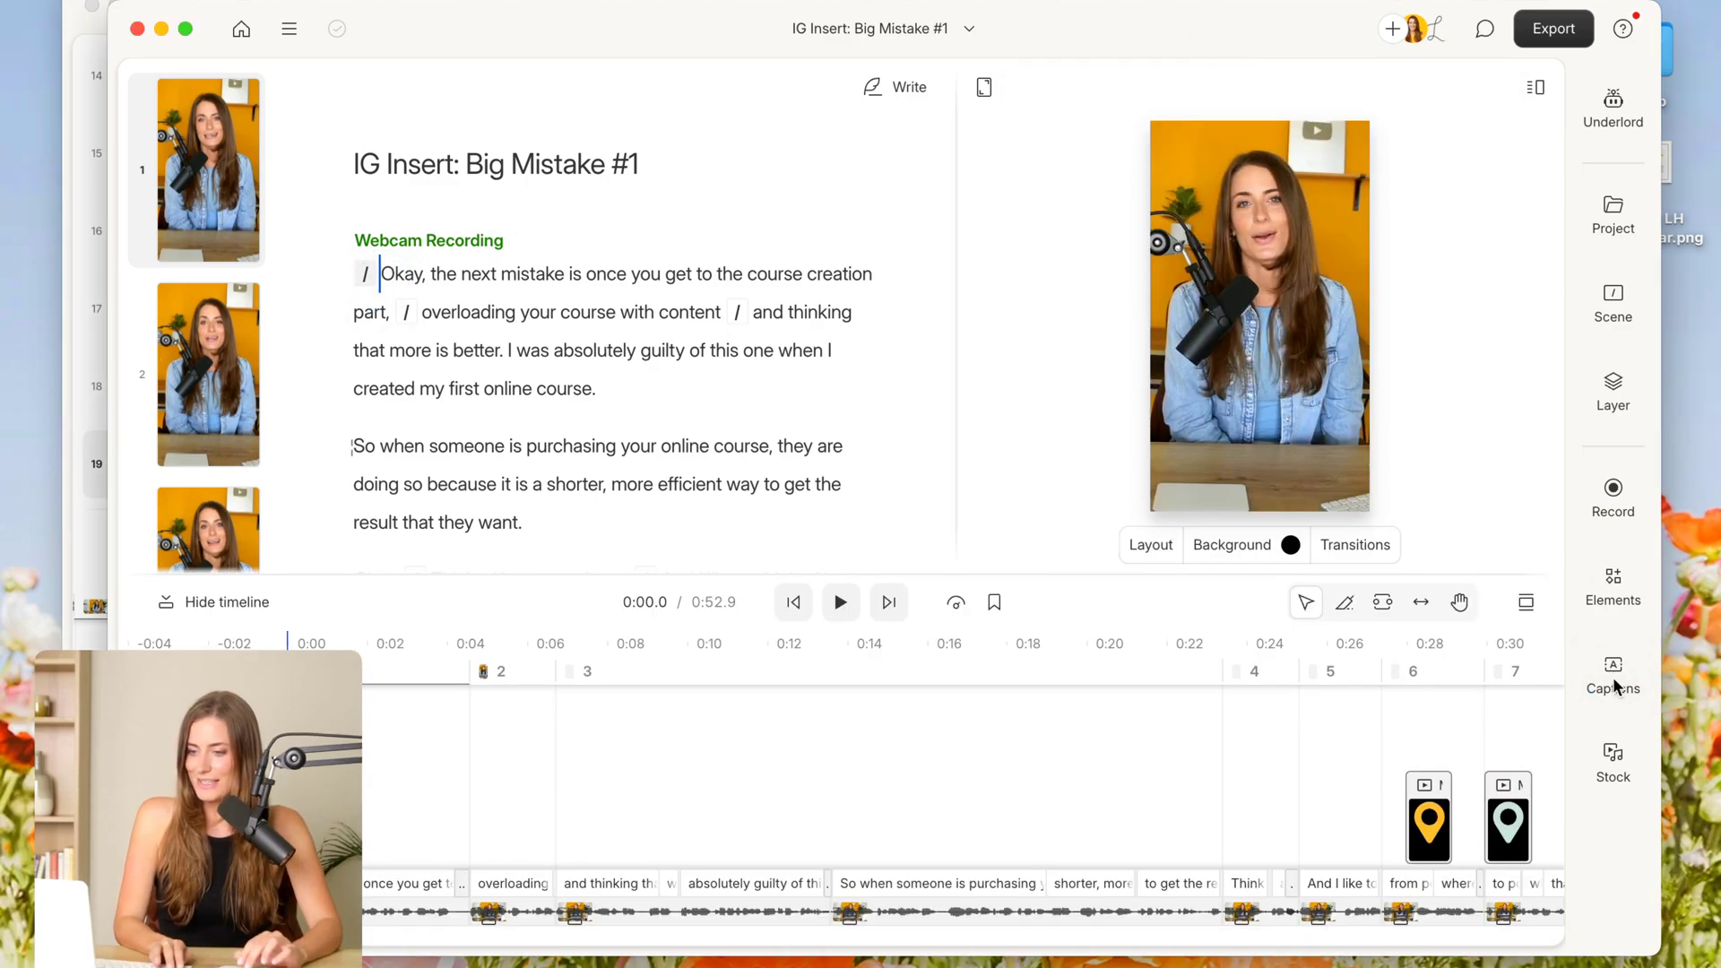
Apply a bold caption style (Bebas Neue, size 60, yellow-highlighted words) to all scenes
{"action": "left_click", "coordinate": [1611, 683]}
{"action": "scroll", "coordinate": [1452, 412], "scroll_direction": "down", "scroll_amount": 3}
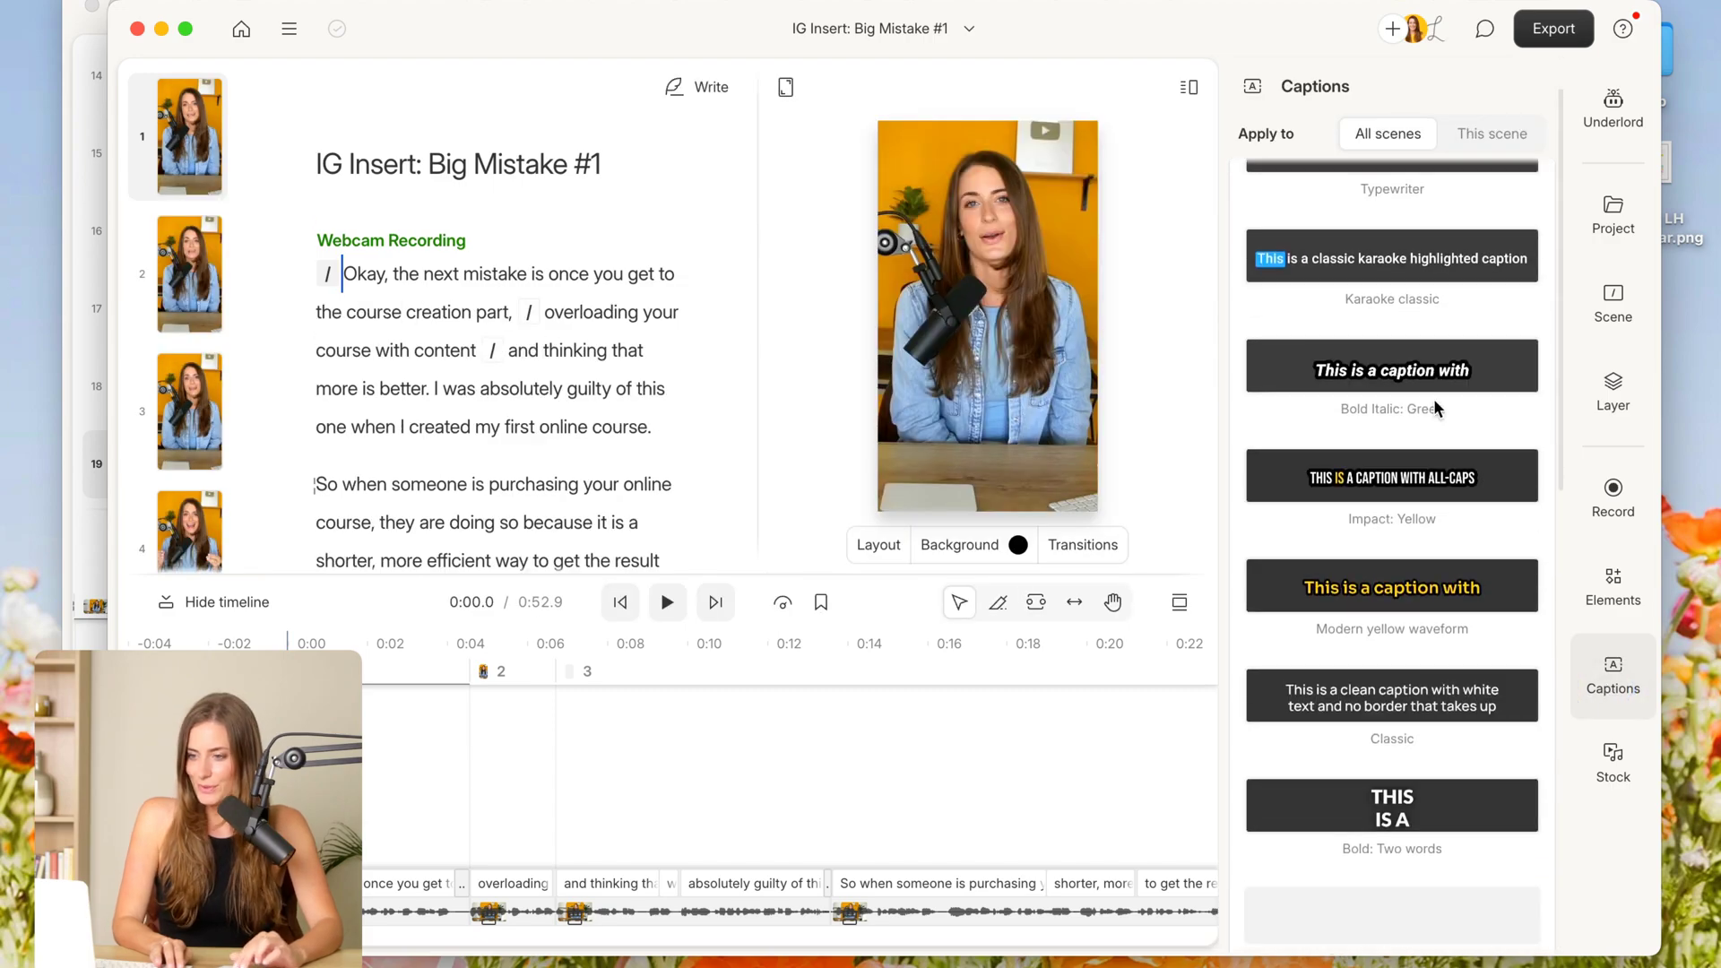
{"action": "scroll", "coordinate": [1418, 546], "scroll_direction": "down", "scroll_amount": 5}
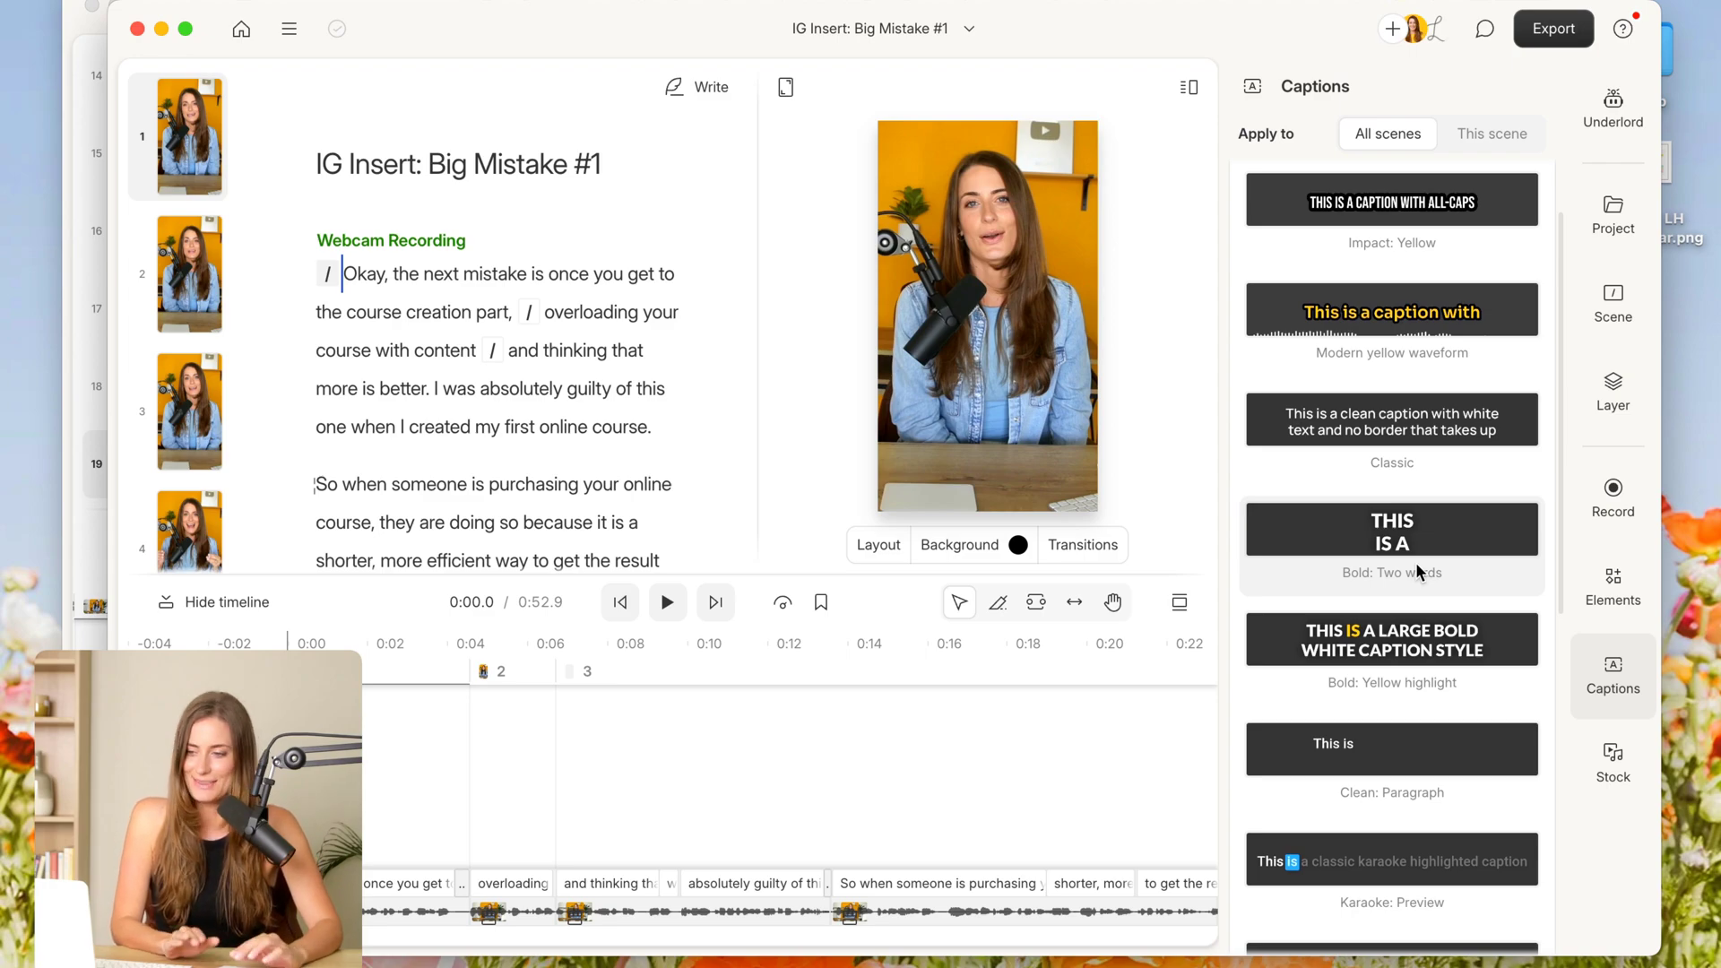
{"action": "scroll", "coordinate": [1416, 562], "scroll_direction": "up", "scroll_amount": 1}
{"action": "left_click", "coordinate": [1416, 562]}
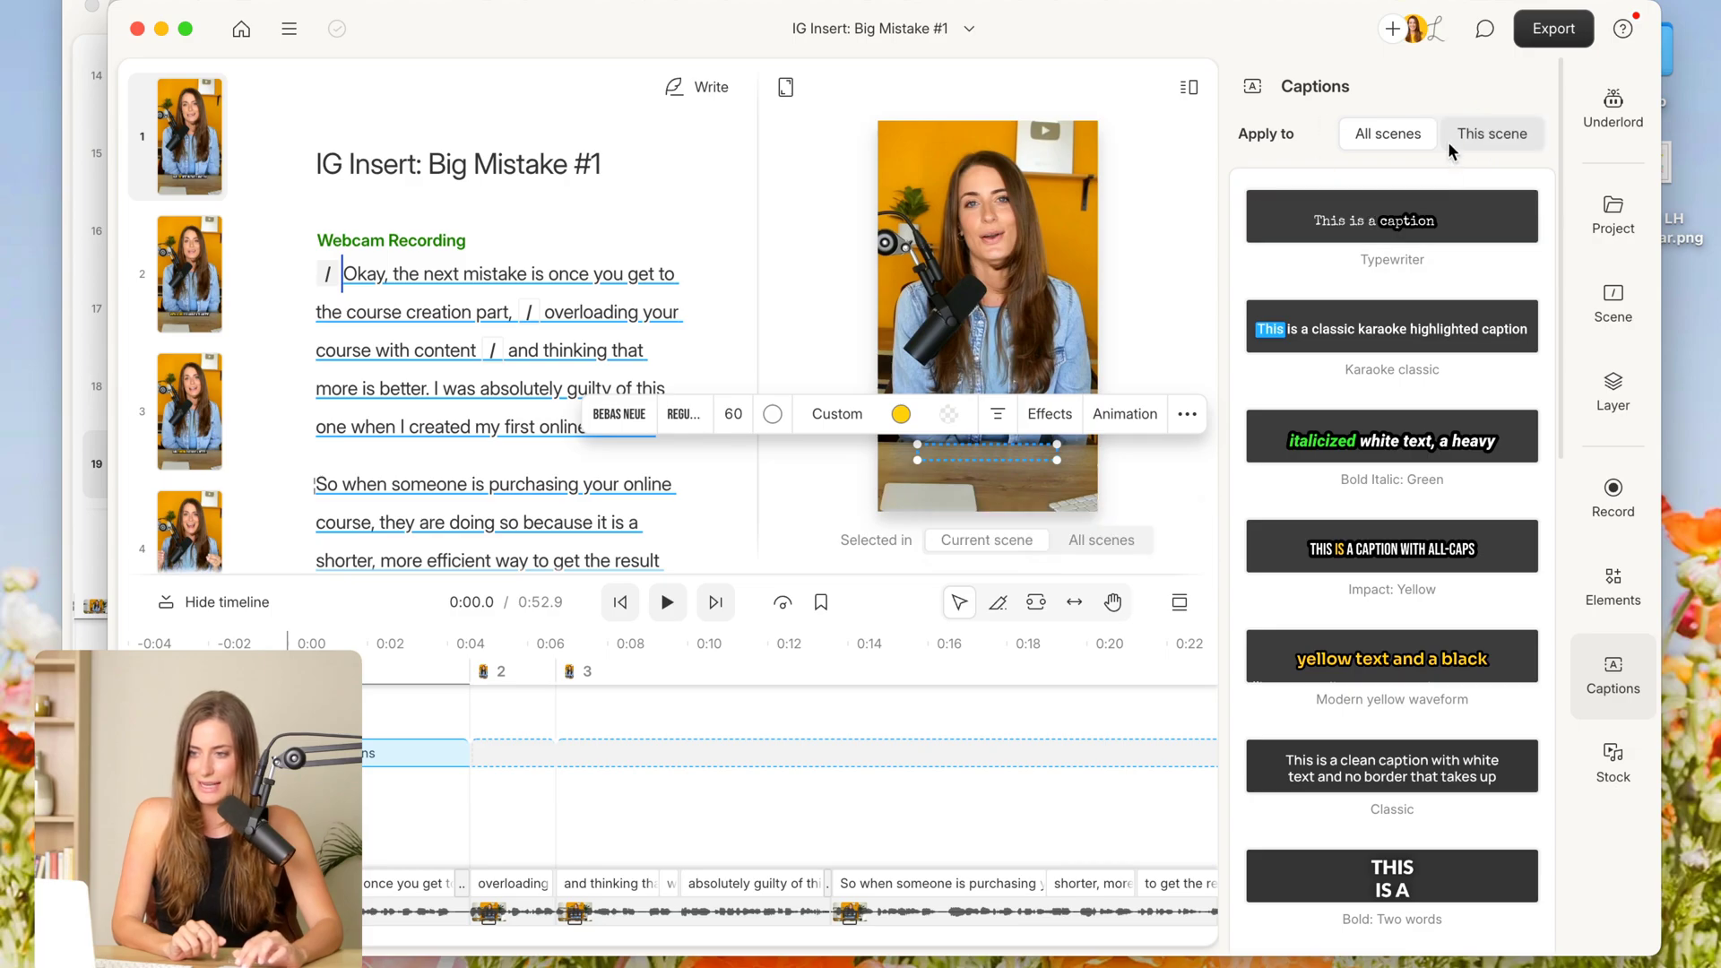
Preview the captions in playback and drag the caption higher in the frame
{"action": "left_click", "coordinate": [1149, 463]}
{"action": "key", "text": "space"}
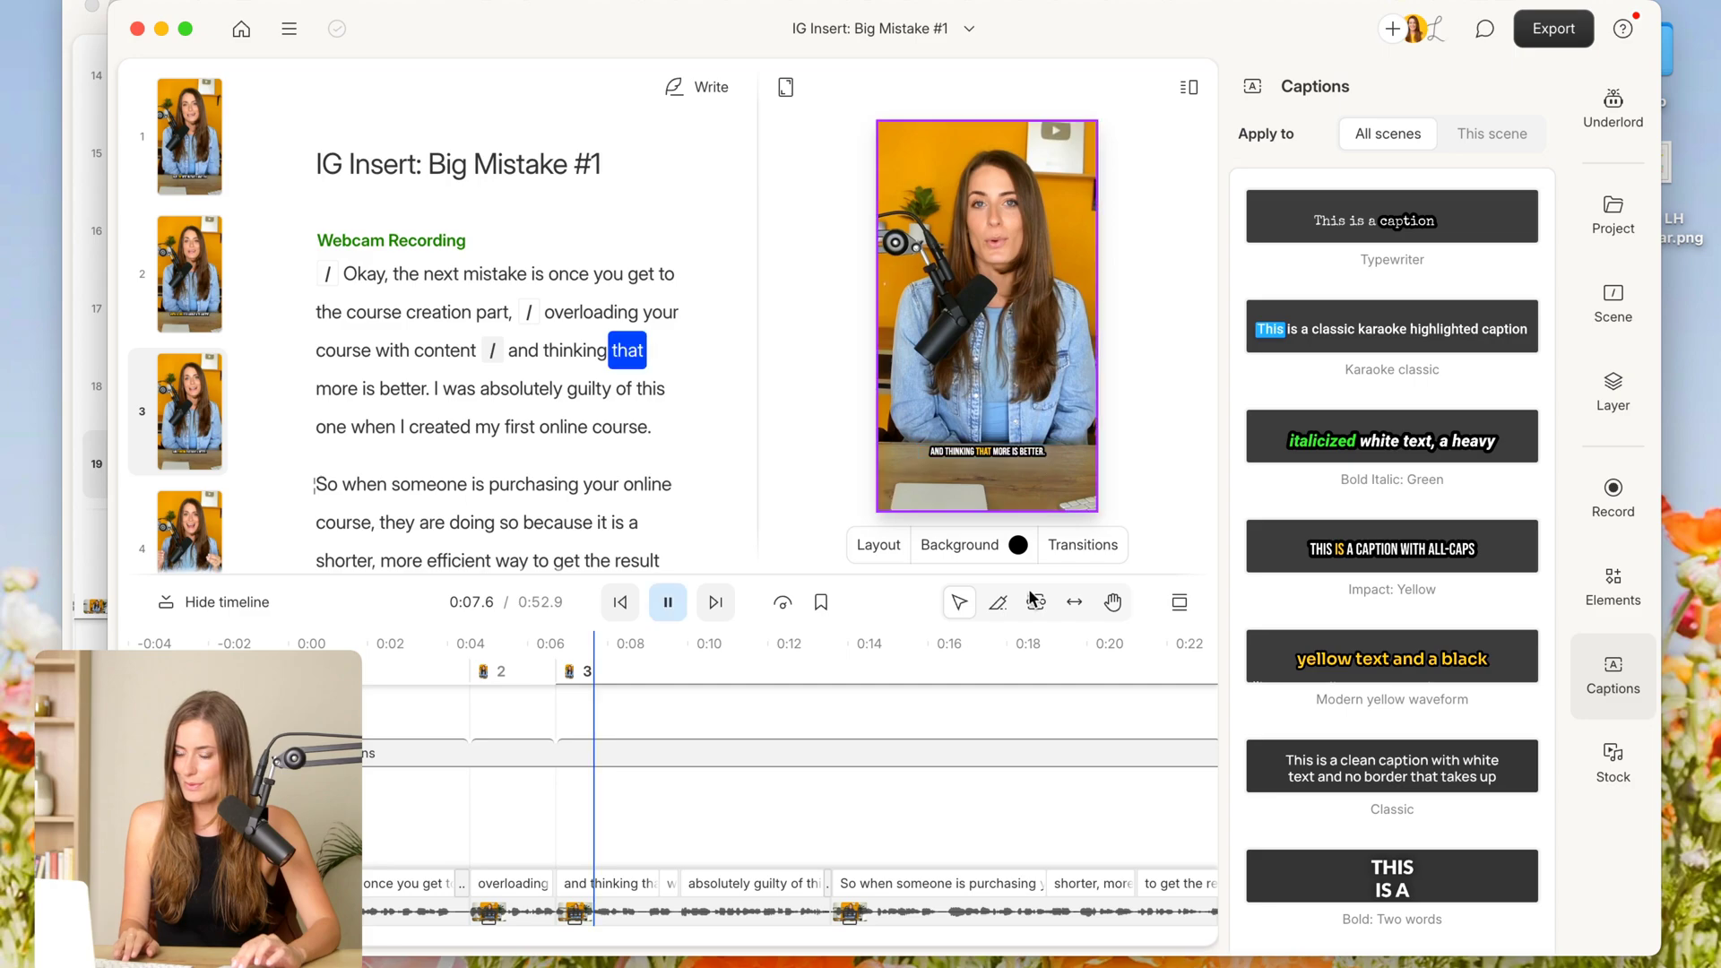
{"action": "left_click", "coordinate": [993, 461]}
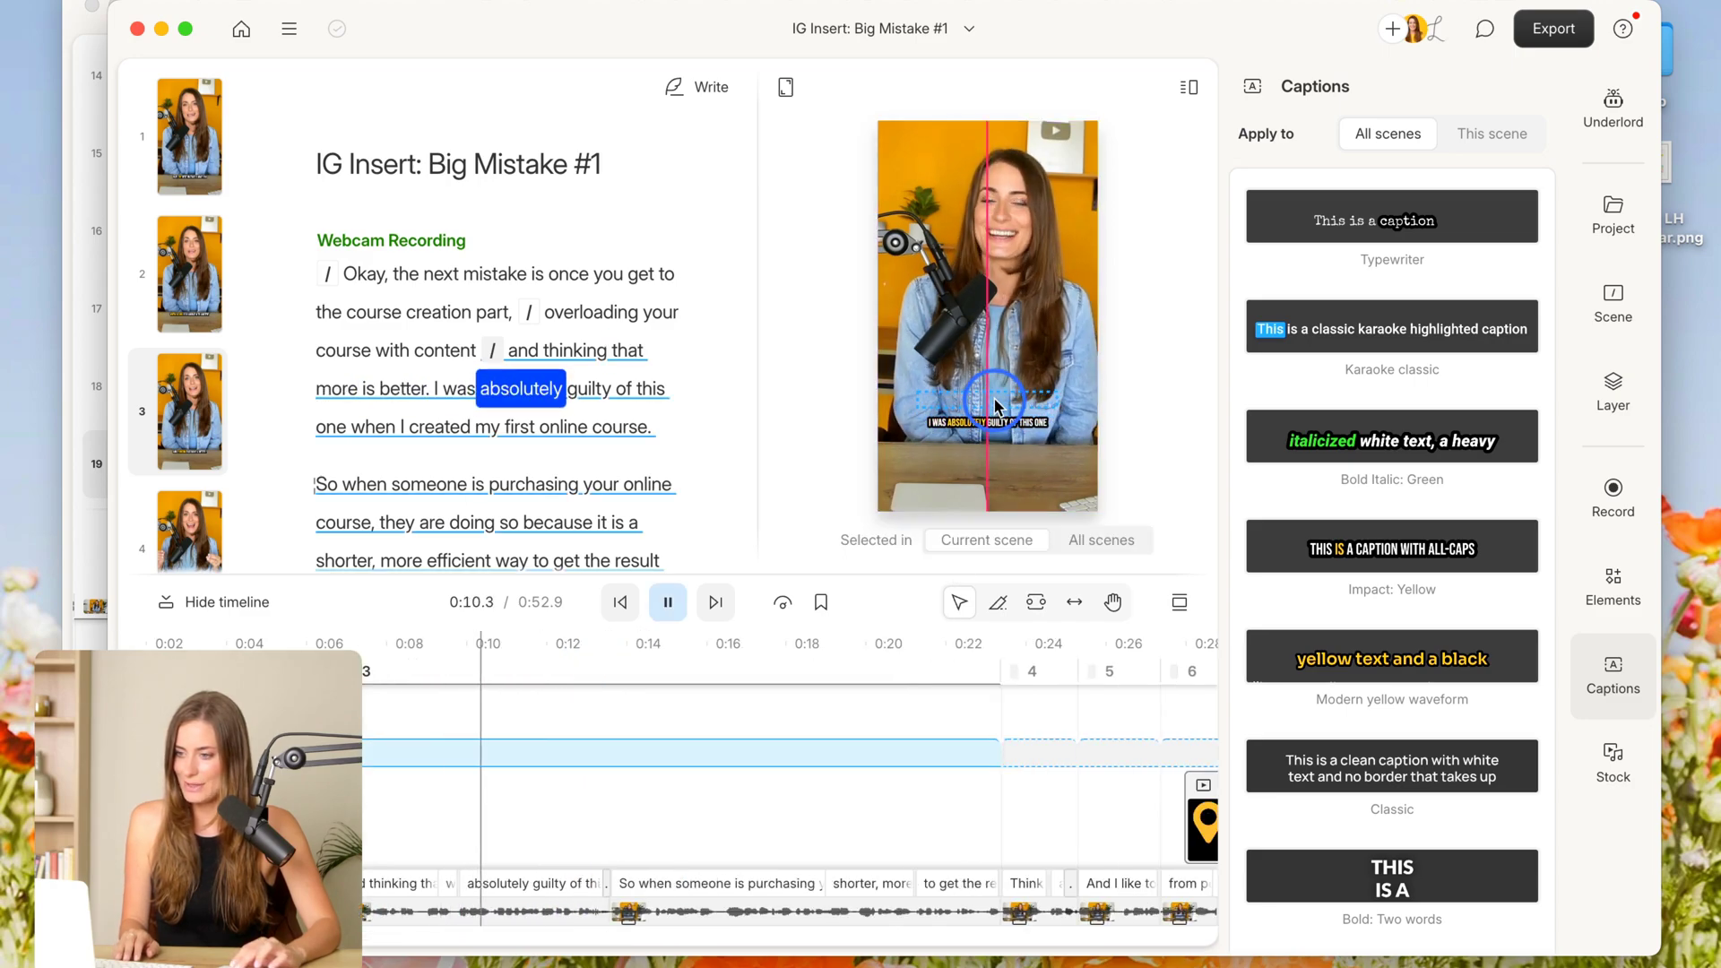
{"action": "key", "text": "space"}
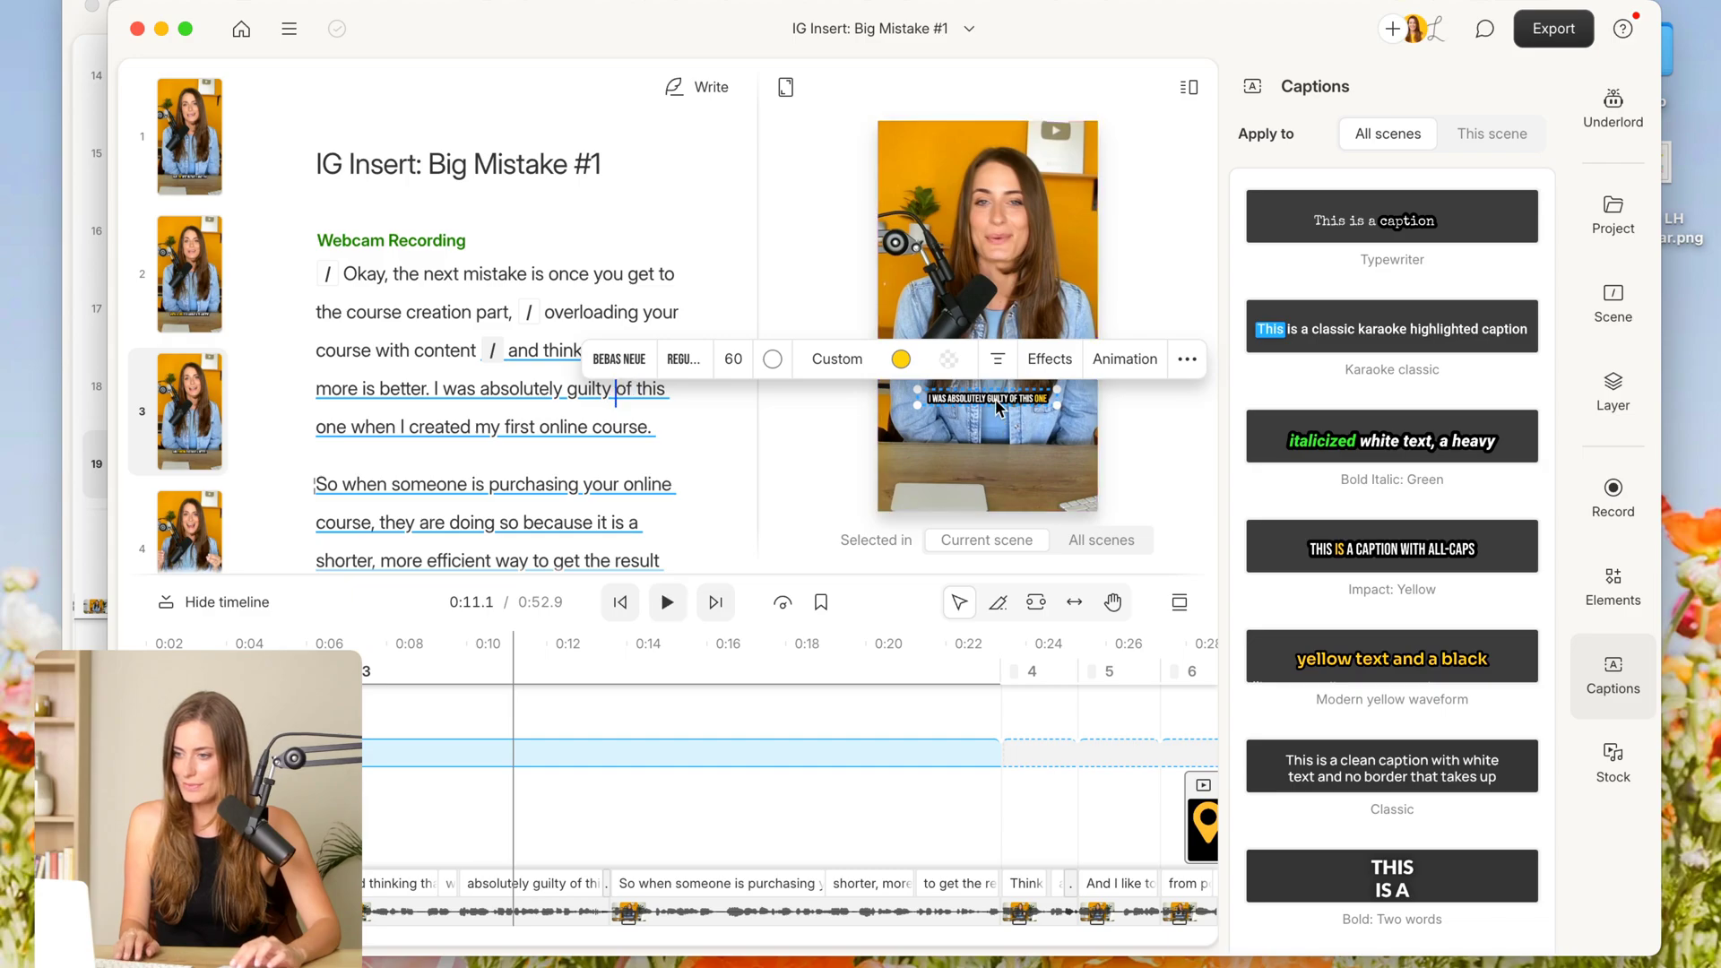
{"action": "left_click", "coordinate": [733, 366]}
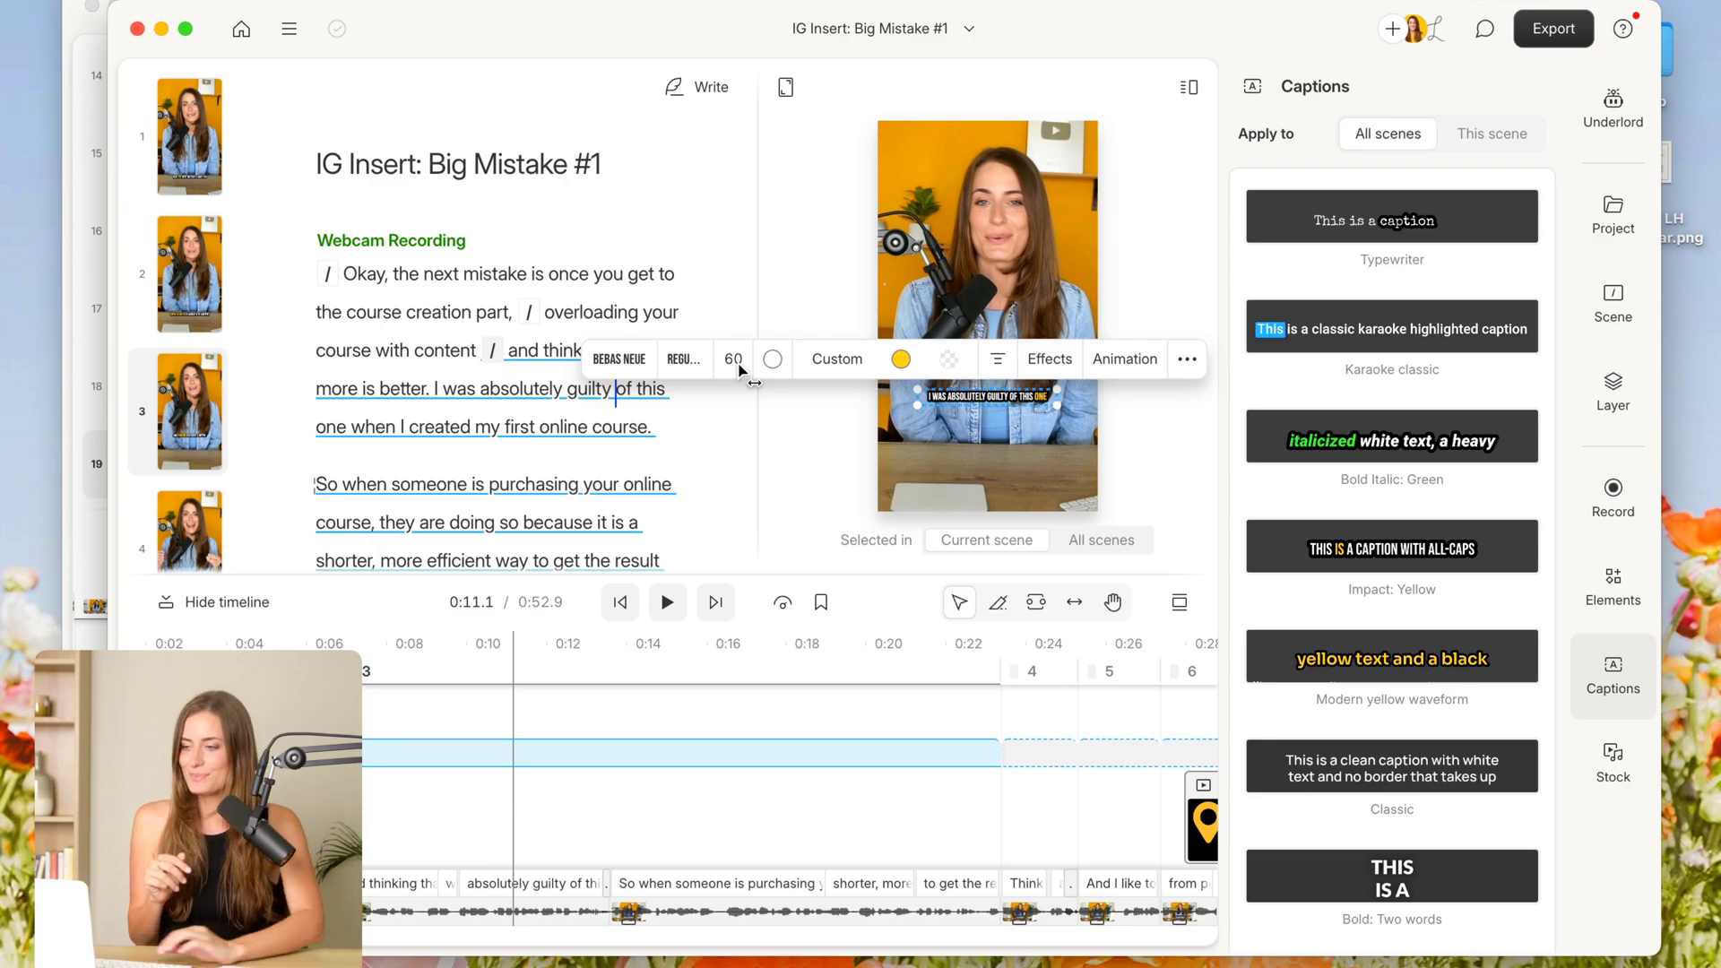
Export the 'IG Insert: Big Mistake #1' clip as a Descript web link at Max resolution
{"action": "left_click", "coordinate": [728, 600]}
{"action": "left_click", "coordinate": [1564, 33]}
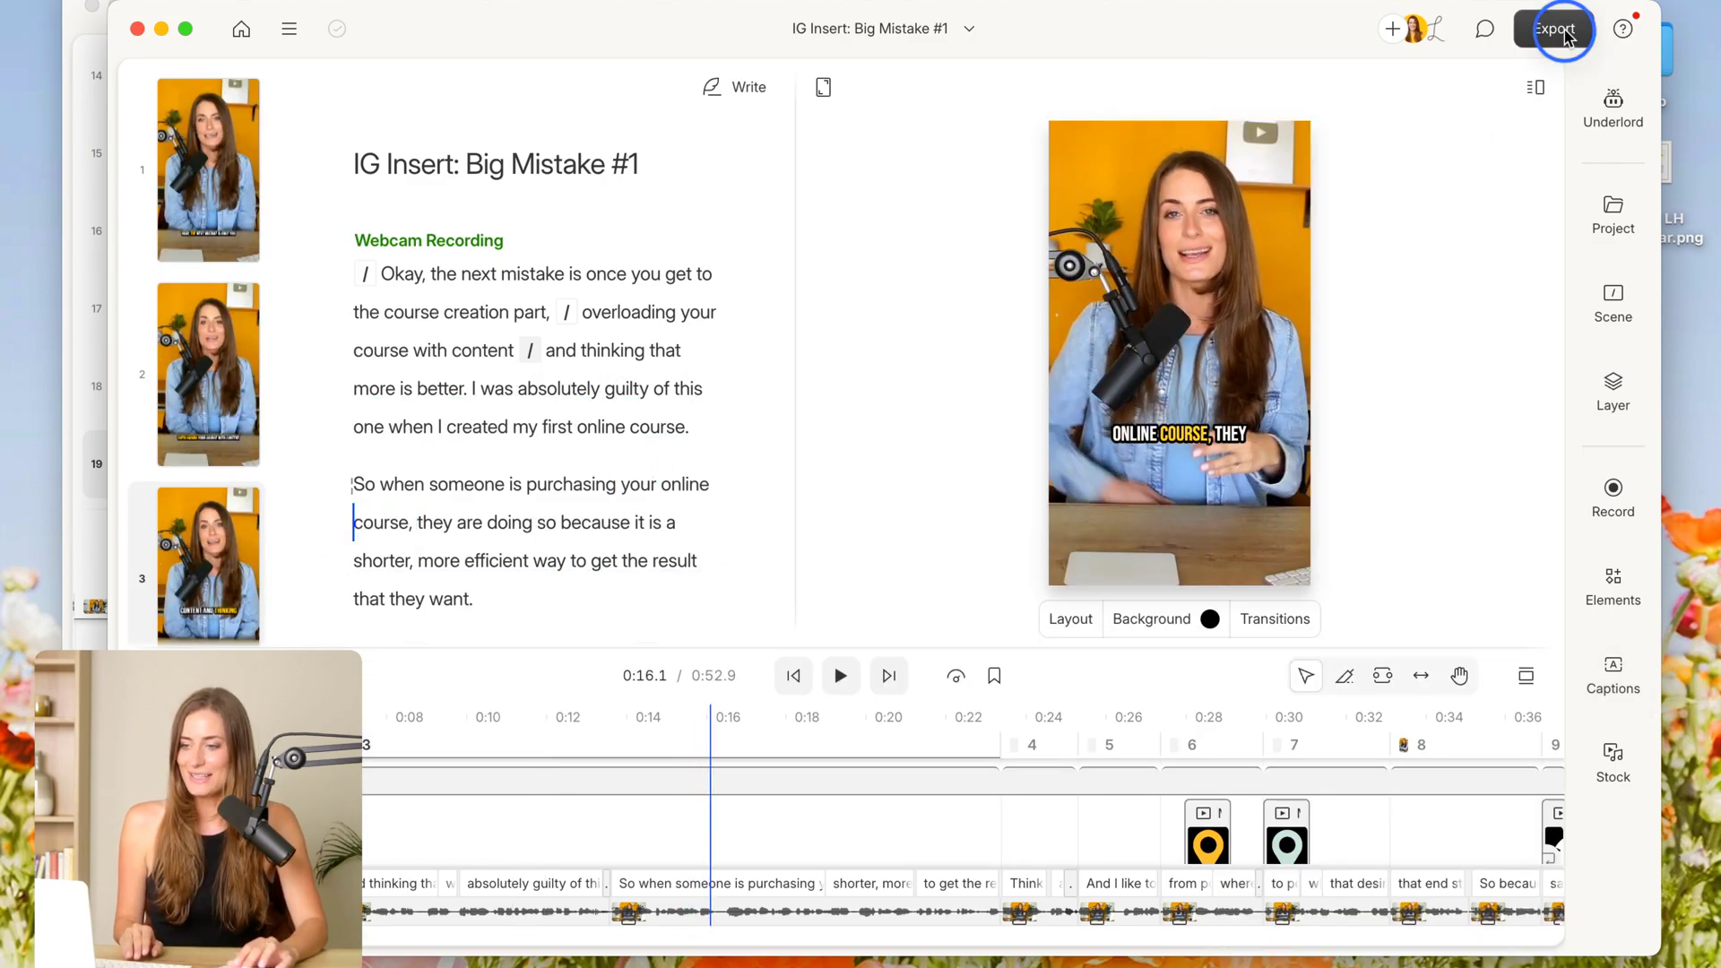
{"action": "left_click", "coordinate": [1599, 300]}
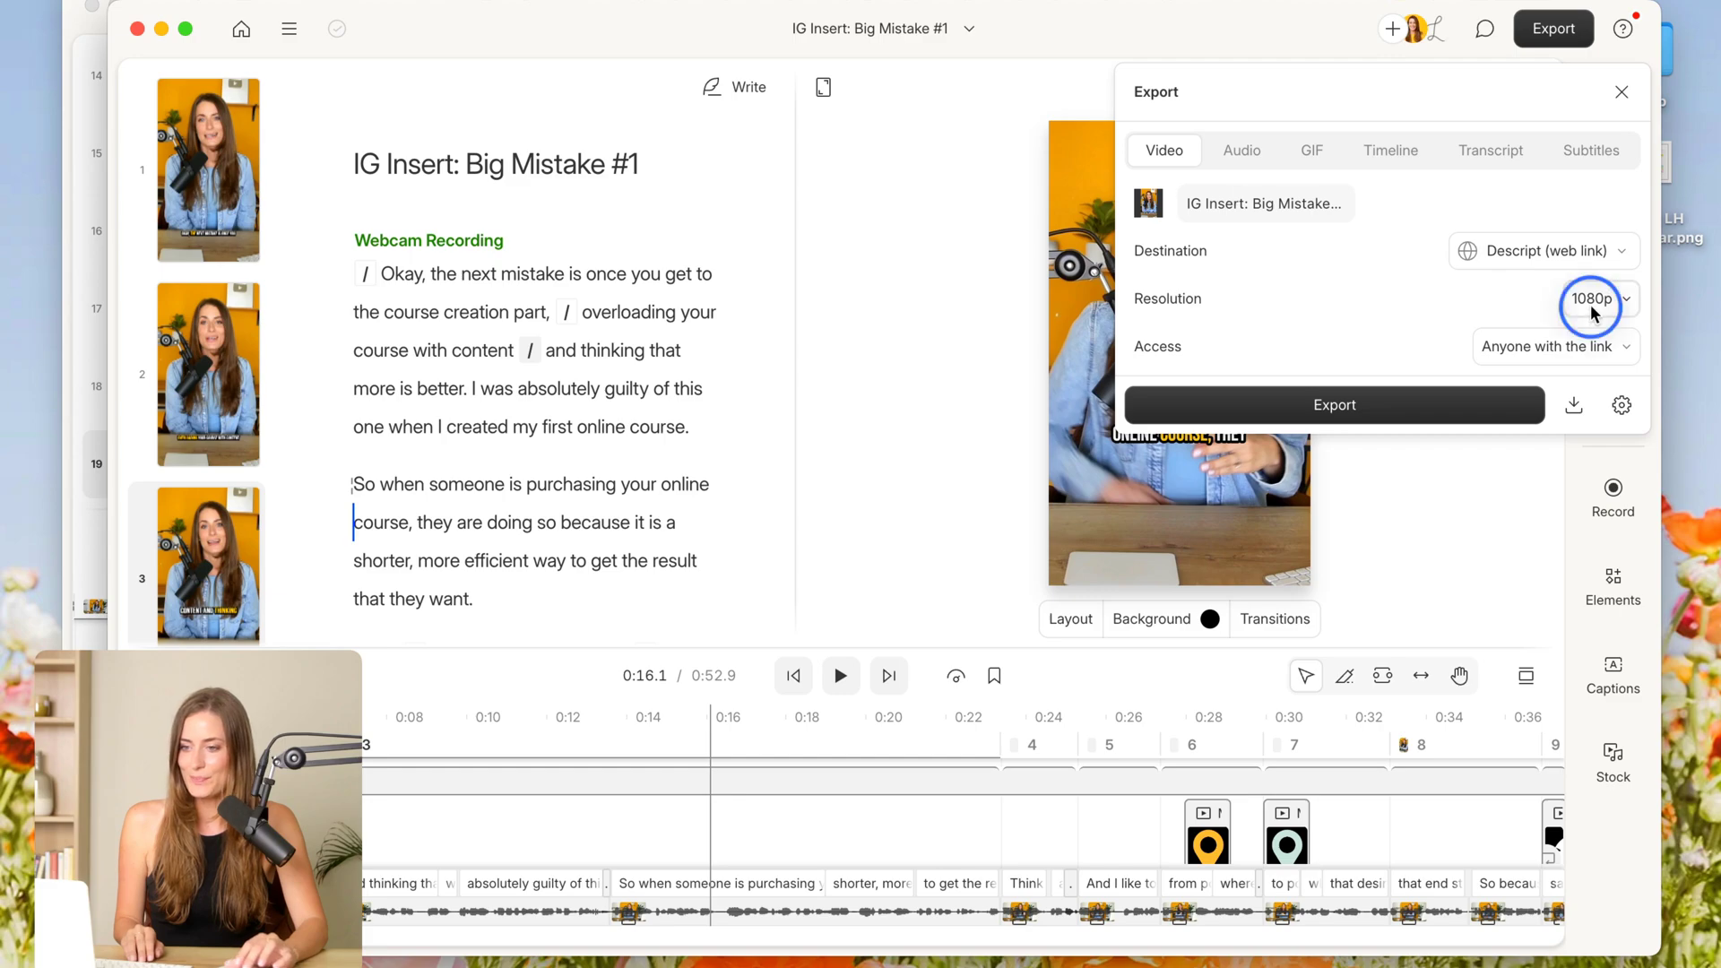
{"action": "left_click", "coordinate": [1573, 501]}
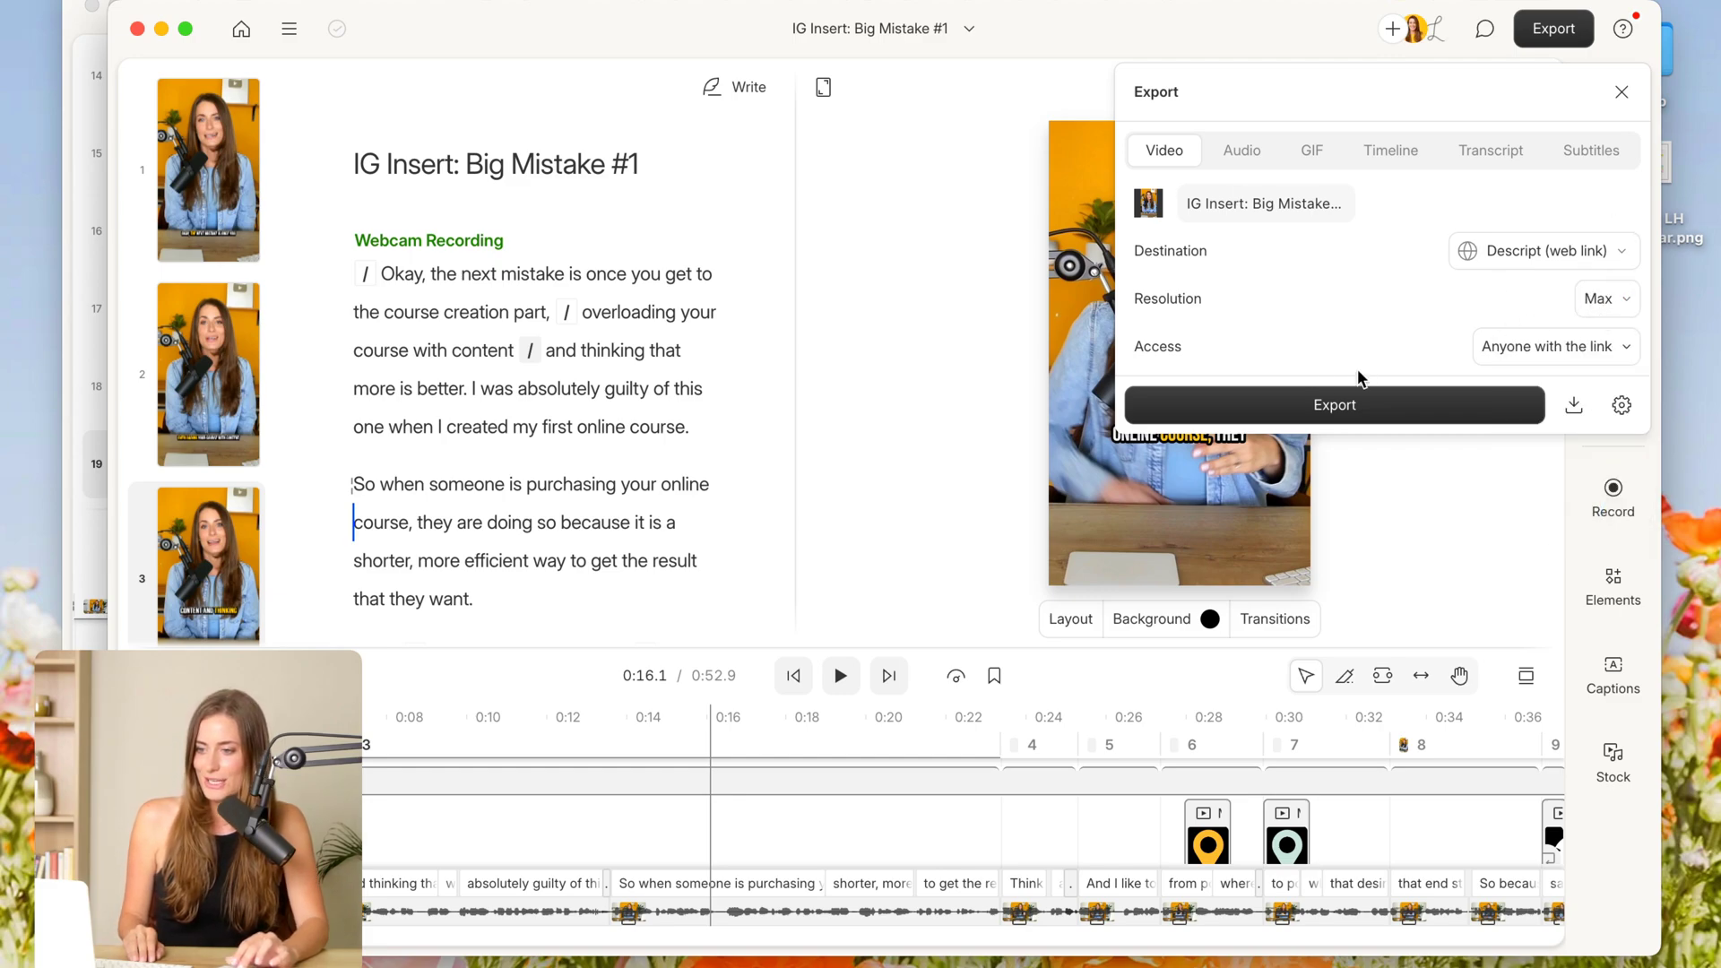
{"action": "left_click", "coordinate": [1329, 406]}
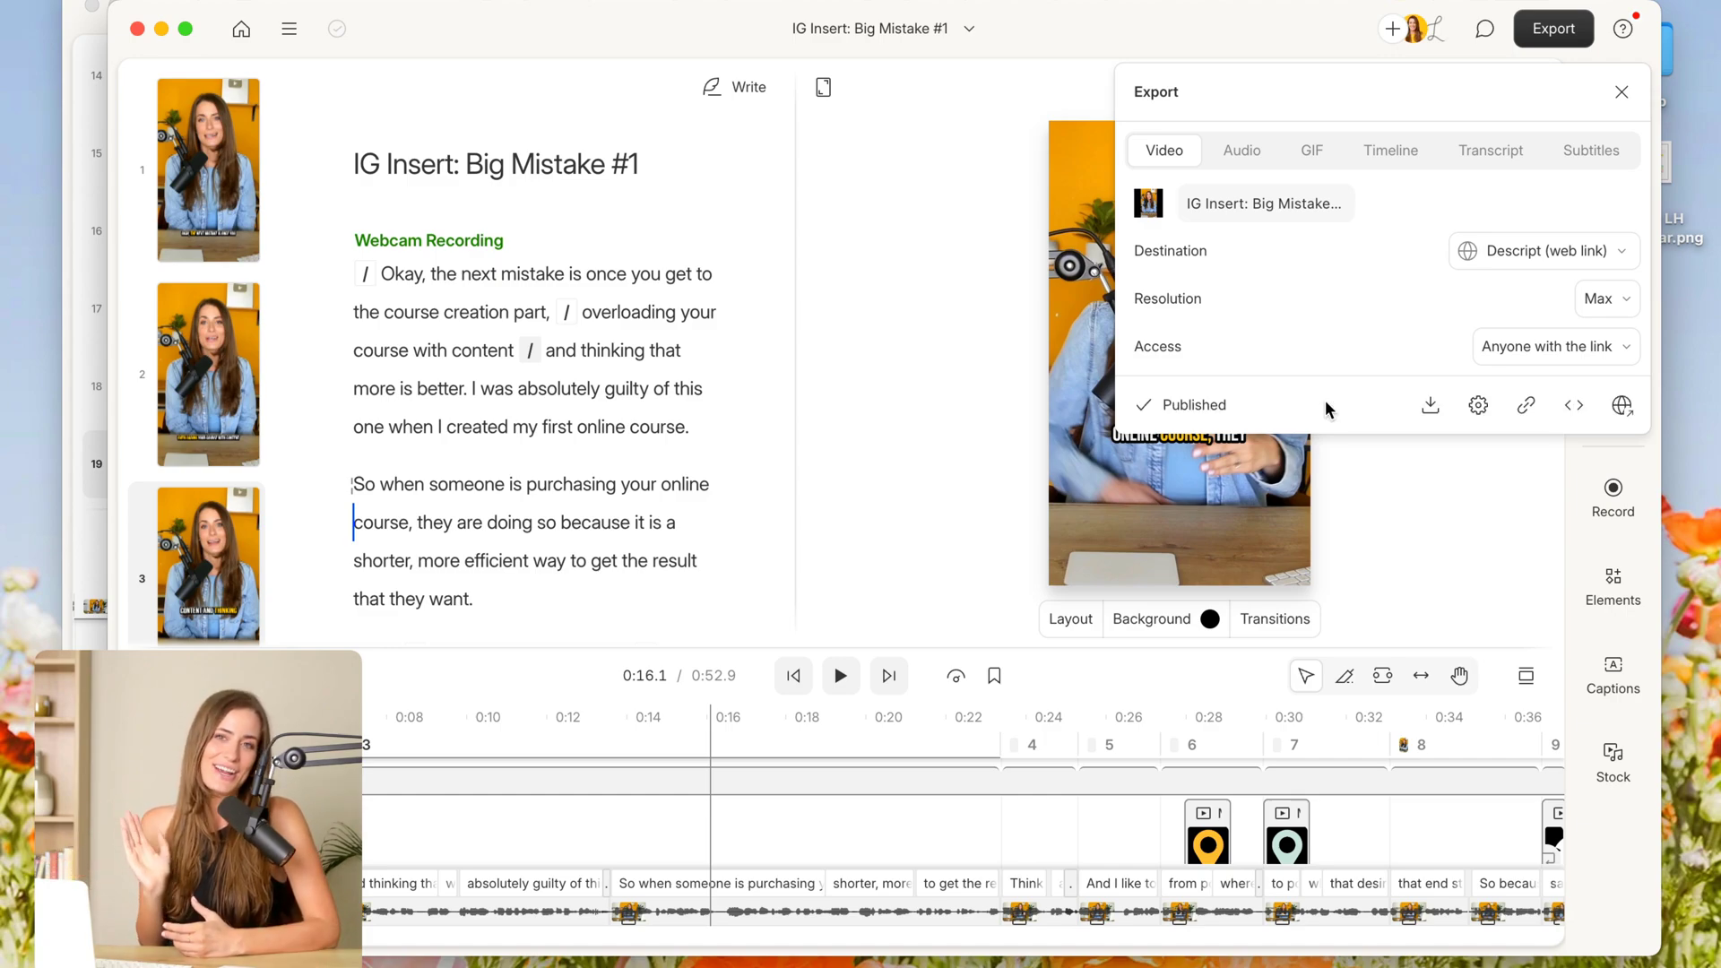
{"action": "key", "text": "Escape"}
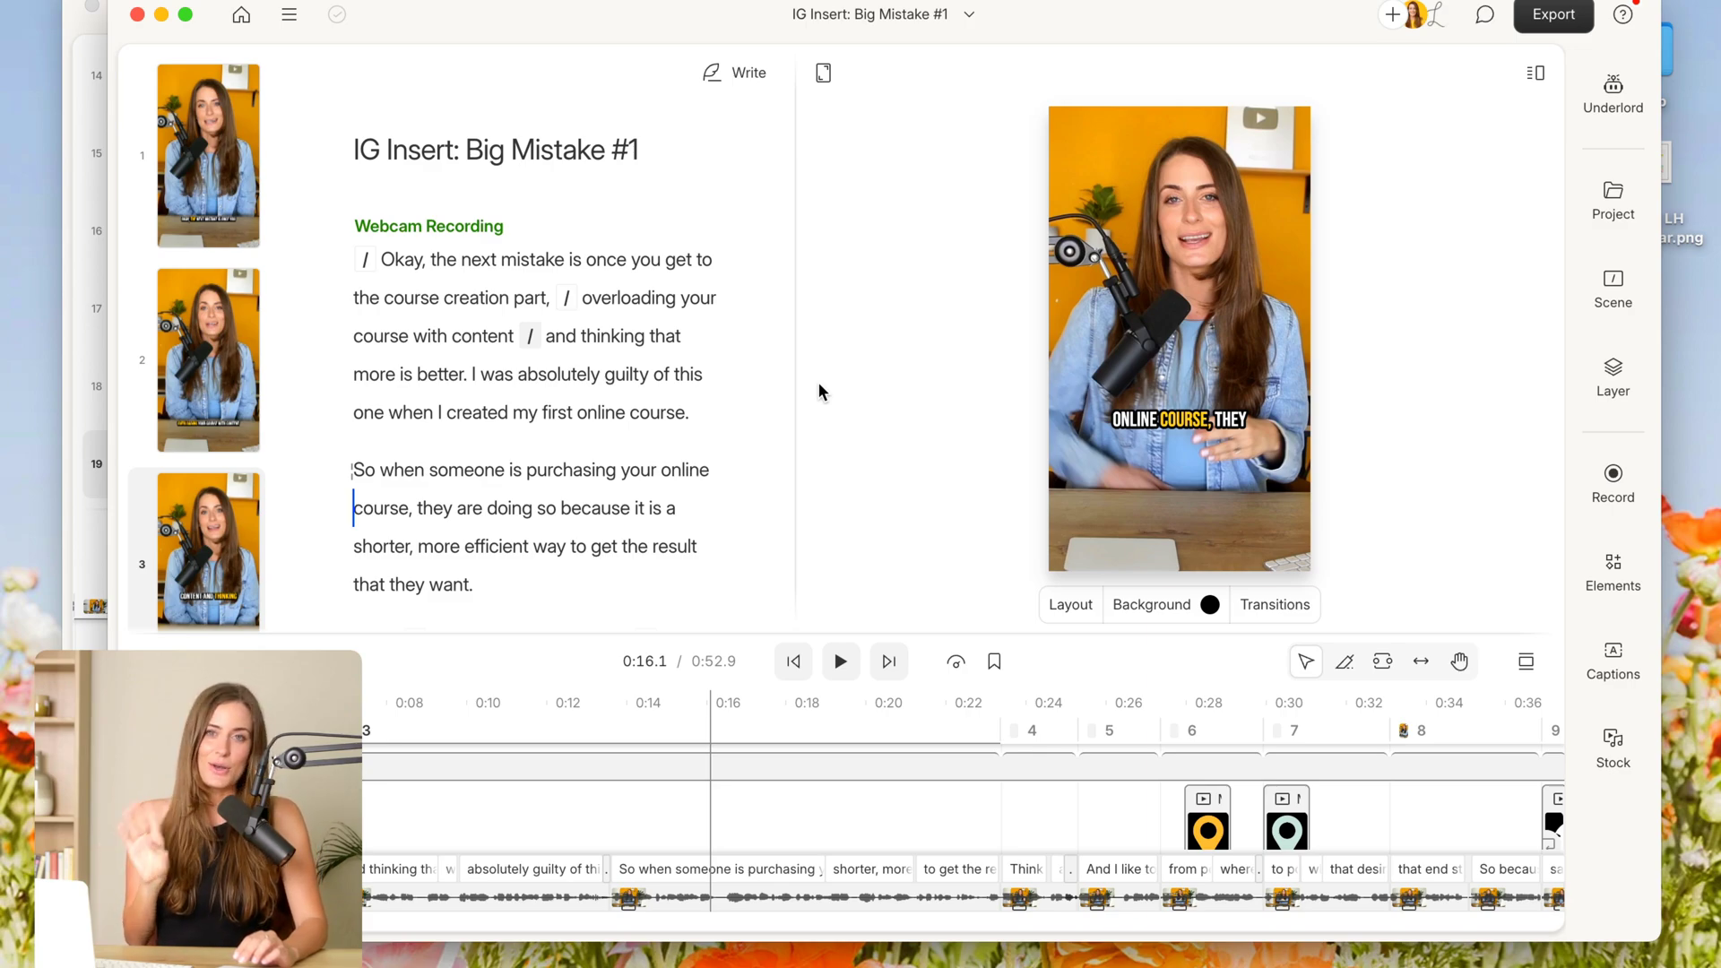
Create a new empty composition from the project menu
{"action": "left_click", "coordinate": [288, 14]}
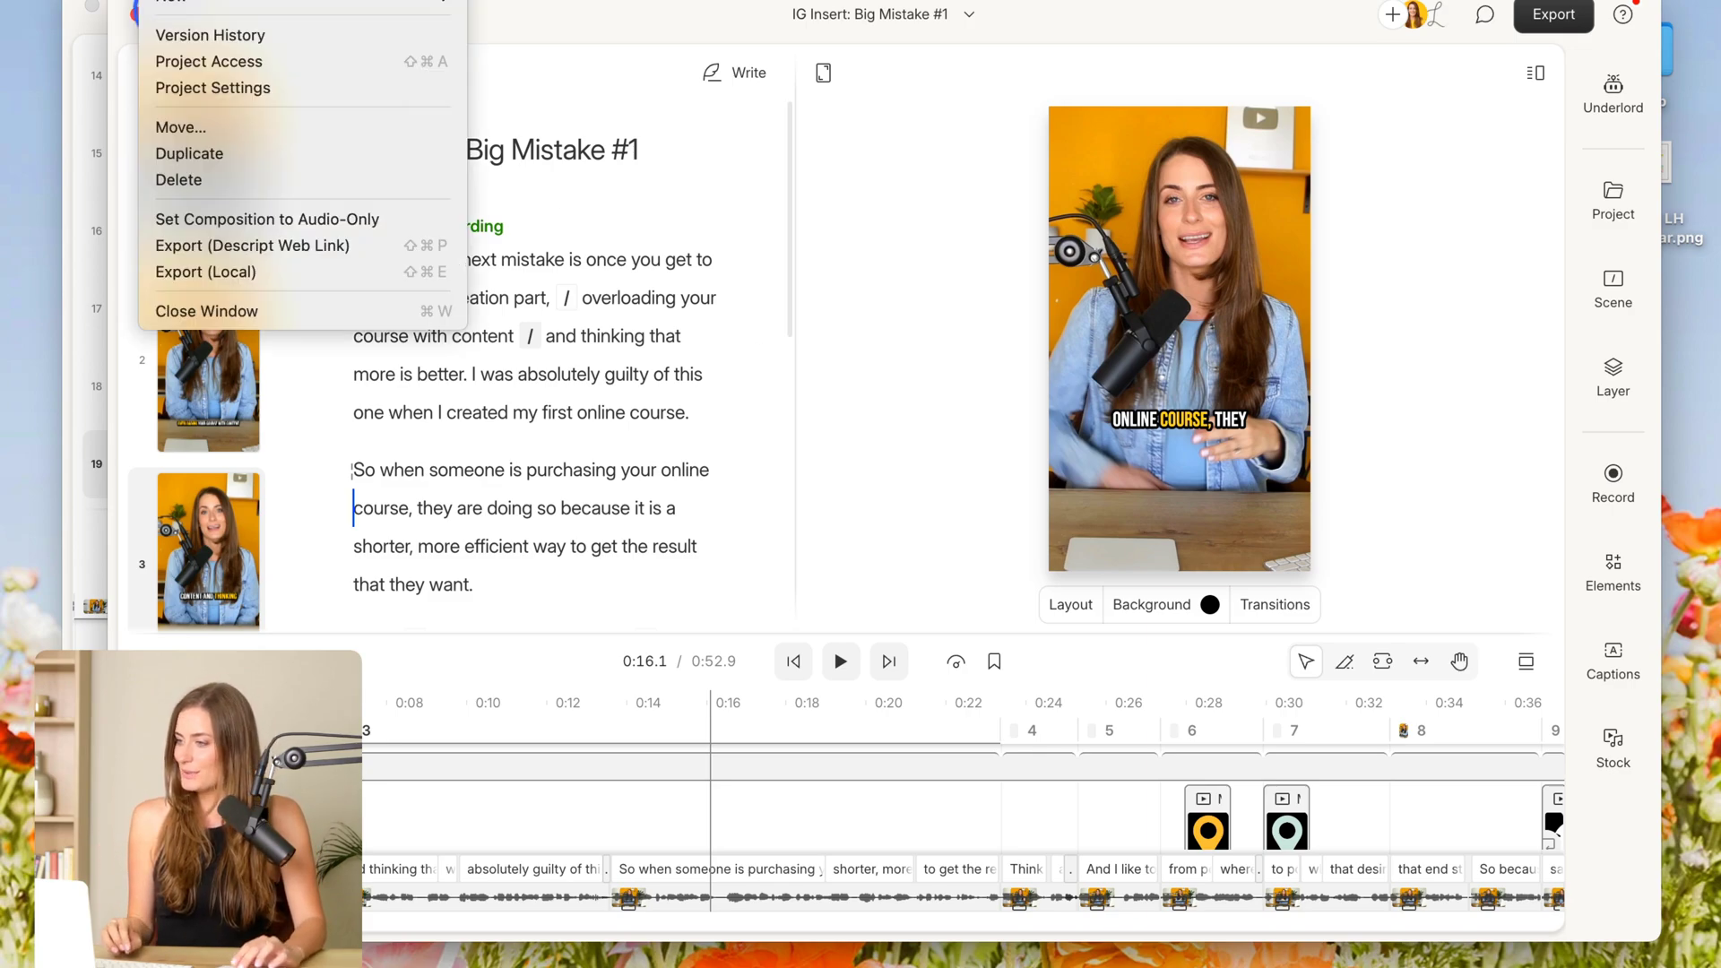
{"action": "left_click", "coordinate": [196, 7]}
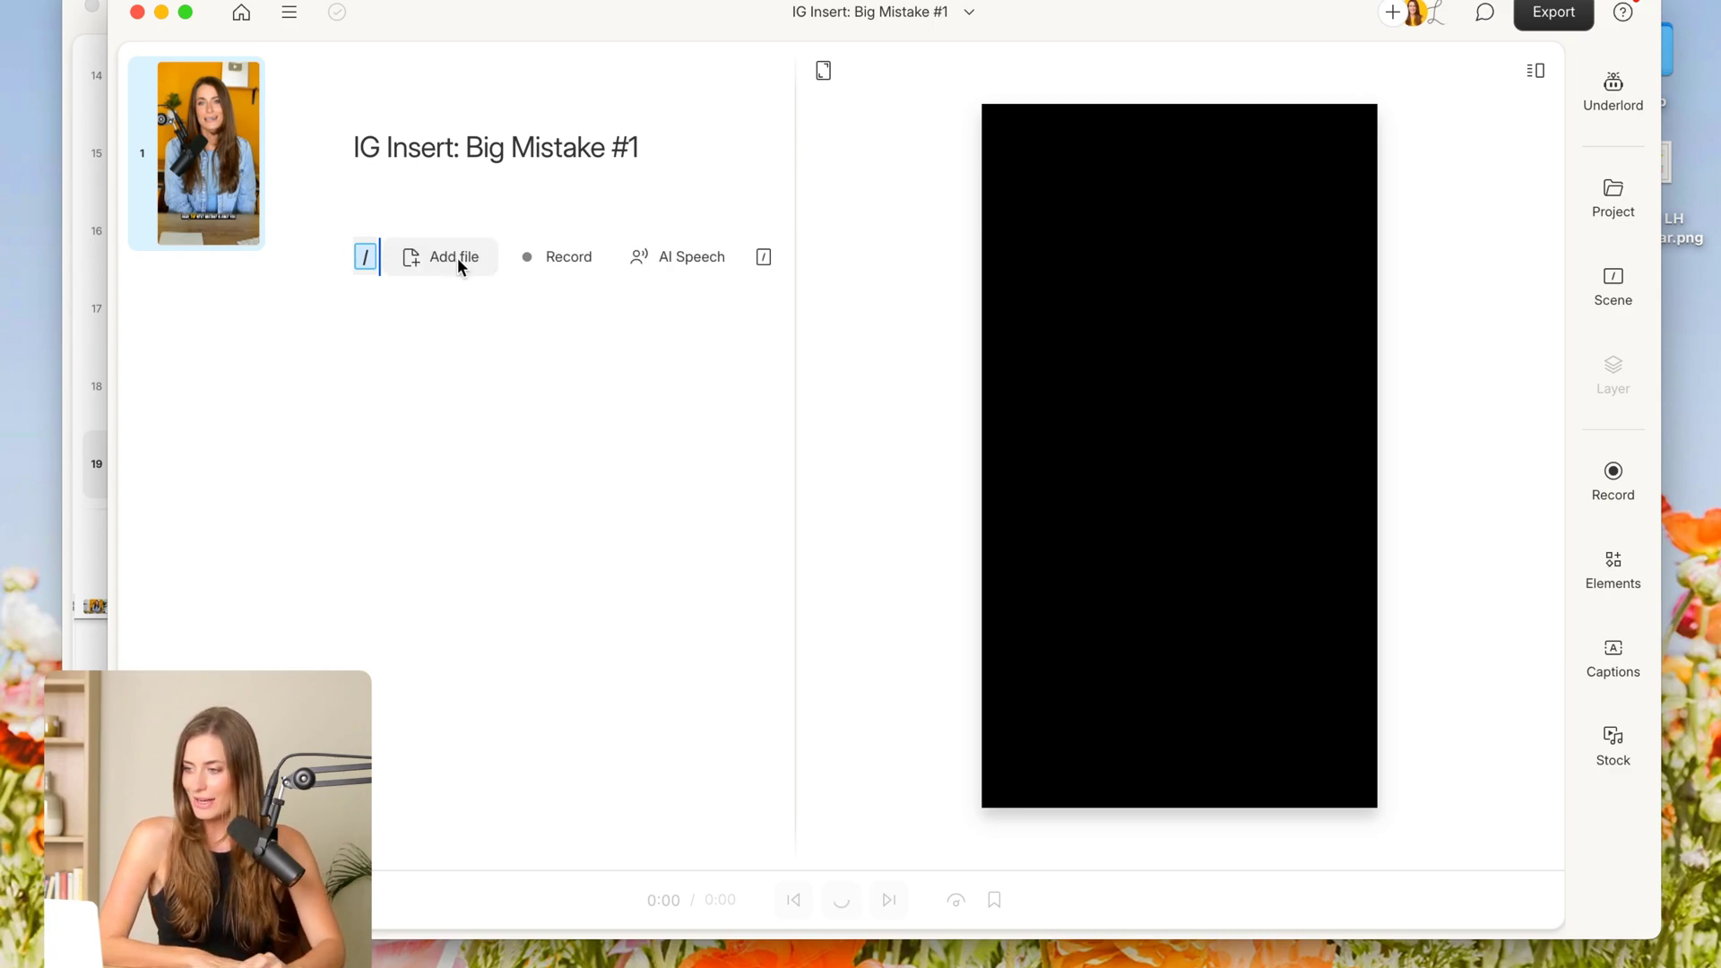